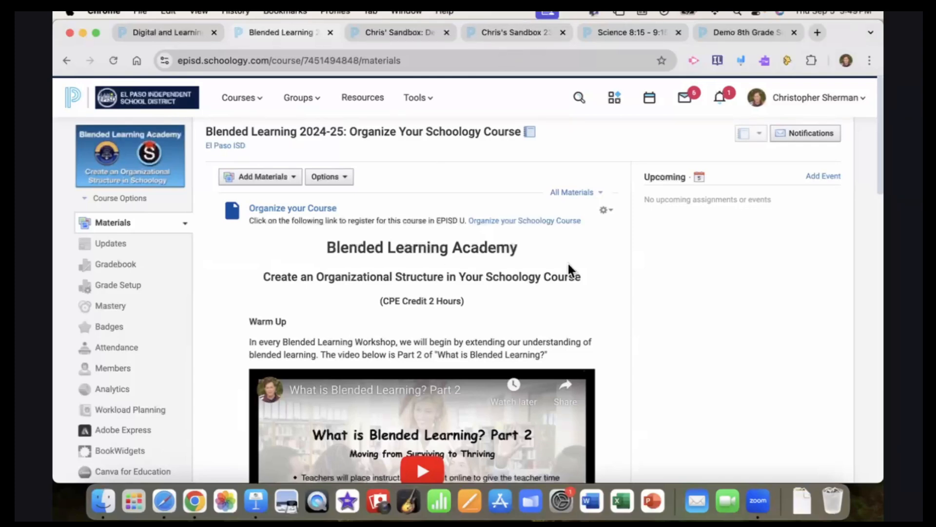
scroll(567, 268, down, 10)
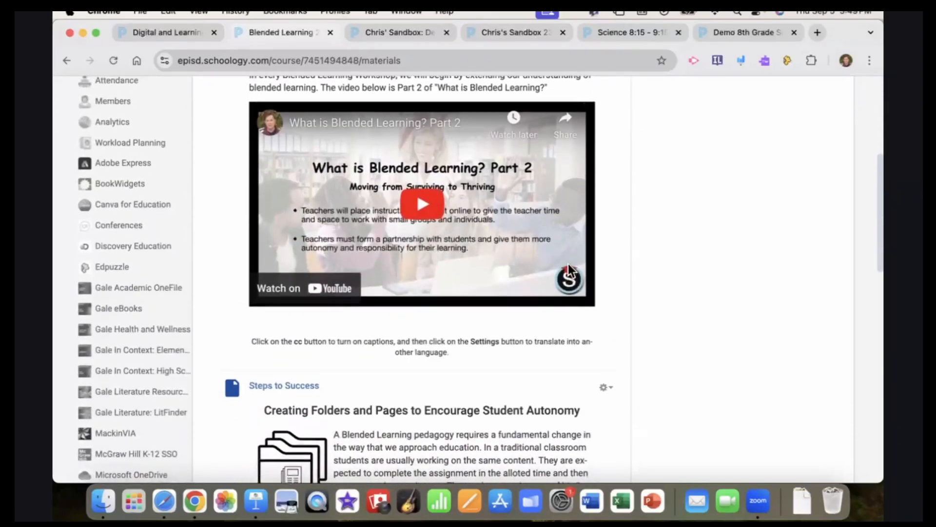
scroll(567, 267, up, 12)
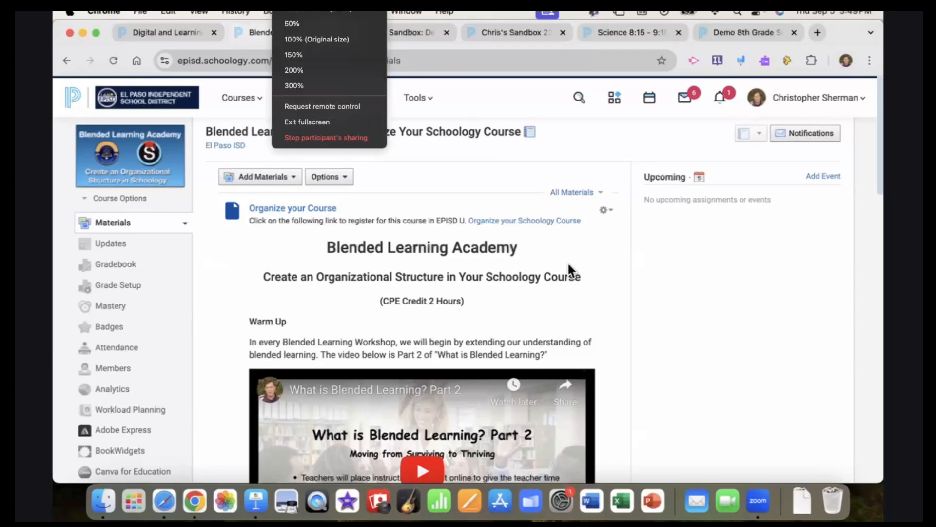
key(Escape)
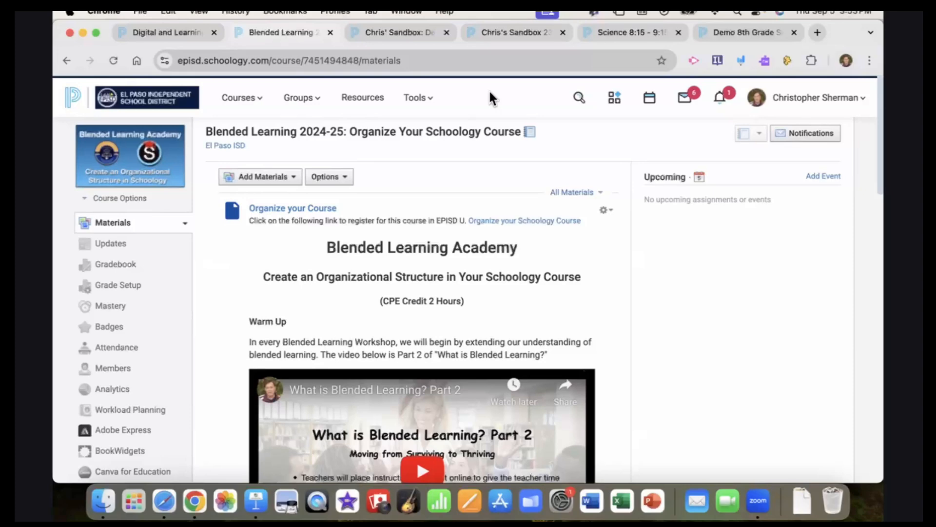
Open the Investigating Cell Structures and Functions folder of the Demo Course for editing and copy its title
click(499, 38)
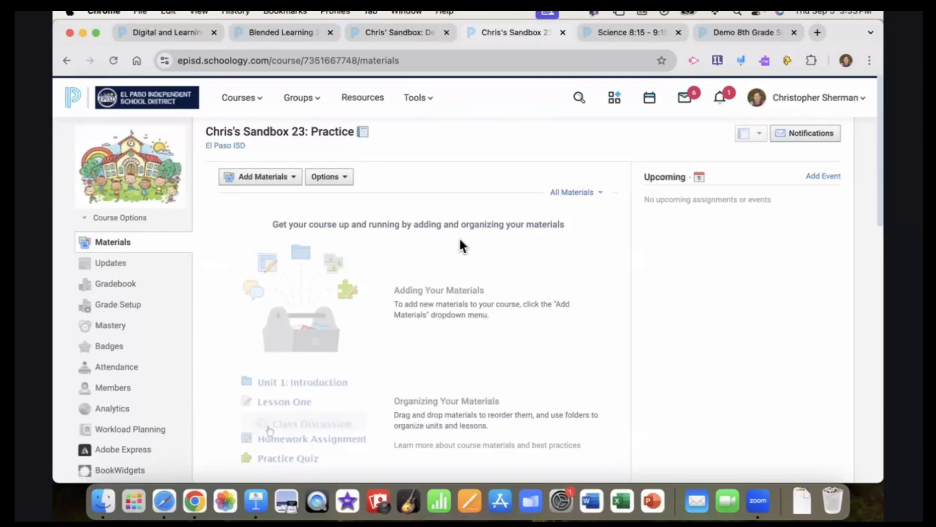
click(393, 33)
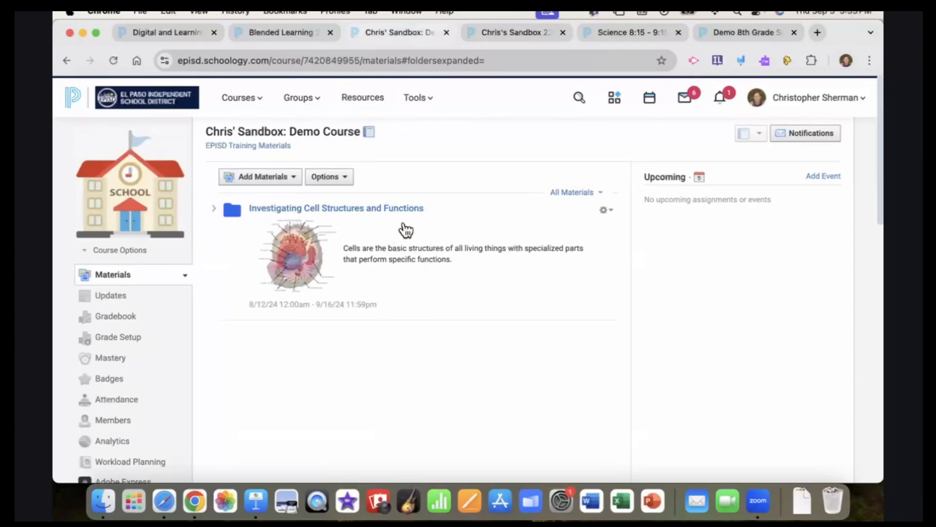
click(610, 212)
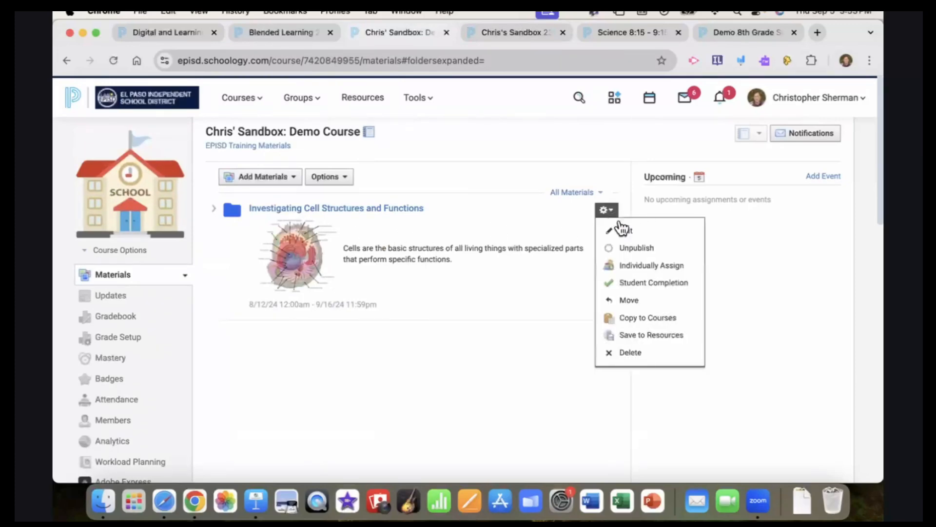
click(629, 238)
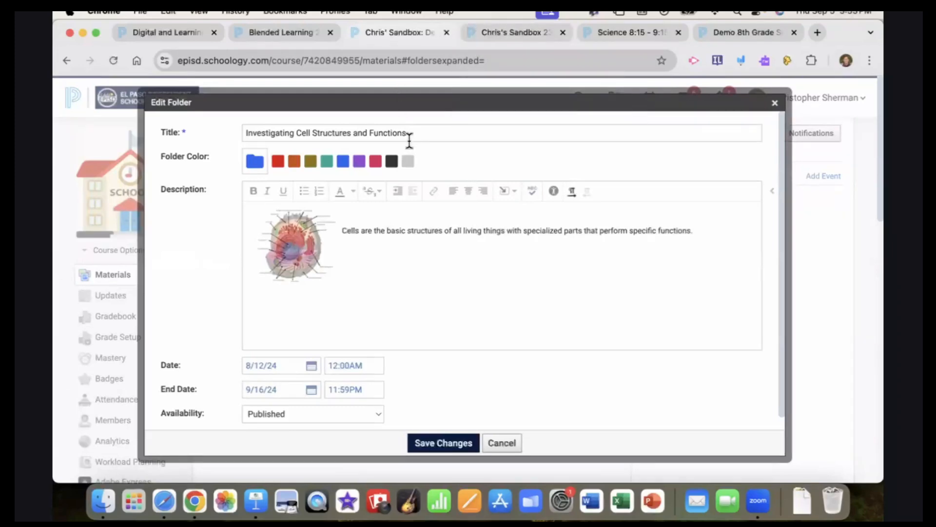
drag(411, 131, 244, 127)
key(super+c)
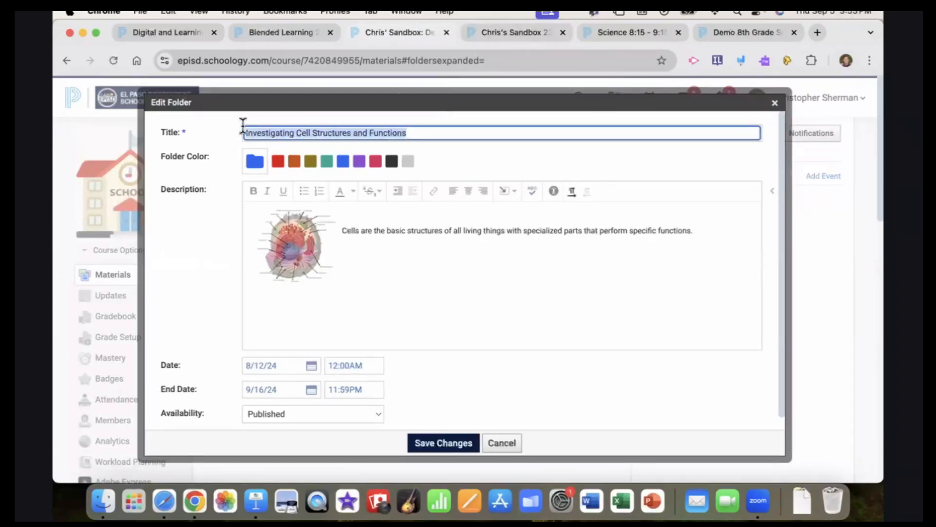
Start a new folder in the Practice sandbox course titled "Unit 3 Investigating Cell Structures and Functions", reusing the copied title
click(504, 32)
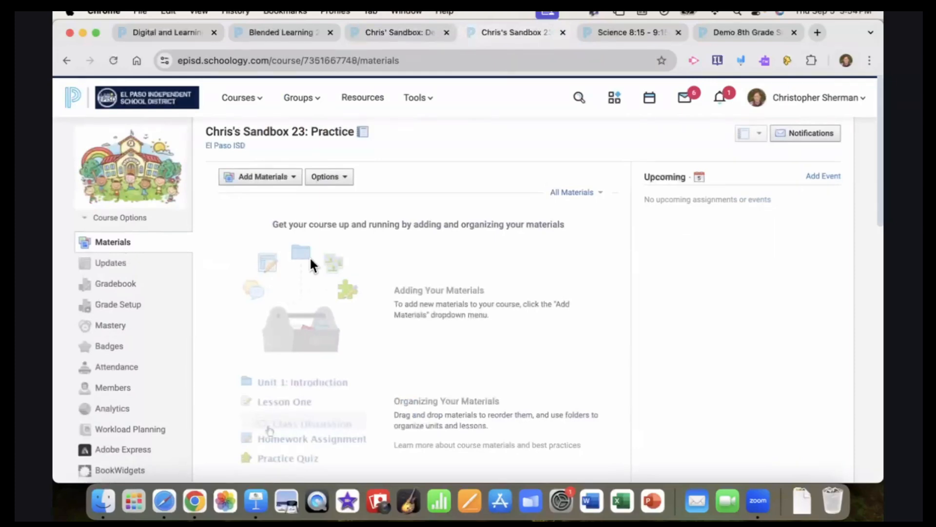
click(275, 181)
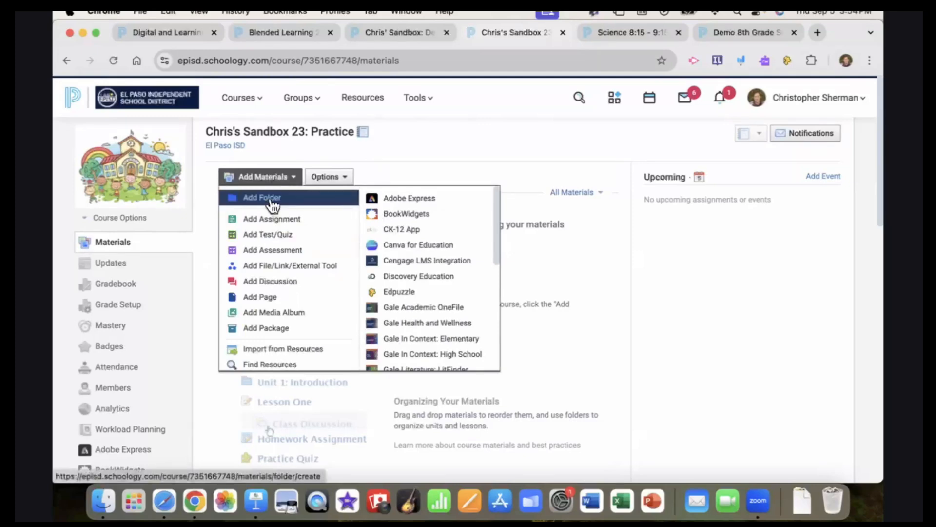
click(271, 200)
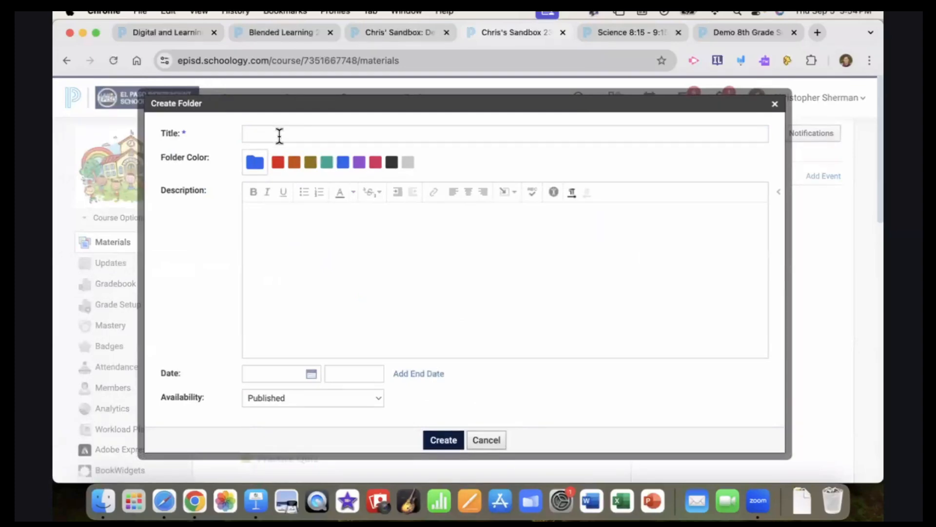
click(279, 136)
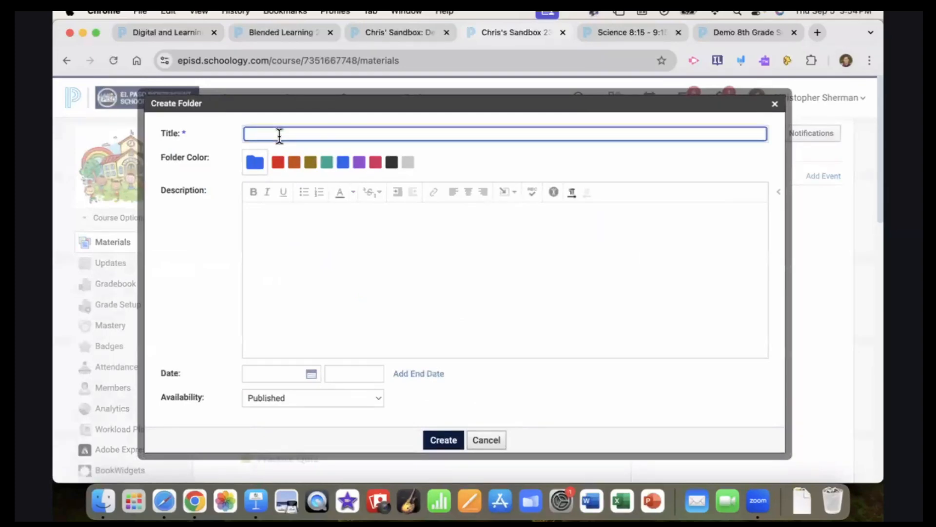
text(Unit 3)
key(super+v)
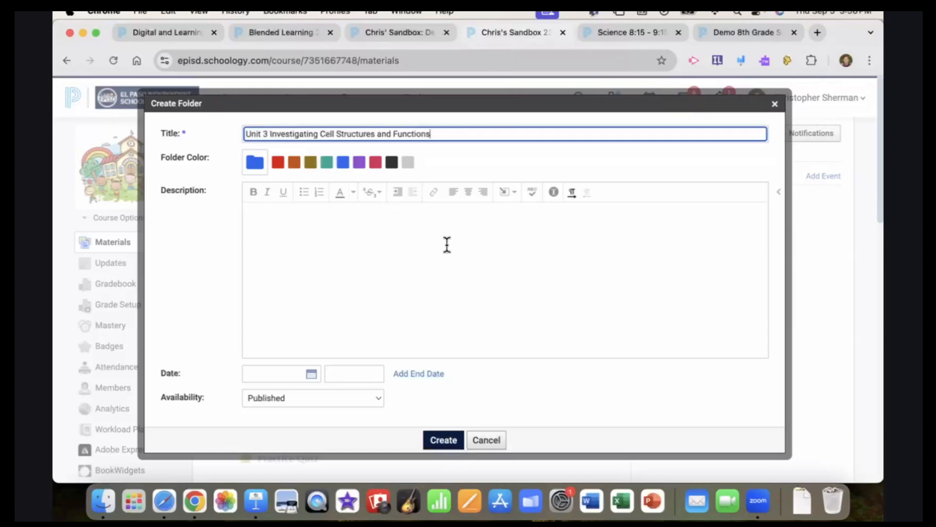
Select the full sentence beside the cell image in the Demo Course folder's description
click(392, 33)
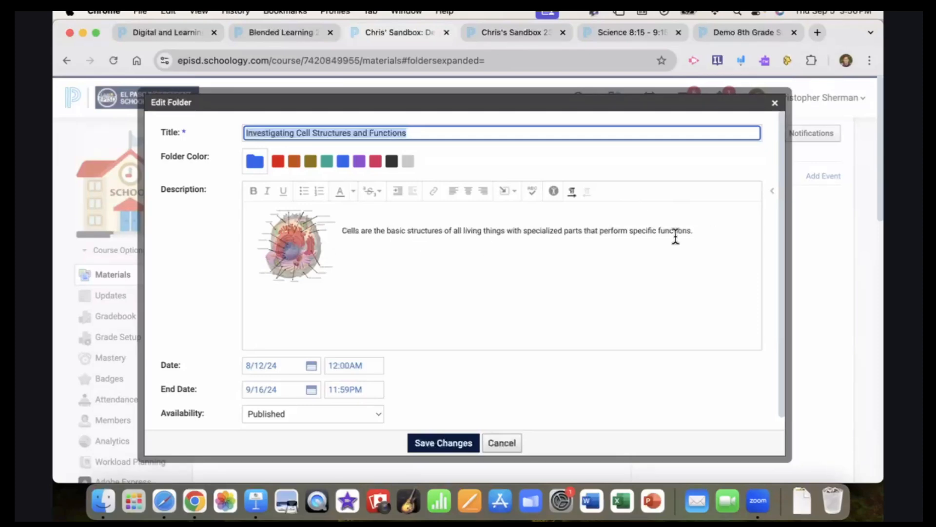
click(704, 231)
drag(704, 232, 344, 233)
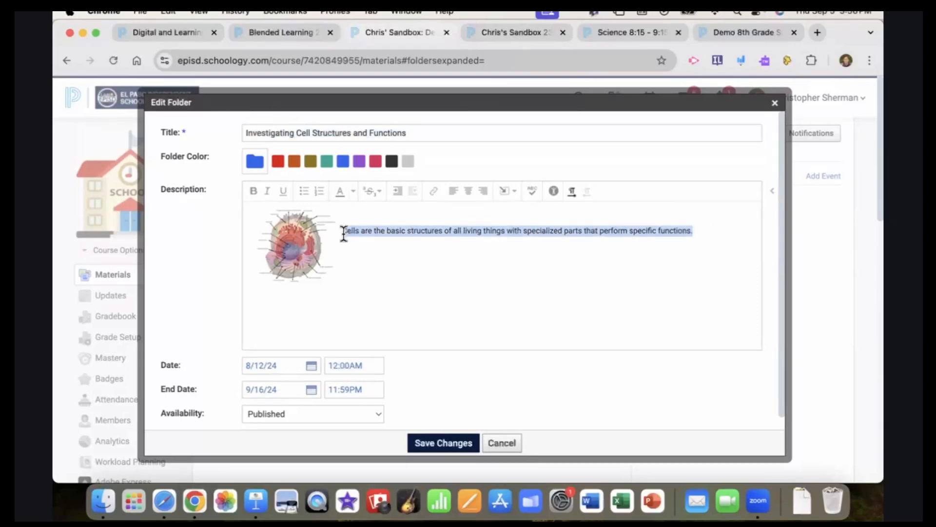
Insert Cell.png from Documents > Blended Learning Academy > Organize Your Course > Images into the new Practice course folder's description
click(511, 34)
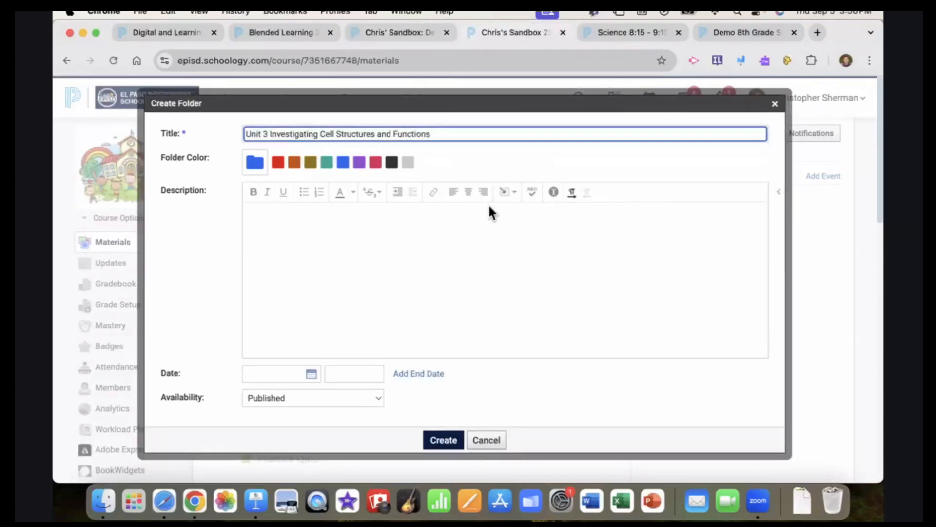
click(516, 194)
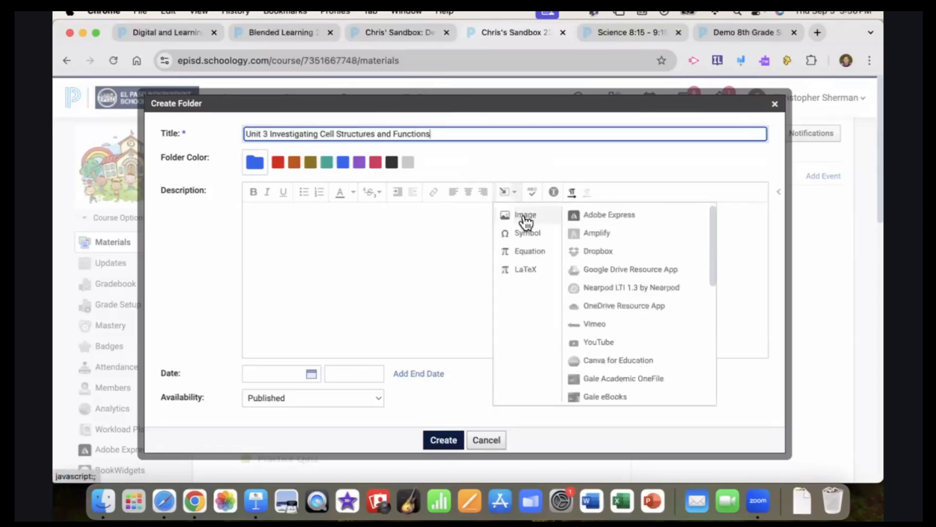
click(525, 216)
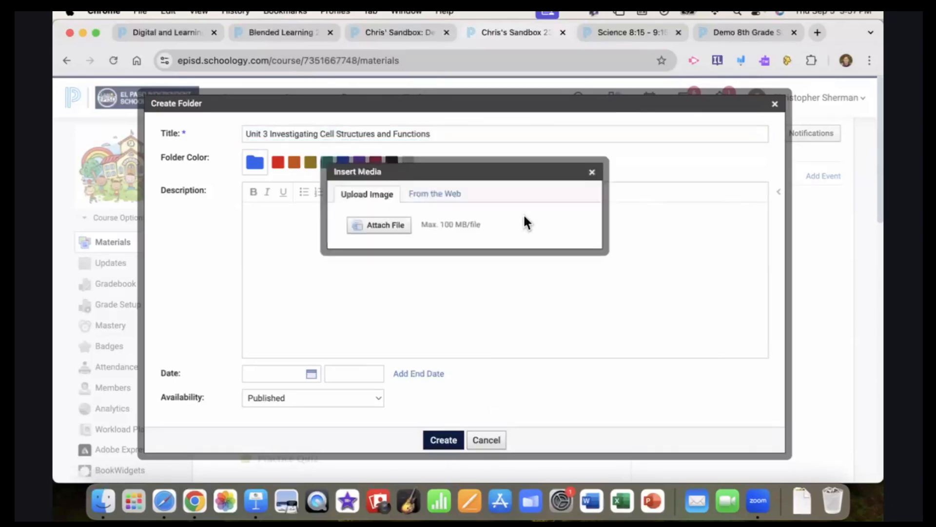
click(385, 230)
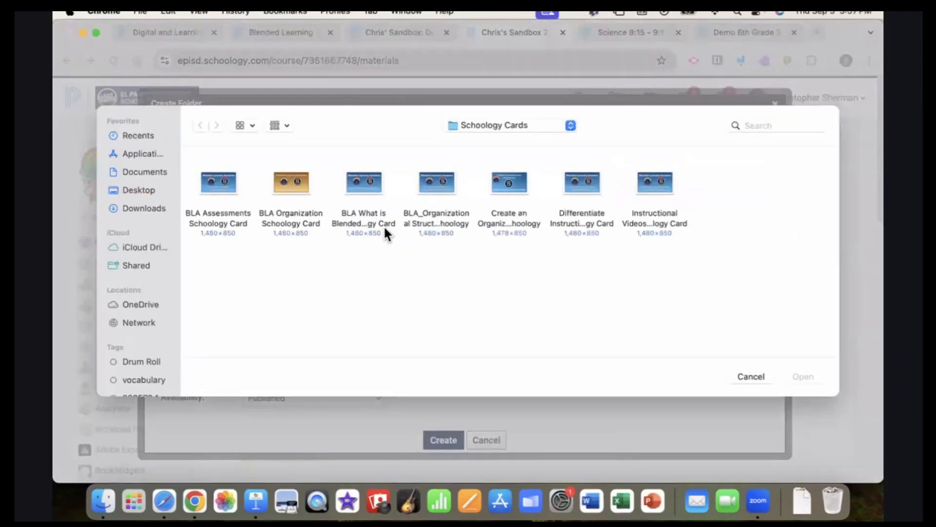
click(153, 173)
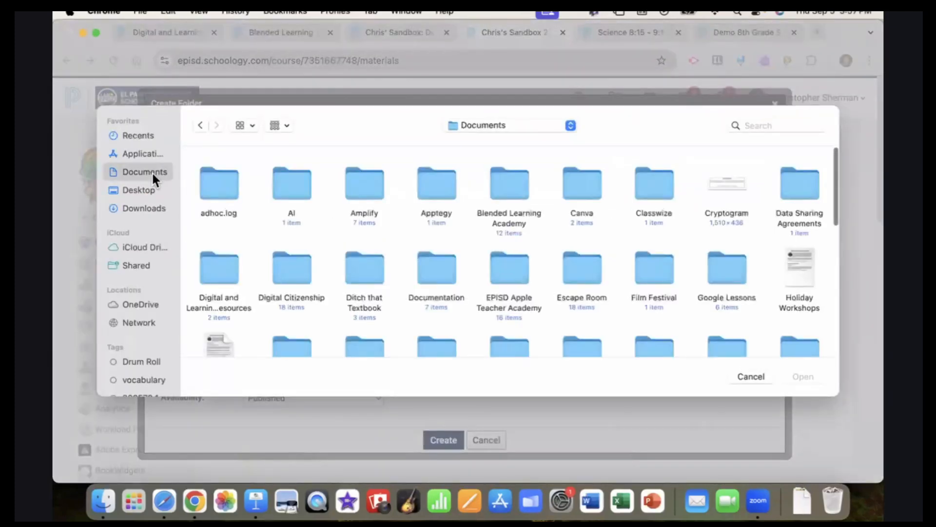
click(502, 195)
double_click(503, 195)
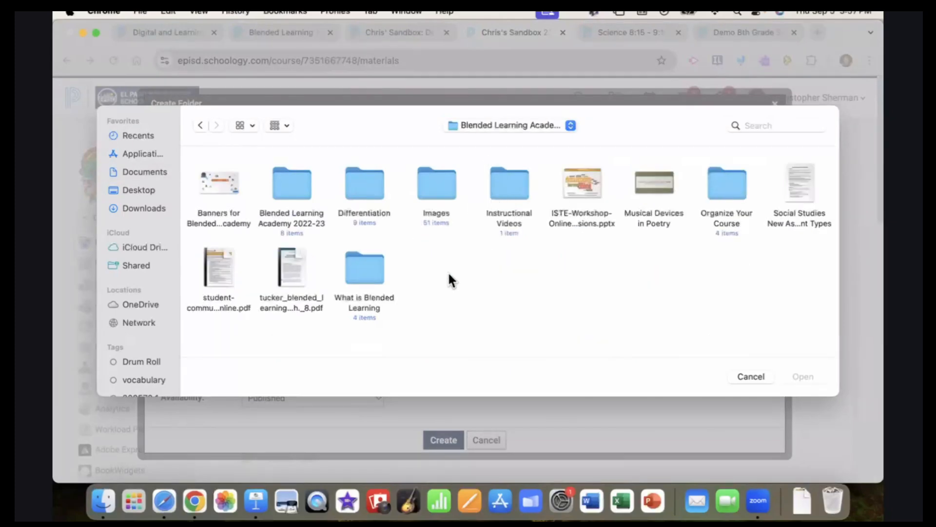
double_click(718, 191)
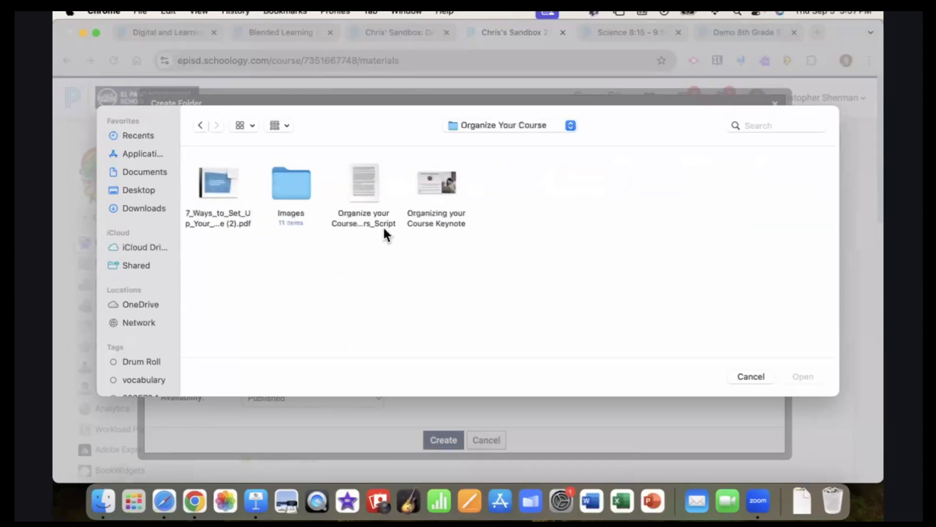
click(285, 184)
double_click(285, 185)
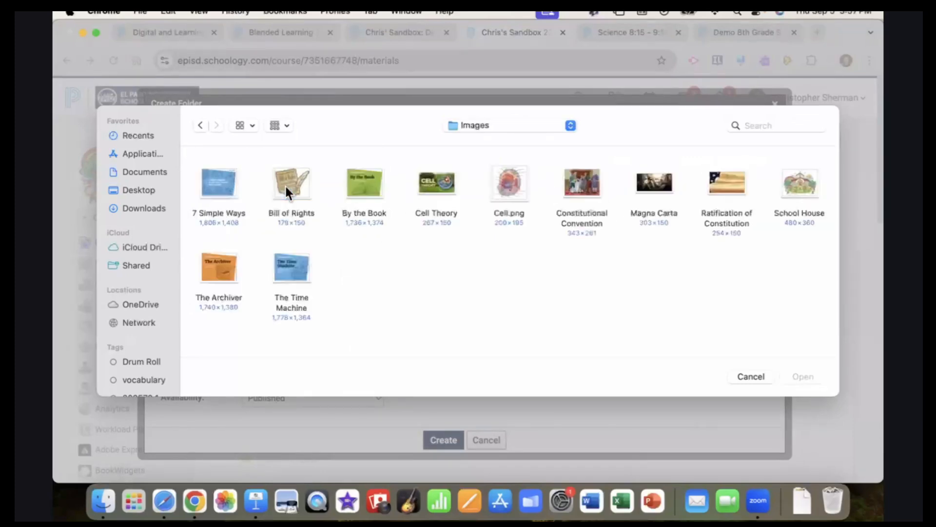
click(511, 189)
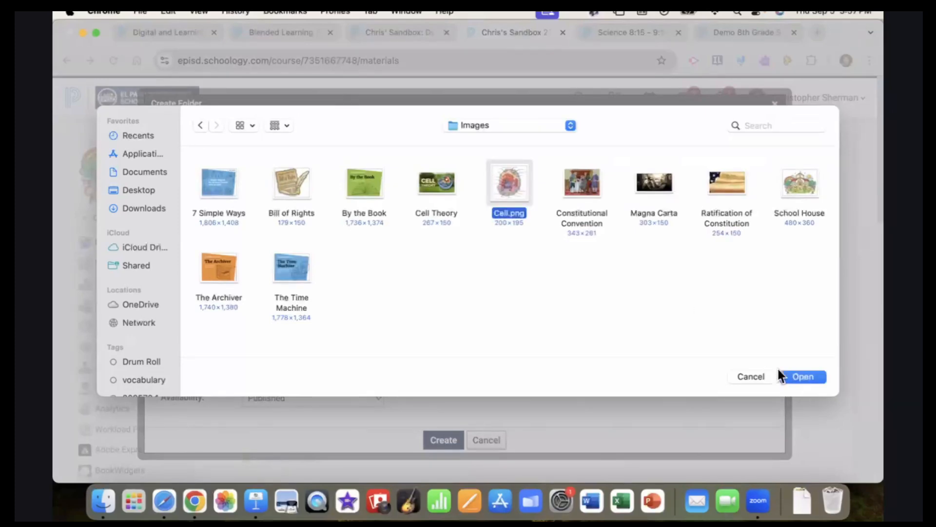
click(805, 376)
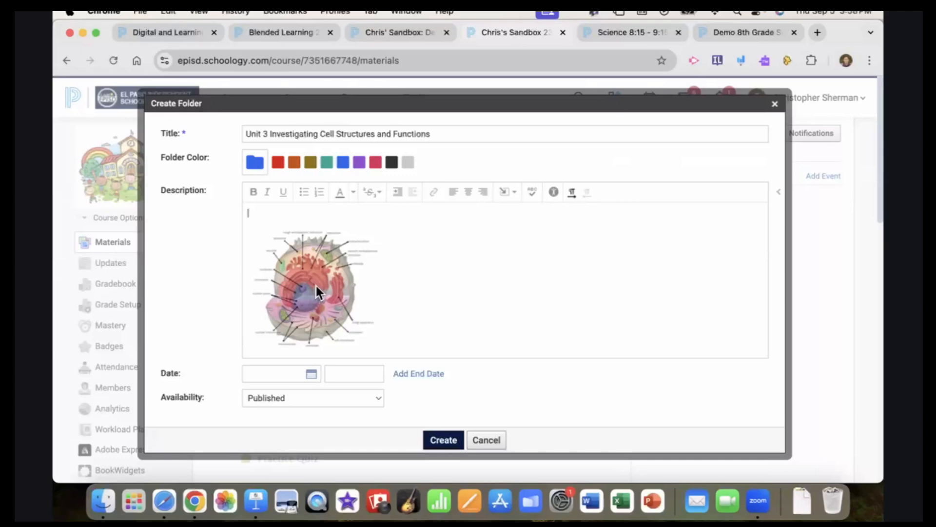
Shrink the cell image in the folder description to about 115 x 112
click(316, 286)
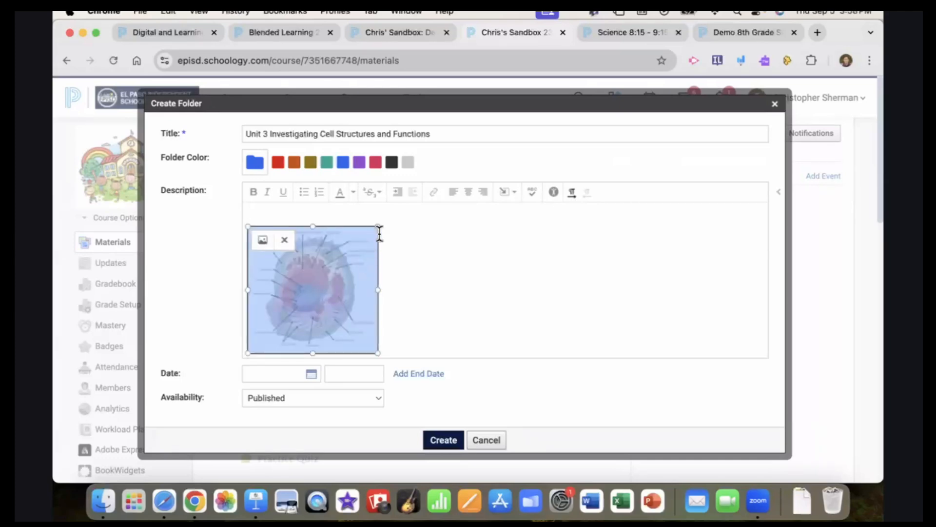
drag(377, 225, 315, 279)
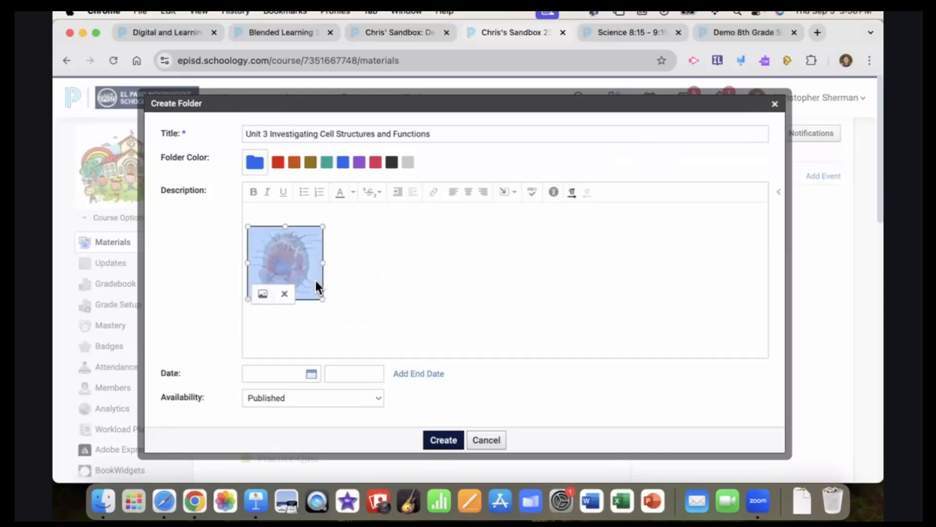
Set the cell image's alignment to Left in its image settings
click(263, 295)
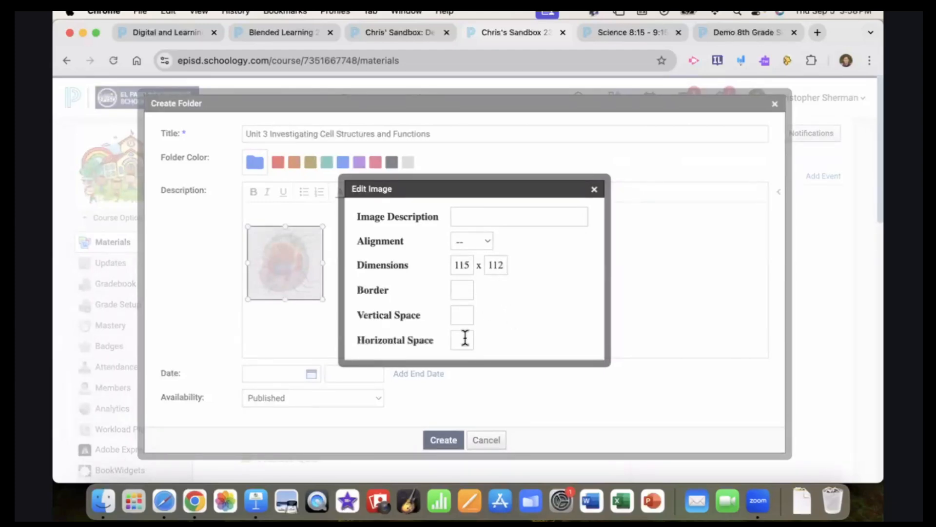
scroll(522, 324, down, 2)
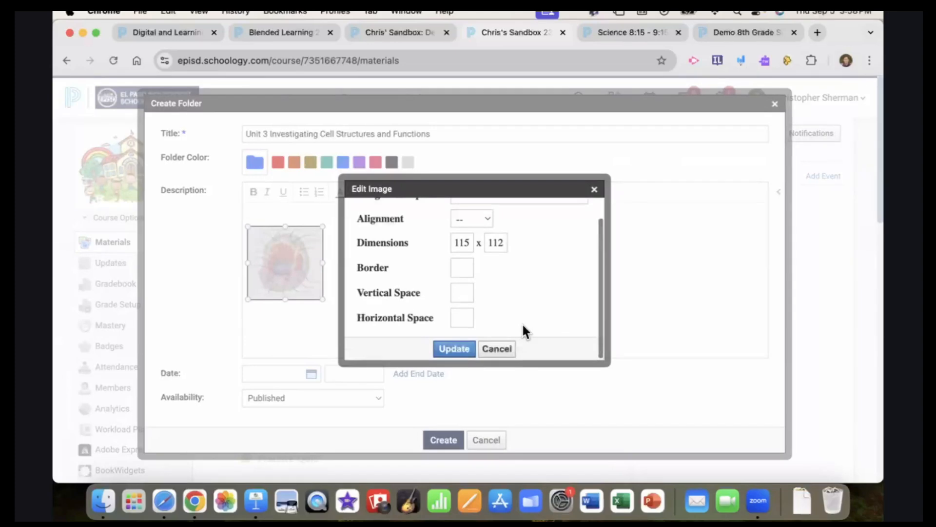
scroll(523, 325, up, 2)
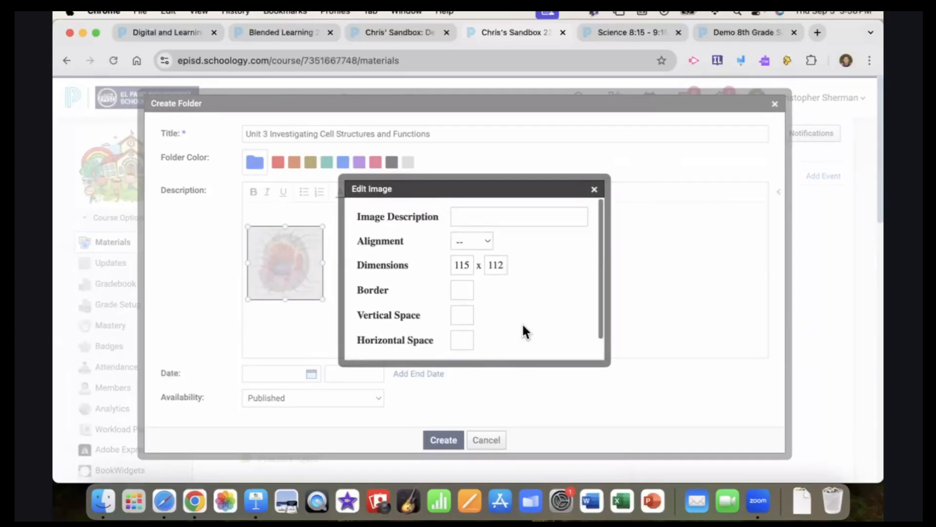
click(460, 241)
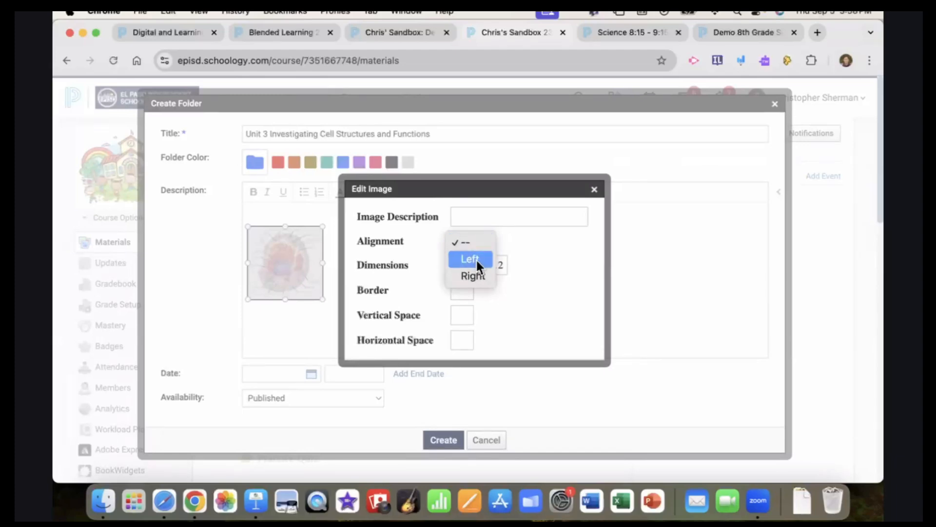
click(476, 259)
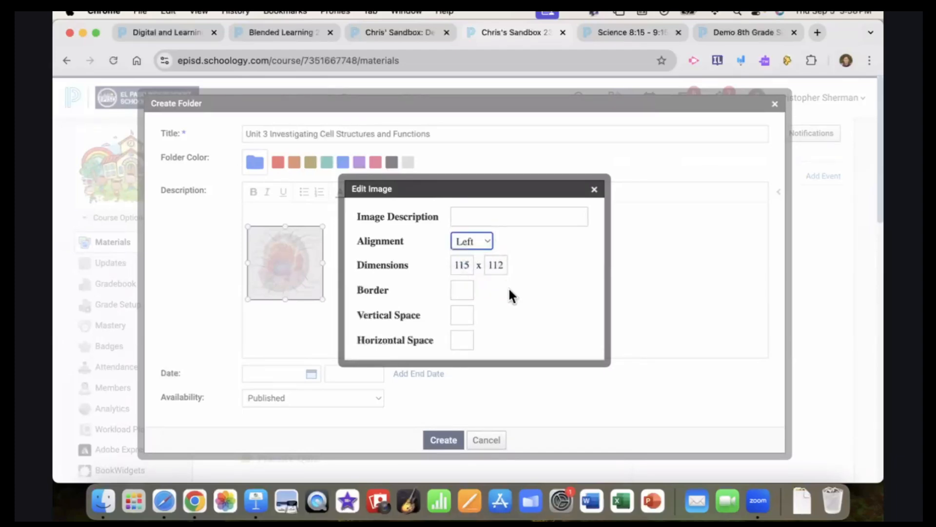
scroll(508, 292, down, 1)
scroll(509, 290, down, 1)
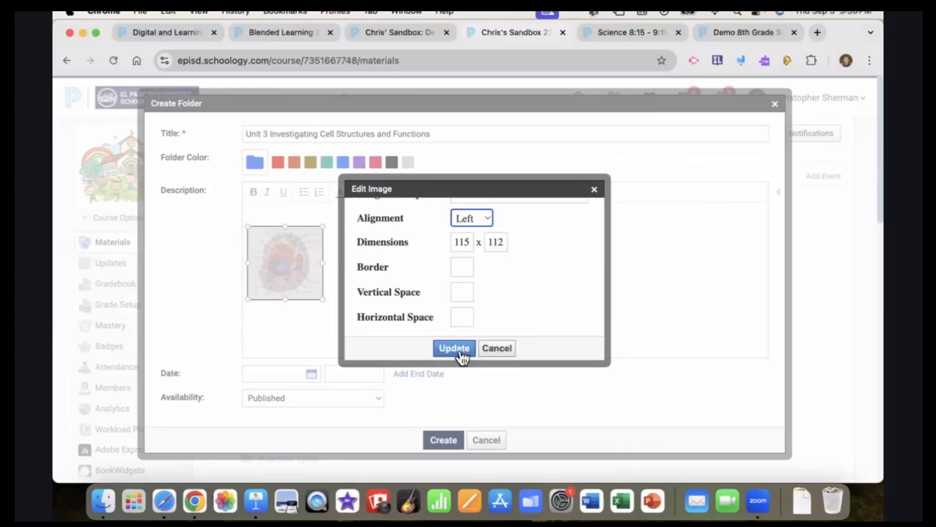
Give the cell image a horizontal space of 10 and apply the image settings
click(462, 319)
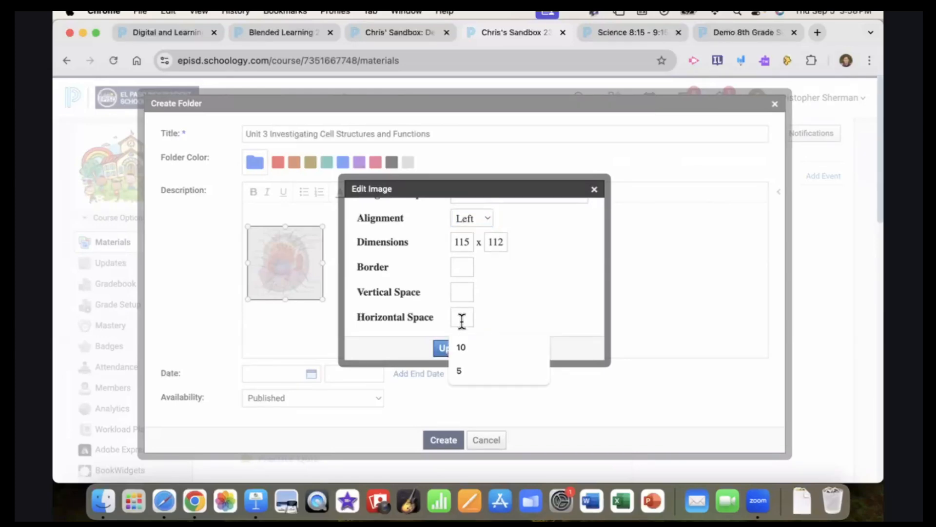
text(10)
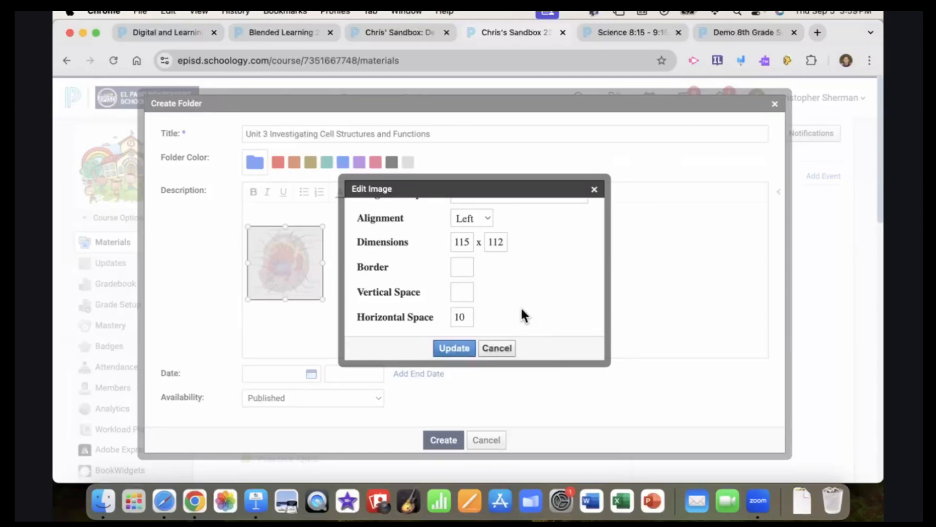
scroll(522, 313, up, 1)
scroll(522, 315, down, 1)
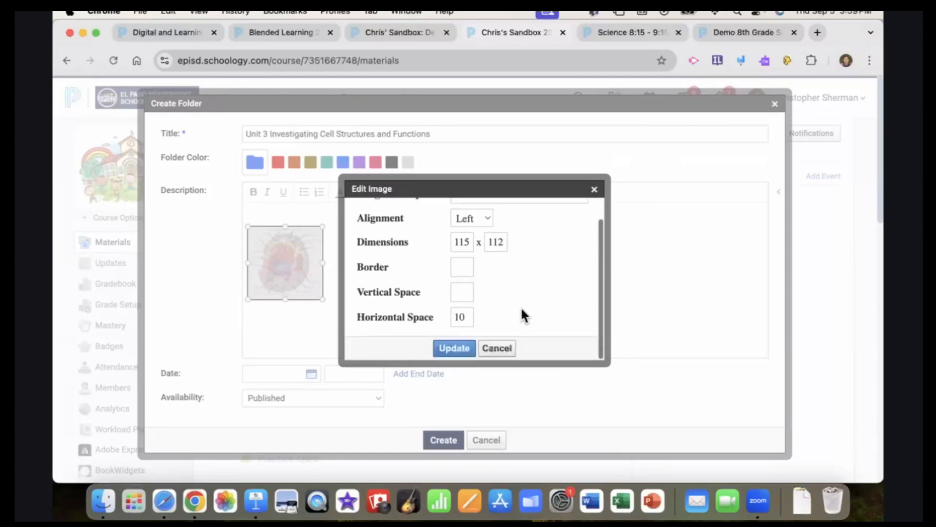
click(463, 350)
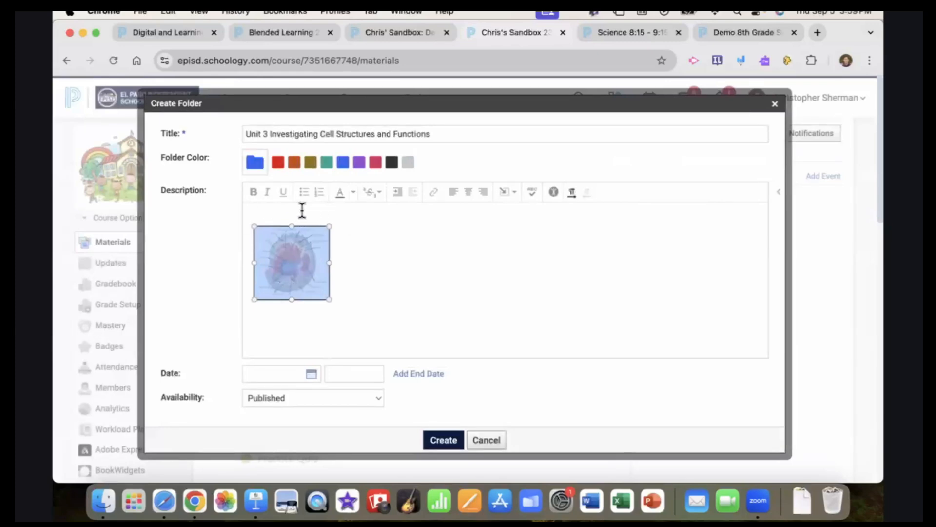
Enlarge the cell image slightly and remove the blank line above it in the description
click(363, 268)
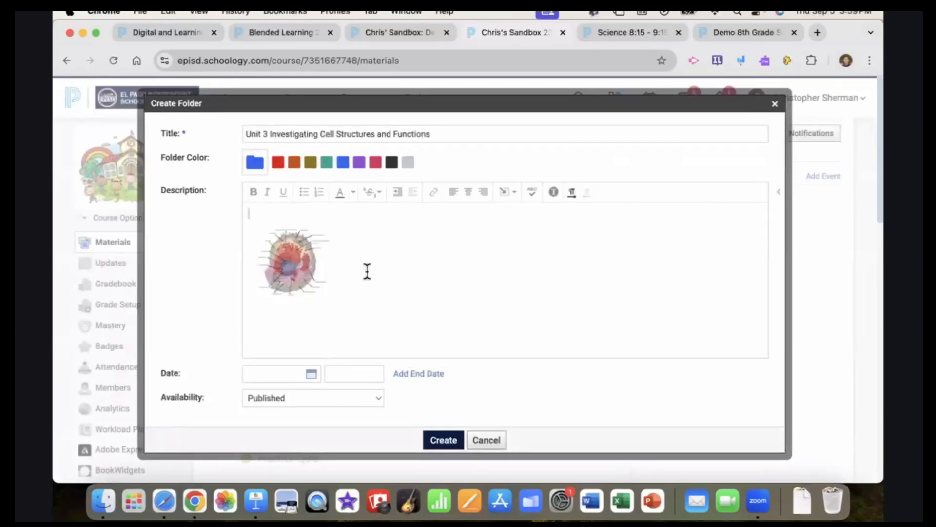
click(301, 270)
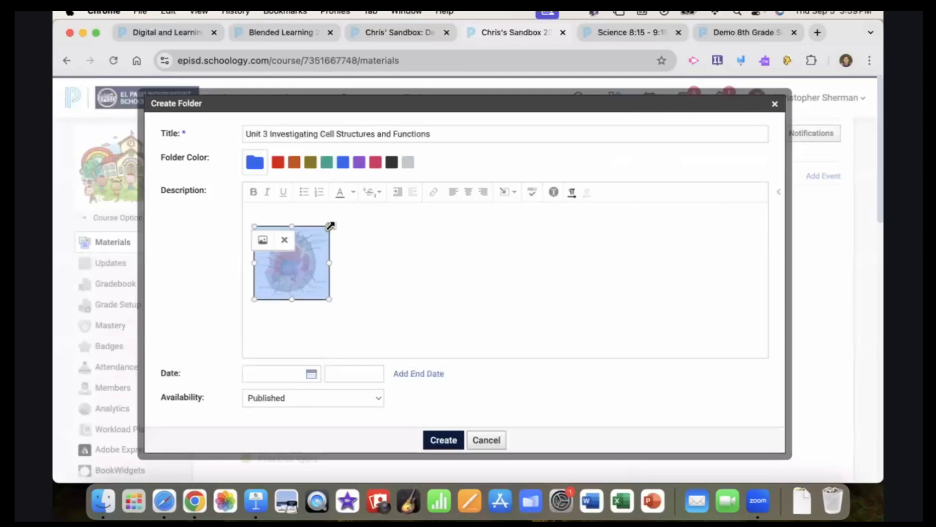
drag(329, 225, 337, 220)
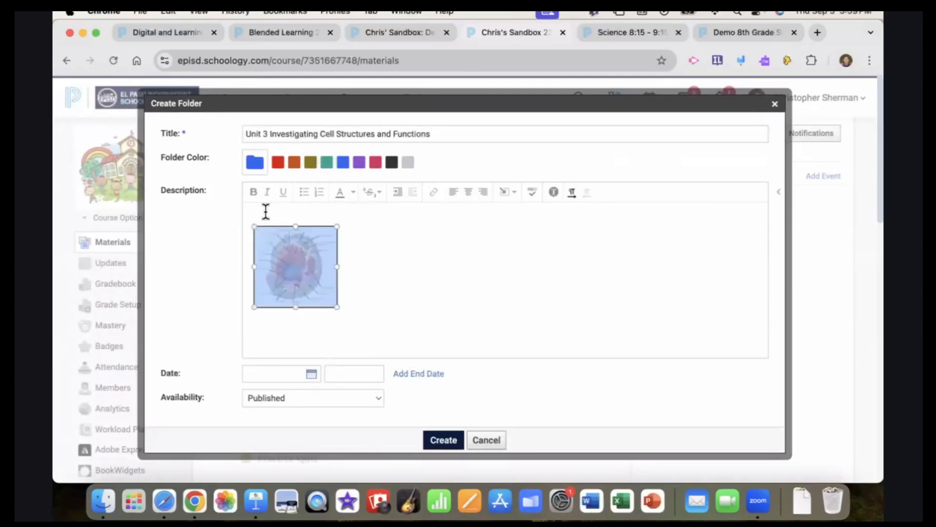
click(298, 275)
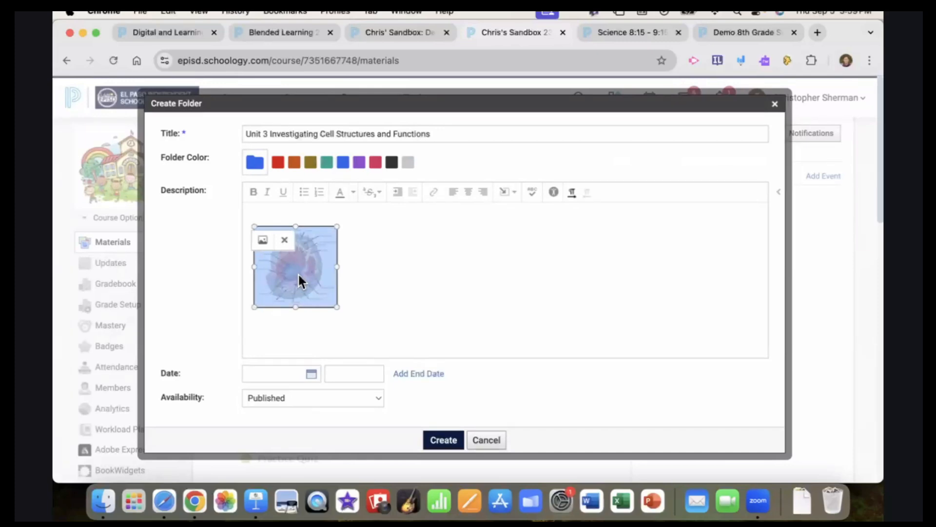
key(Left)
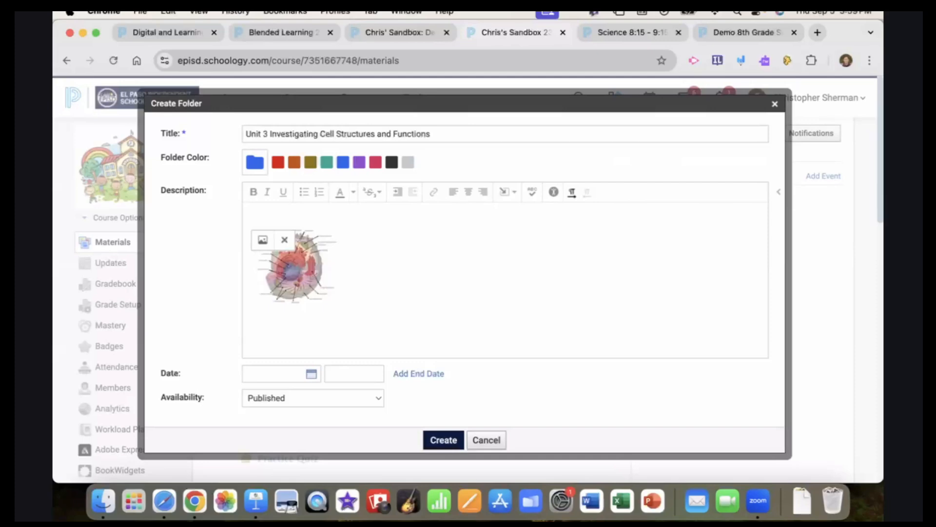
key(BackSpace)
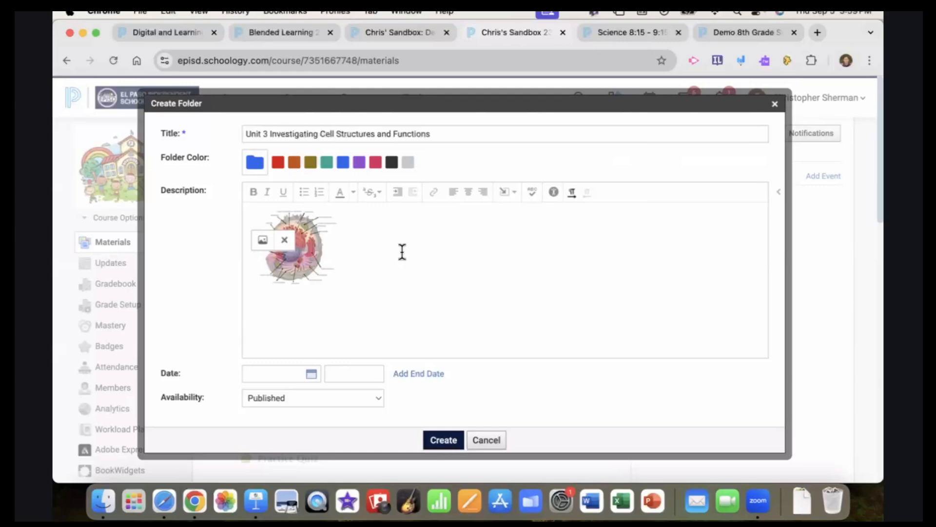
Add "Cells are the basic structures of all living things with specialized parts that perform specific functions." beside the cell image in the description
click(306, 255)
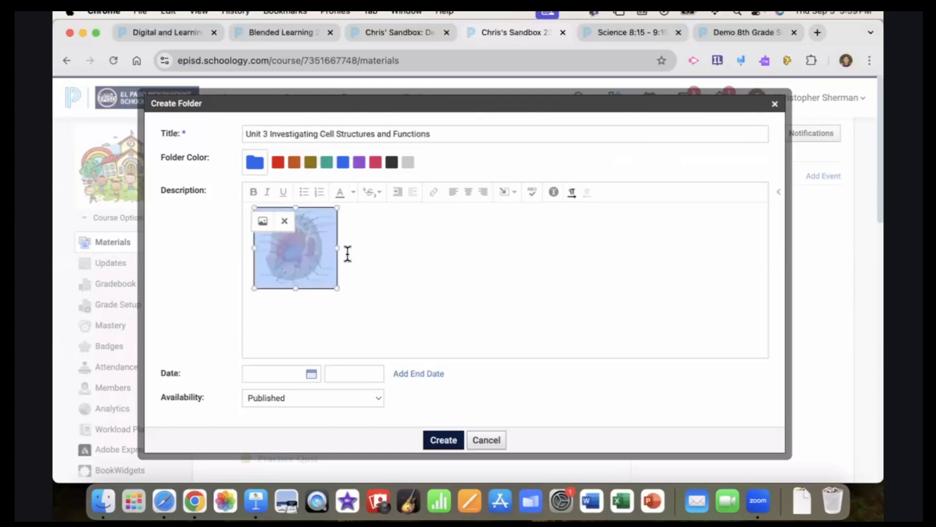
key(Right)
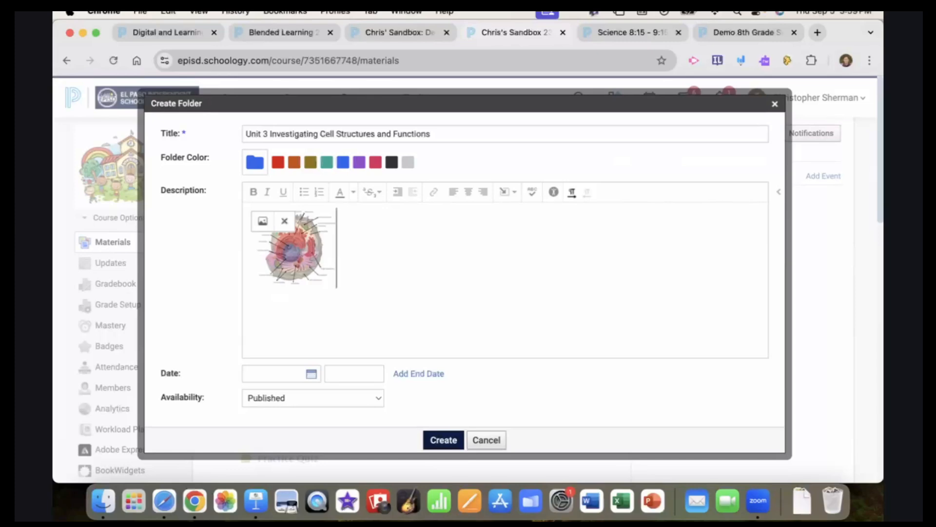
text(Cells are the basic structures of all living things with specialized parts that perform specific functions.)
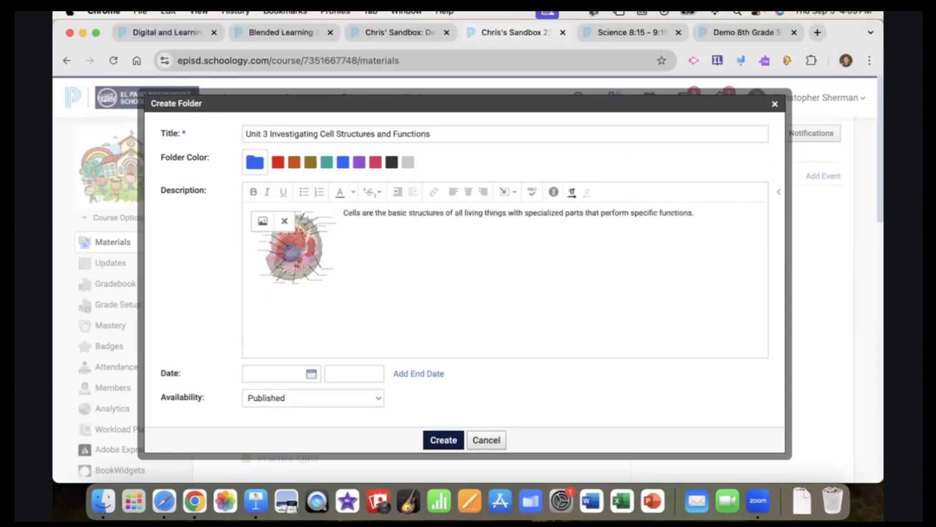
Move the sentence beside the cell image down one line and create the folder
click(343, 215)
key(Return)
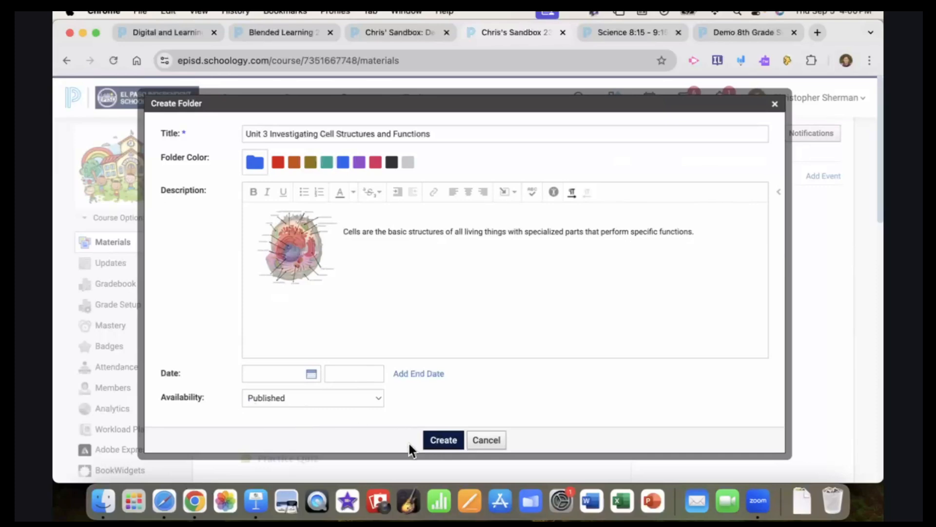
click(444, 441)
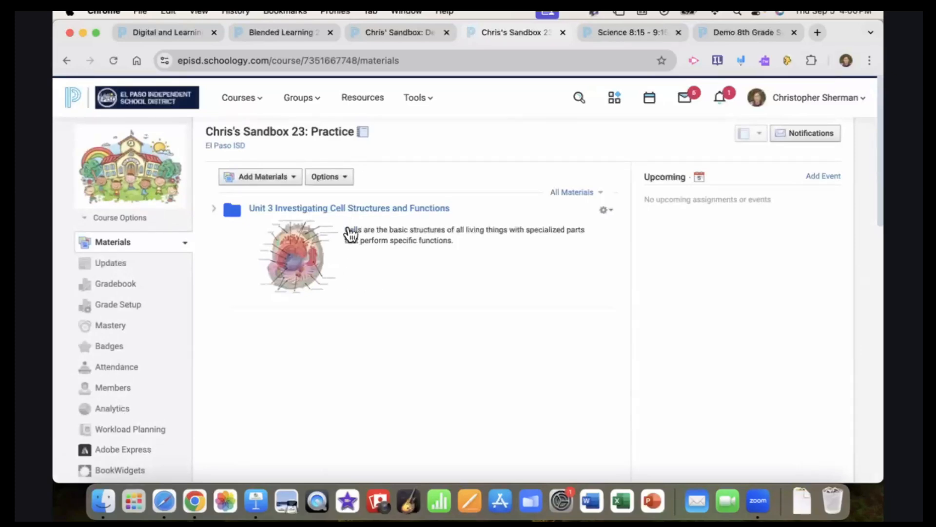
Reopen the Unit 3 folder for editing and insert a line break before the description sentence
click(615, 213)
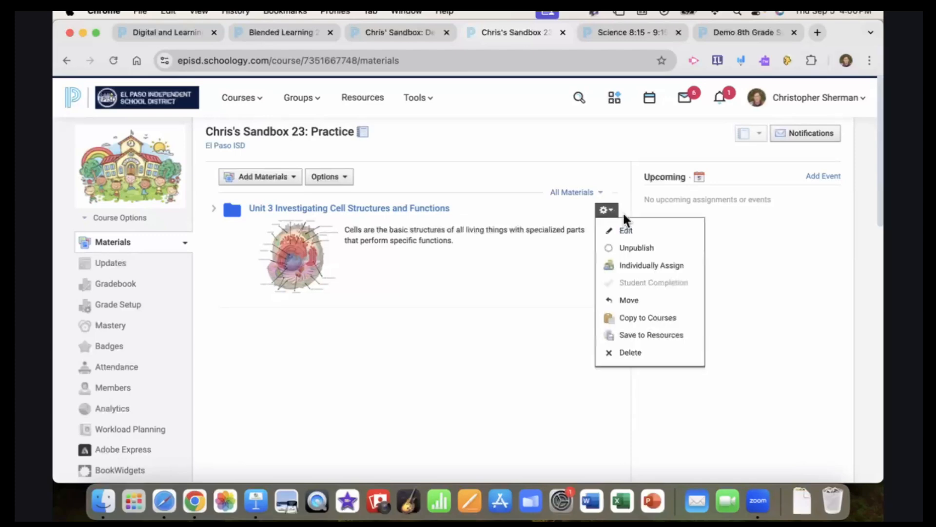
click(626, 231)
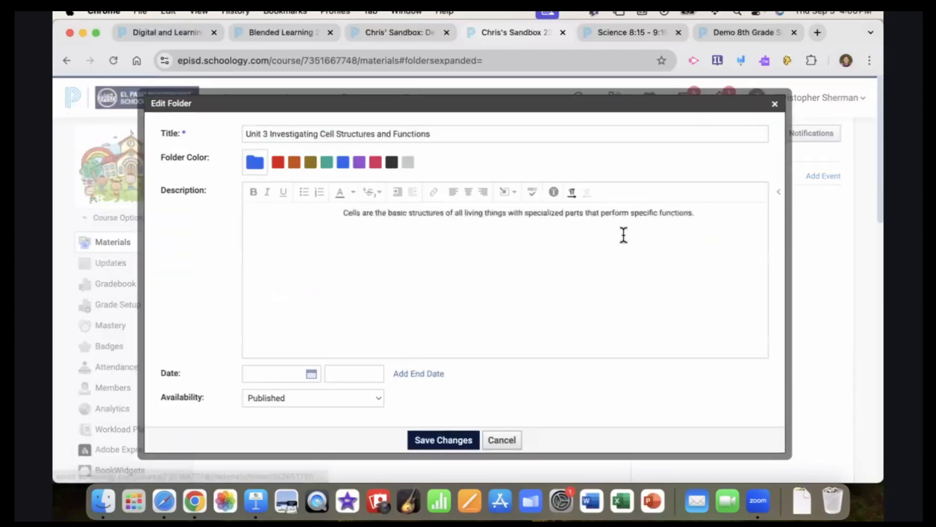
click(345, 215)
key(Return)
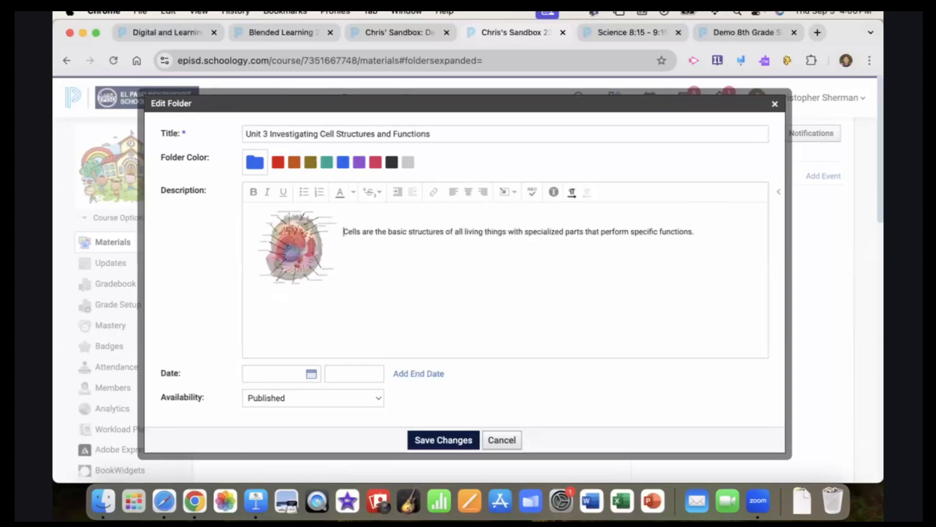
Set the Unit 3 folder's start date to 9/09/24
click(372, 276)
click(313, 380)
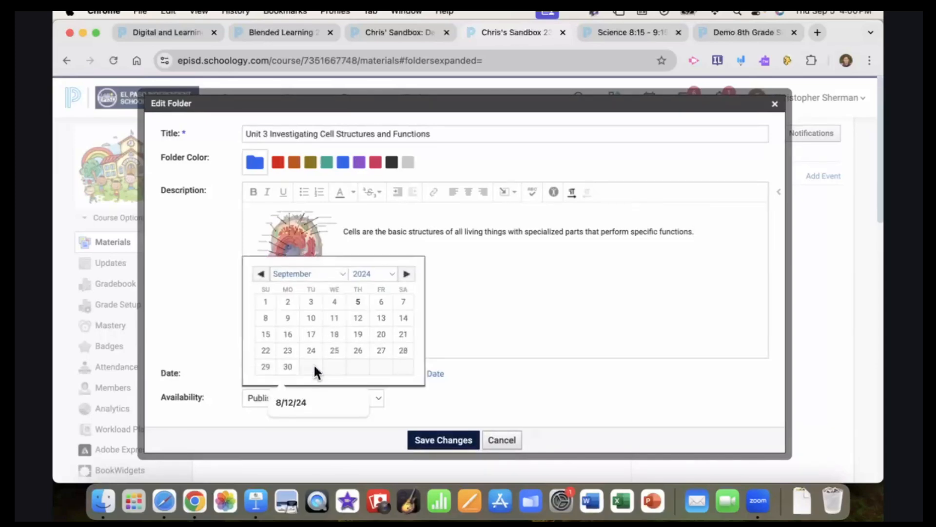
click(292, 320)
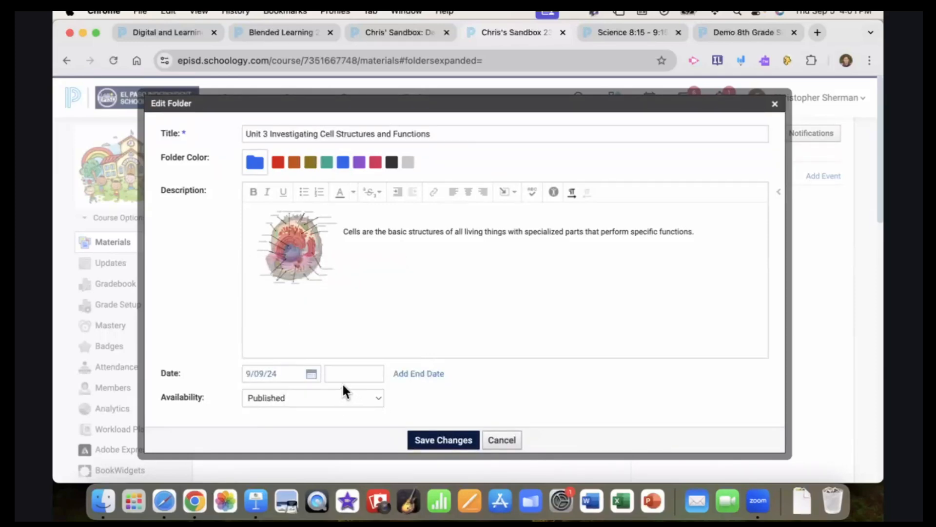
Add an end date of 10/11/24 to the Unit 3 folder
click(414, 375)
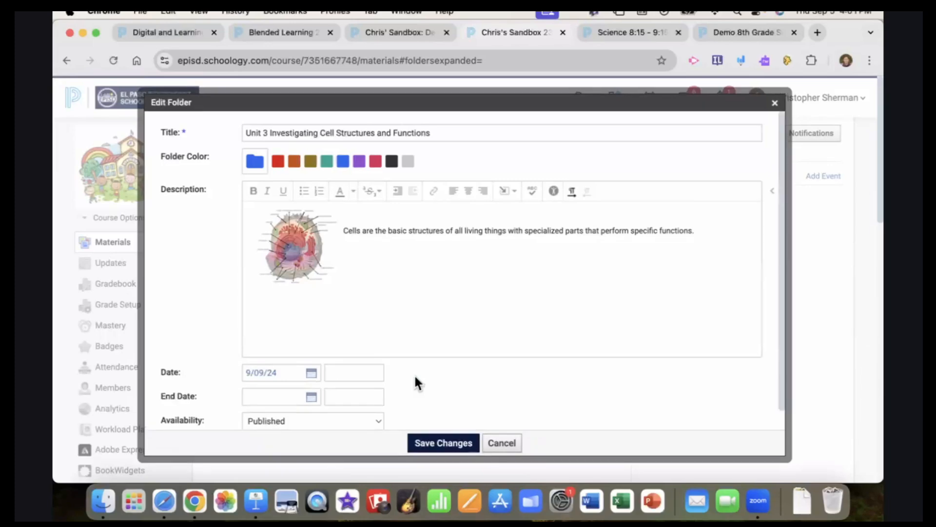
click(312, 398)
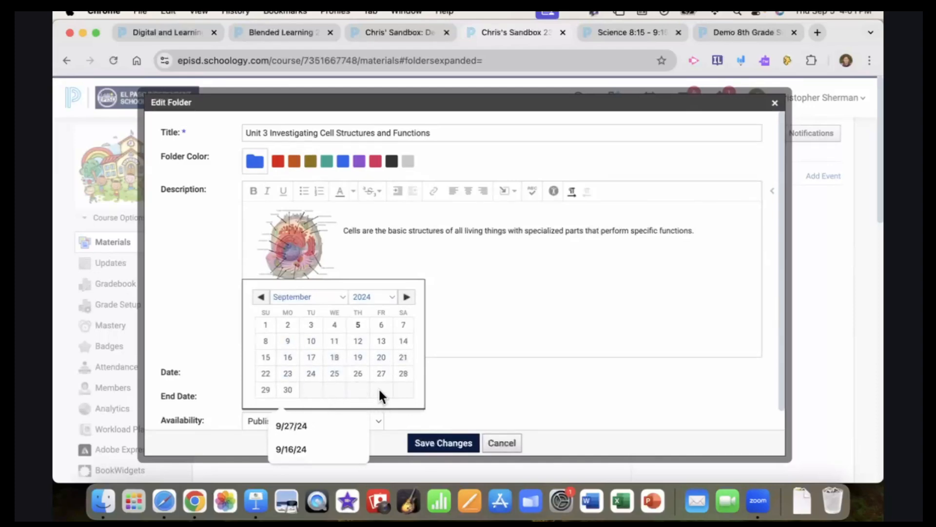
click(338, 297)
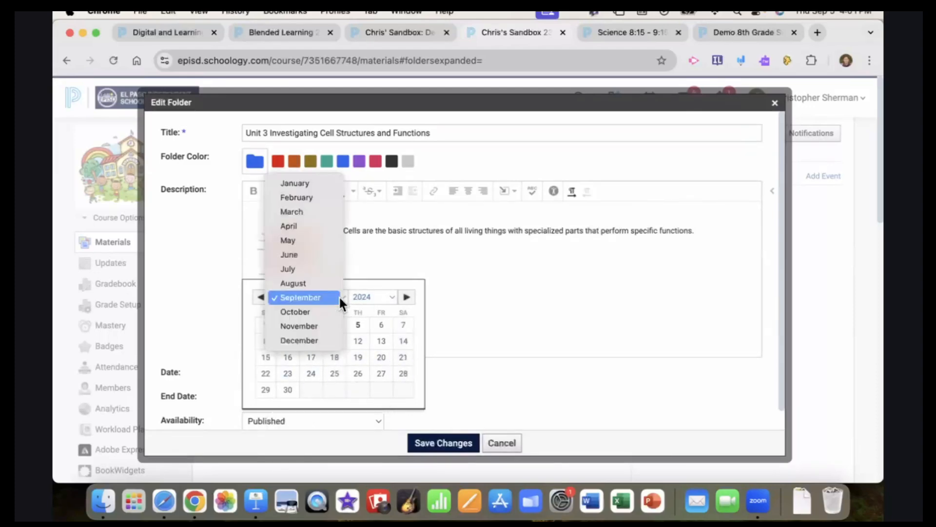
click(317, 311)
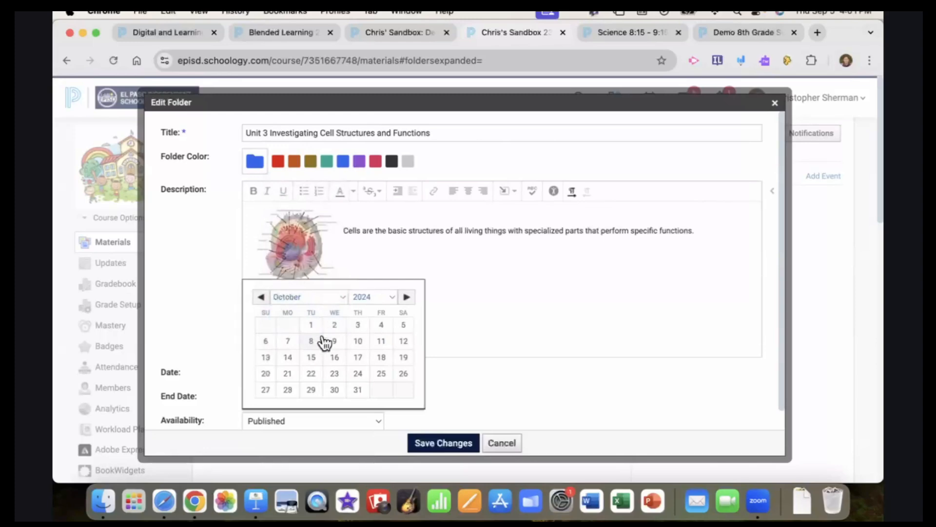
click(381, 342)
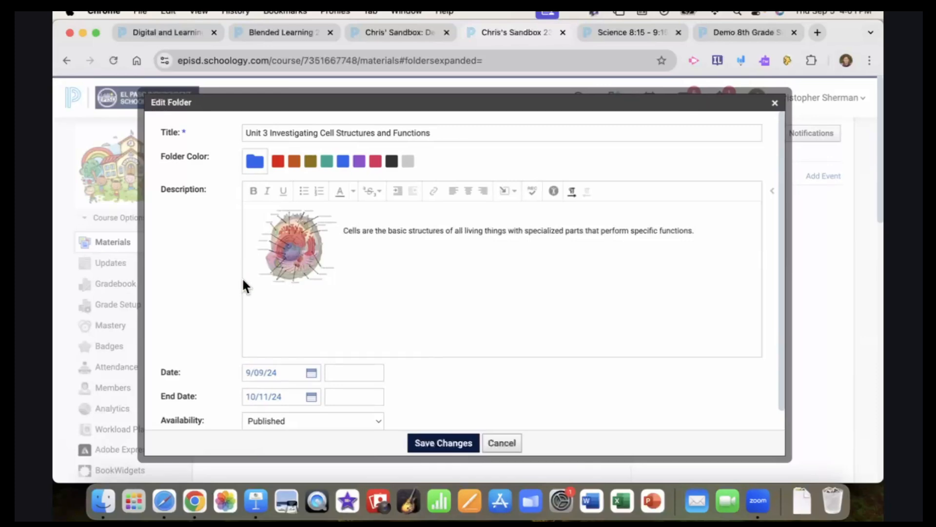
Examine the folder's availability options and keep Published selected
scroll(417, 313, down, 2)
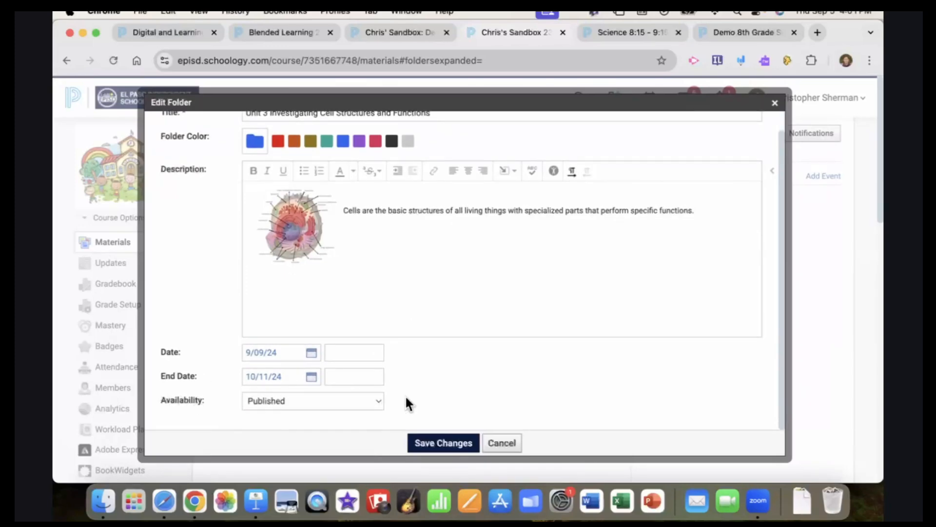
click(376, 403)
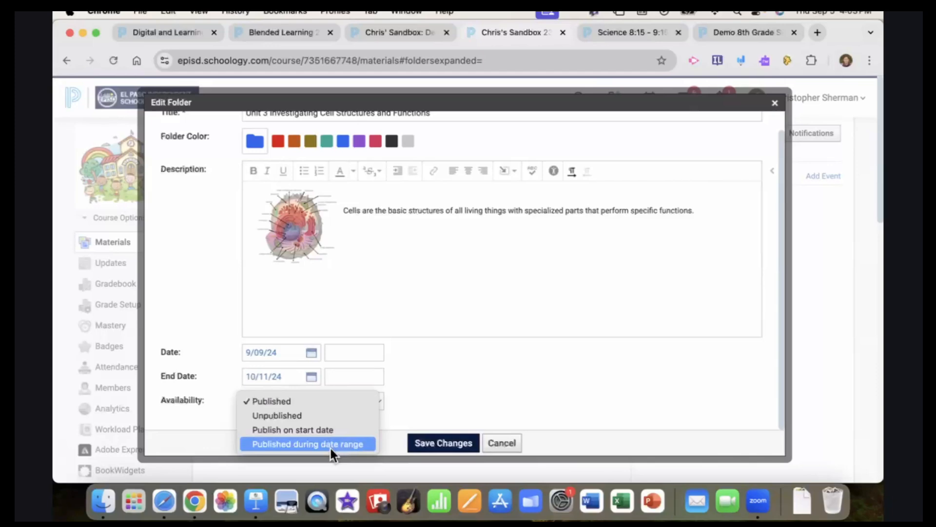
click(277, 405)
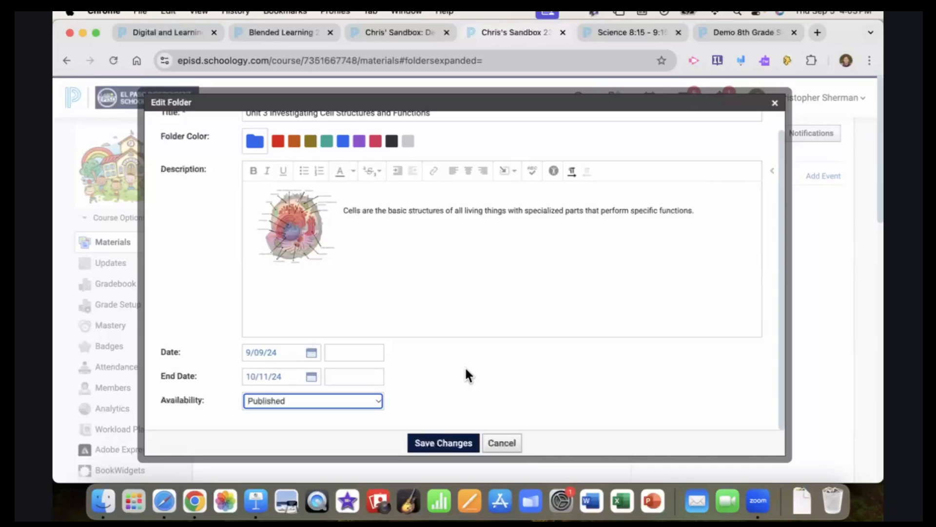
scroll(491, 271, up, 1)
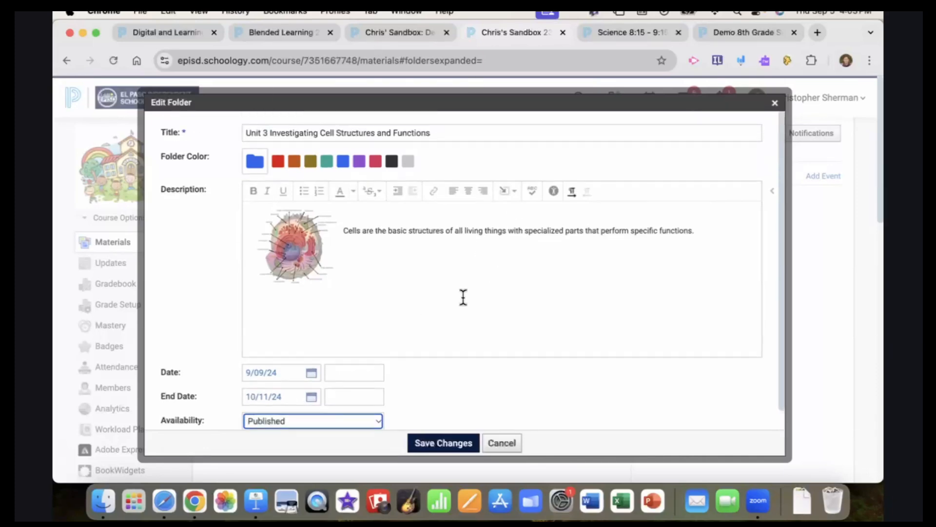
Save the Unit 3 folder's changes and open the folder
scroll(463, 297, down, 1)
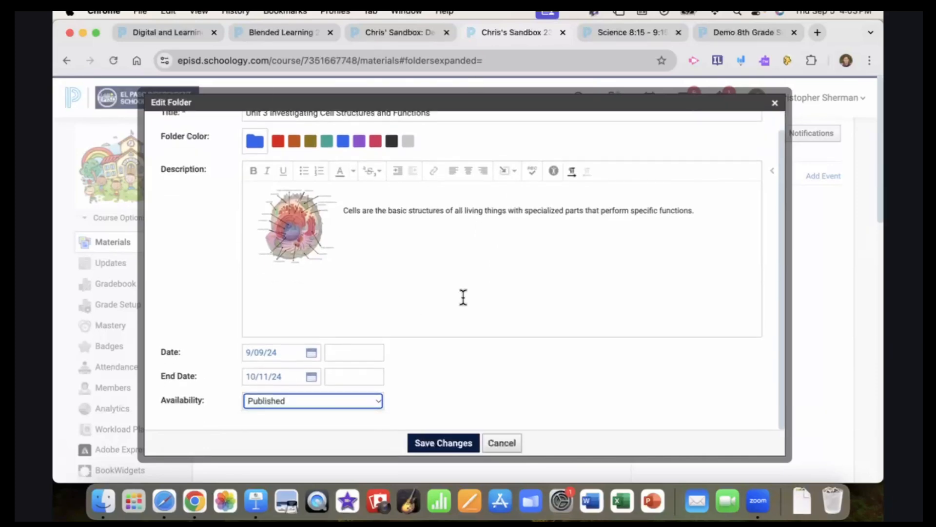
click(452, 443)
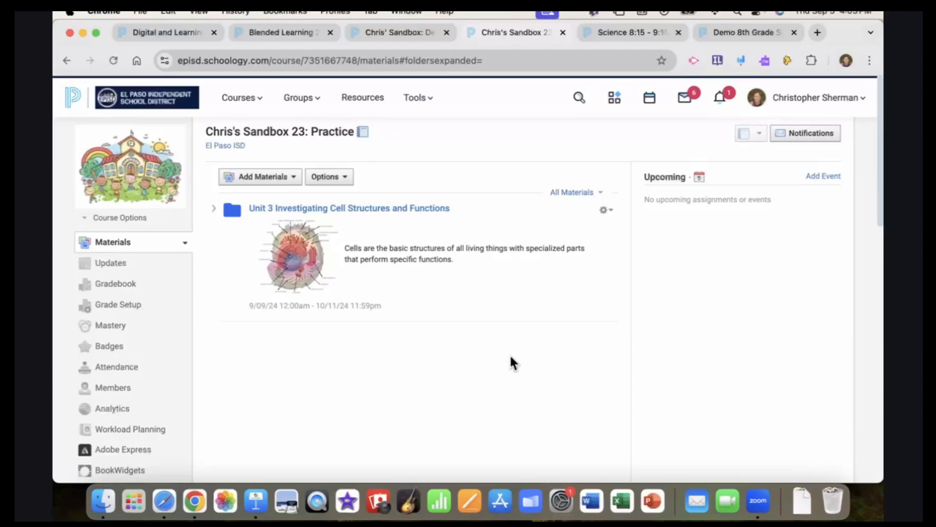
click(301, 210)
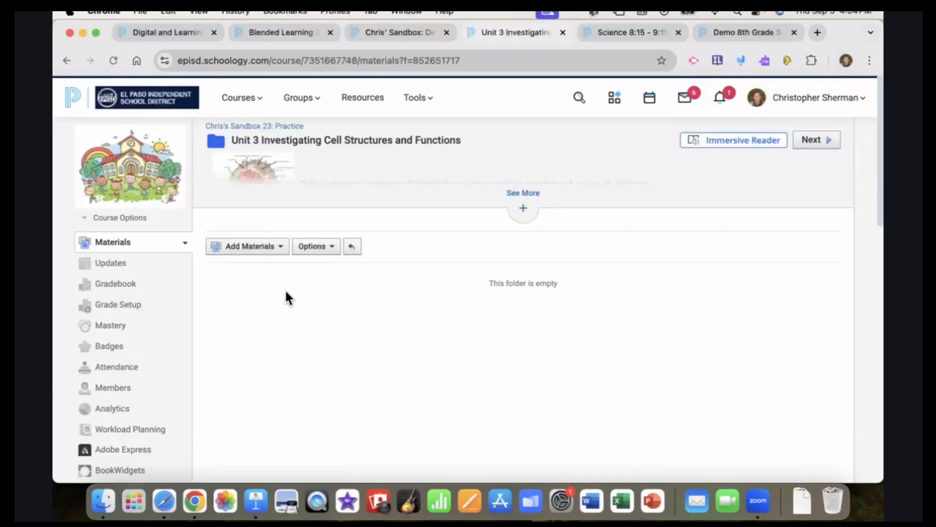
Create a subfolder titled "Cell Theory" inside the Unit 3 folder
click(268, 254)
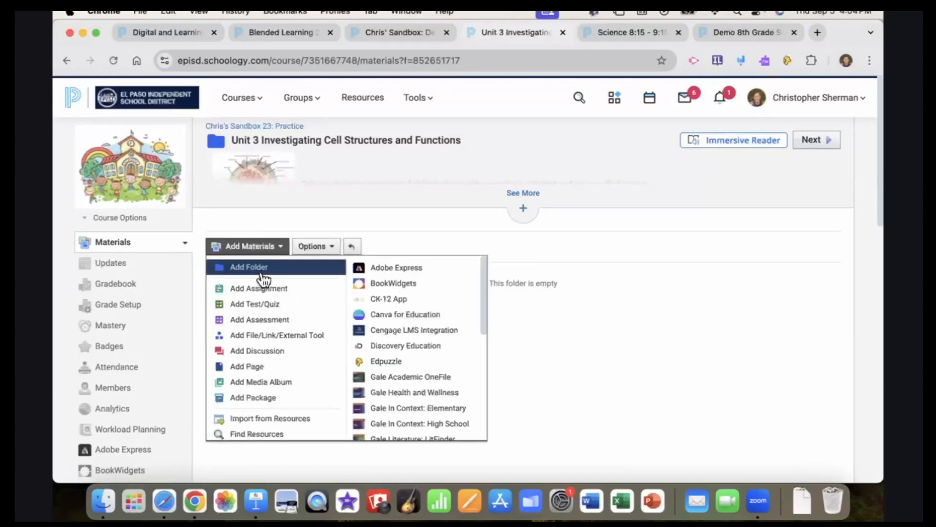
click(260, 271)
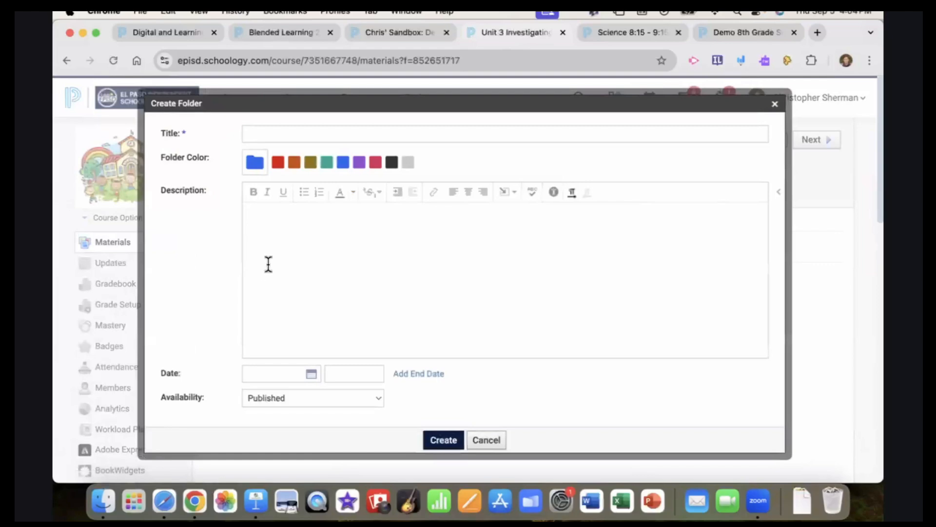
click(283, 135)
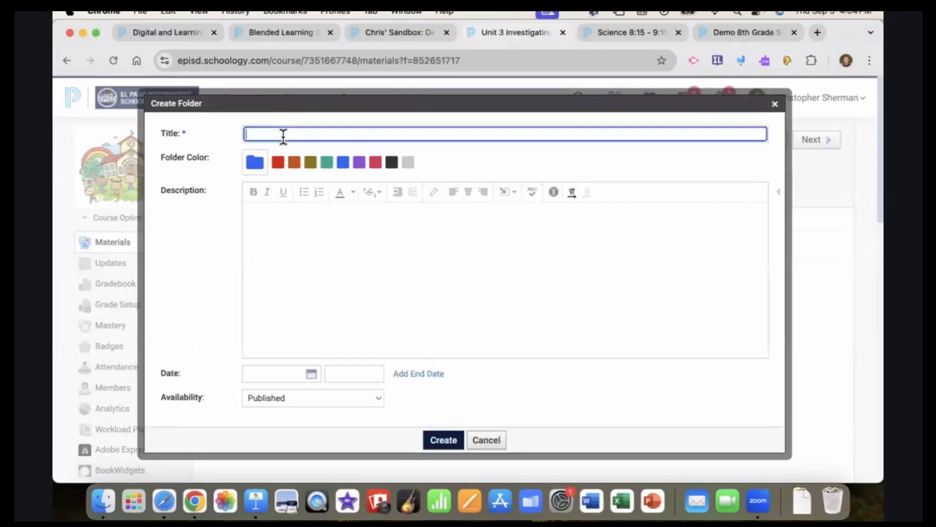
text(Cell )
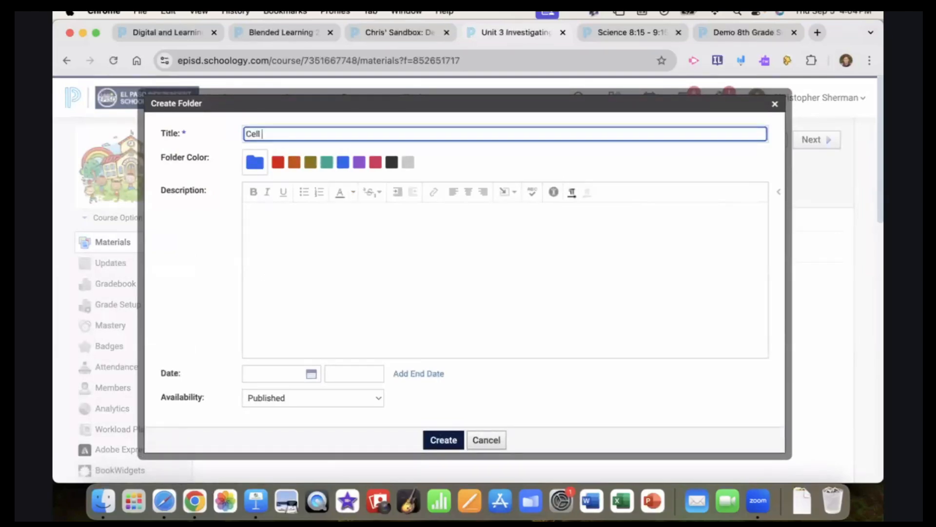
text(Theory)
click(450, 440)
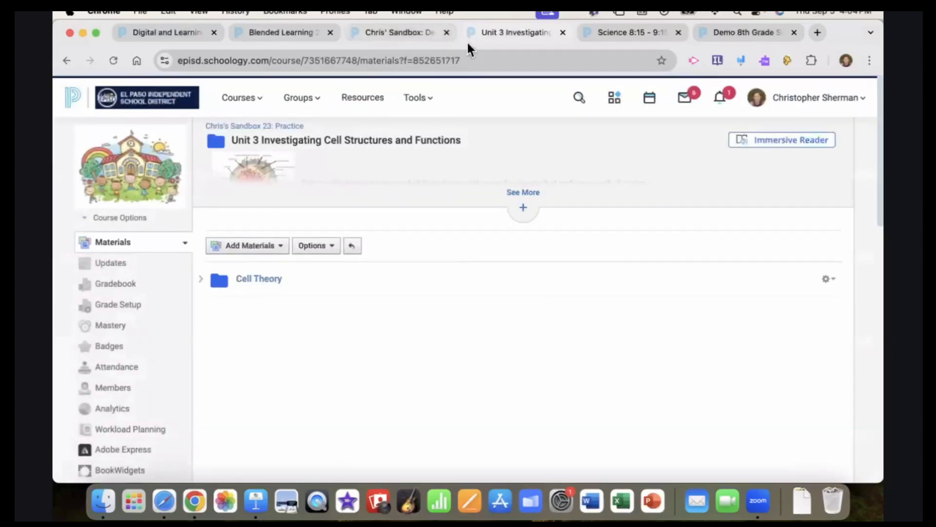
Switch to the demo course, save its open folder edit, and open the Investigating Cell Structures and Functions folder
click(397, 33)
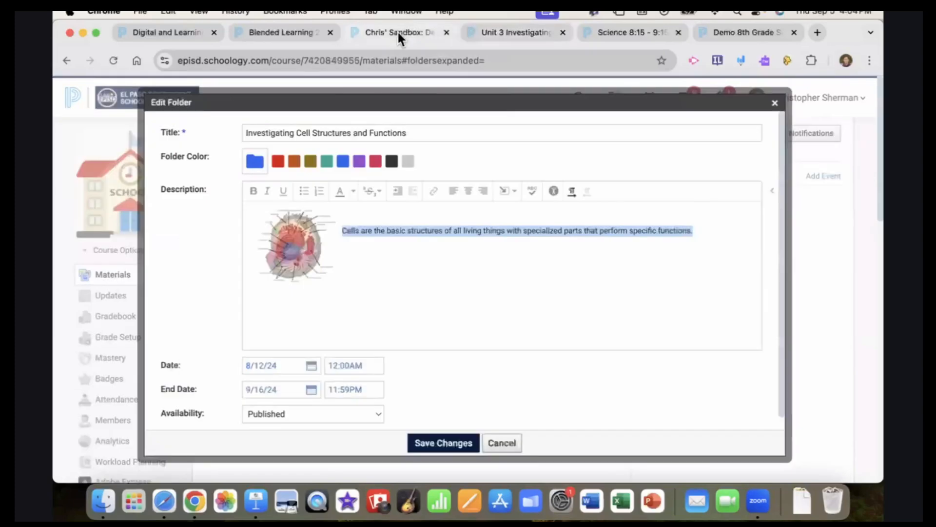
click(444, 443)
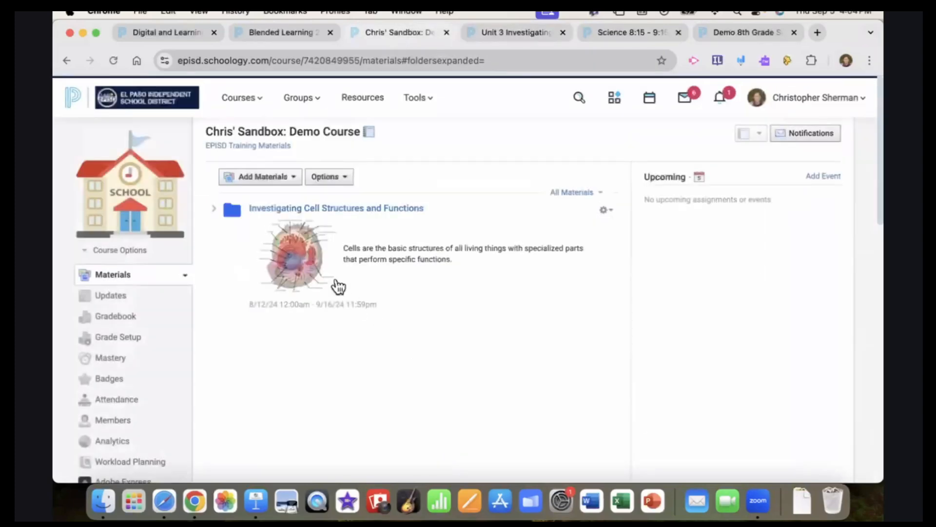
click(324, 209)
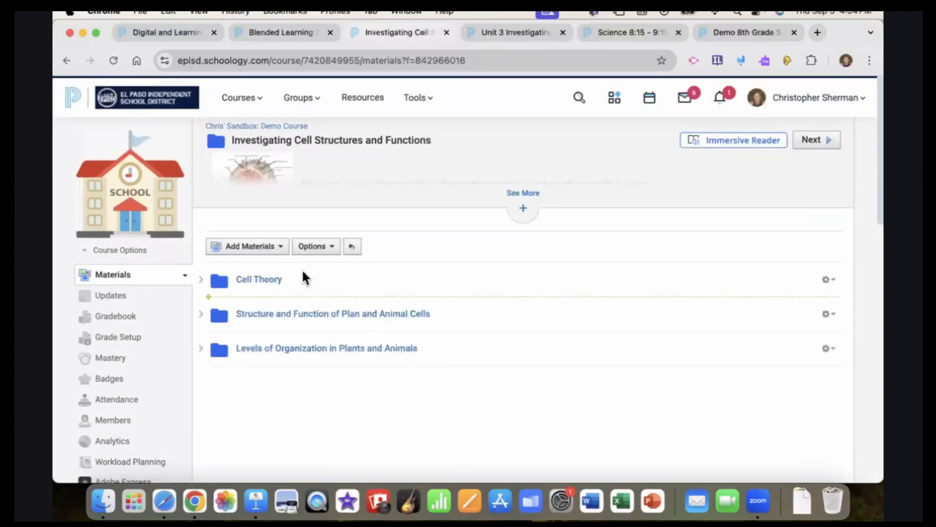
drag(246, 286, 248, 361)
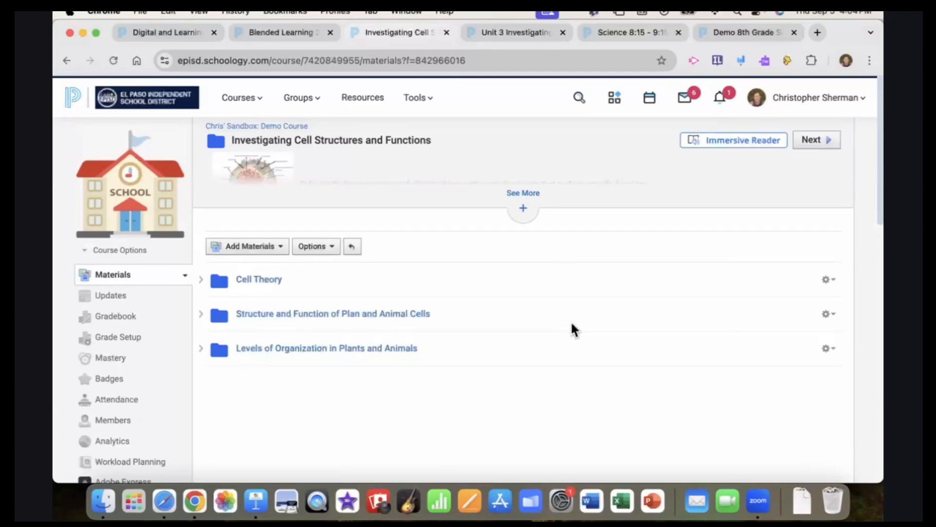
Correct "Plan" in the second subfolder's title so it reads "Structure and Function of Plant and Animal Cells" and save
click(832, 316)
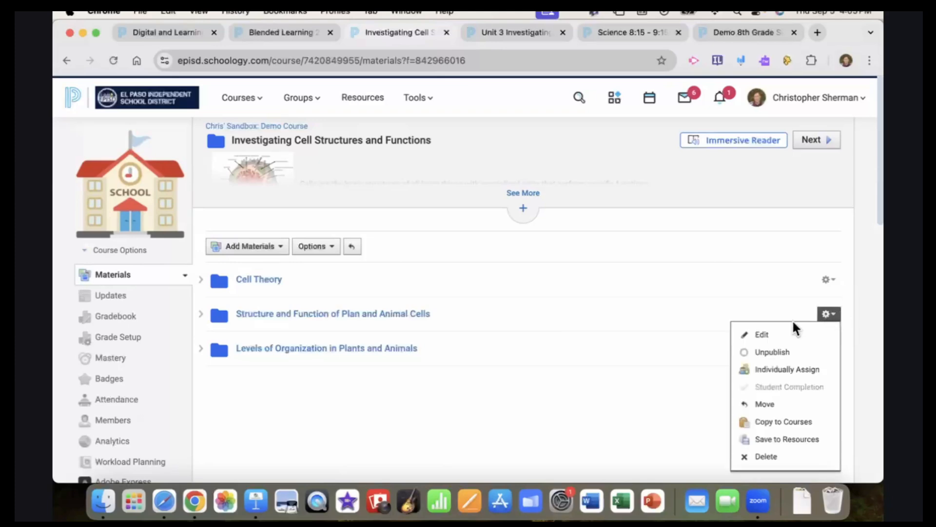
click(770, 342)
click(359, 135)
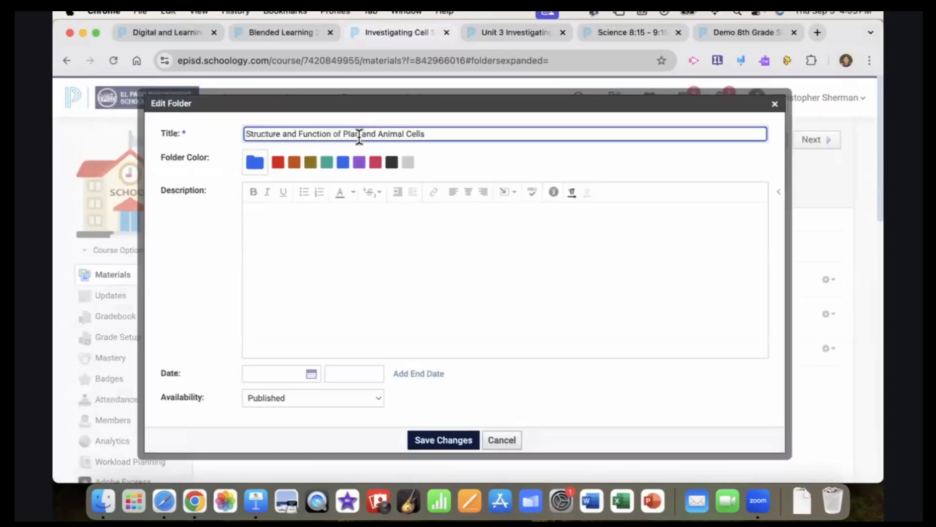
text(t)
click(441, 444)
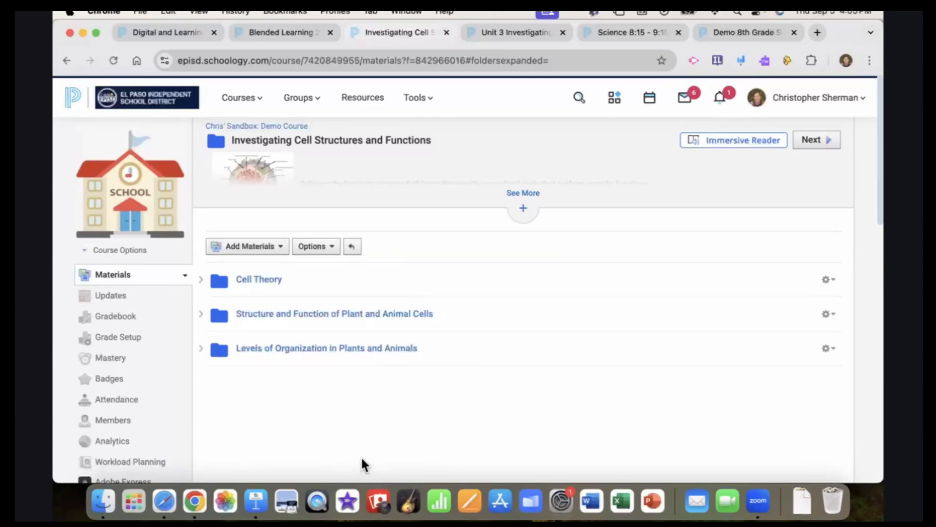
View the demo course's Cell Theory folder and return to the practice course's Unit 3 folder
click(260, 285)
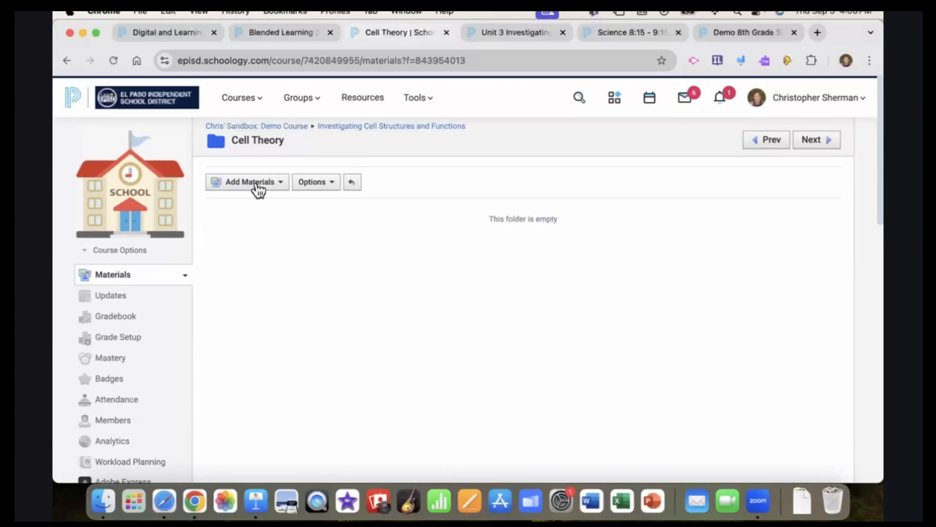
click(502, 34)
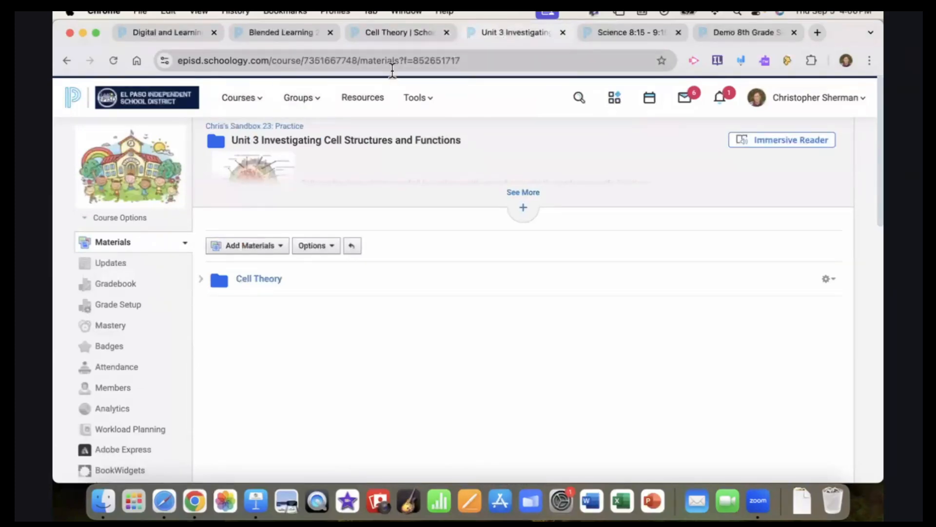
Open the Elementary 3rd Grade: Demo course materials and examine how the subject folders are organized
click(616, 34)
click(240, 127)
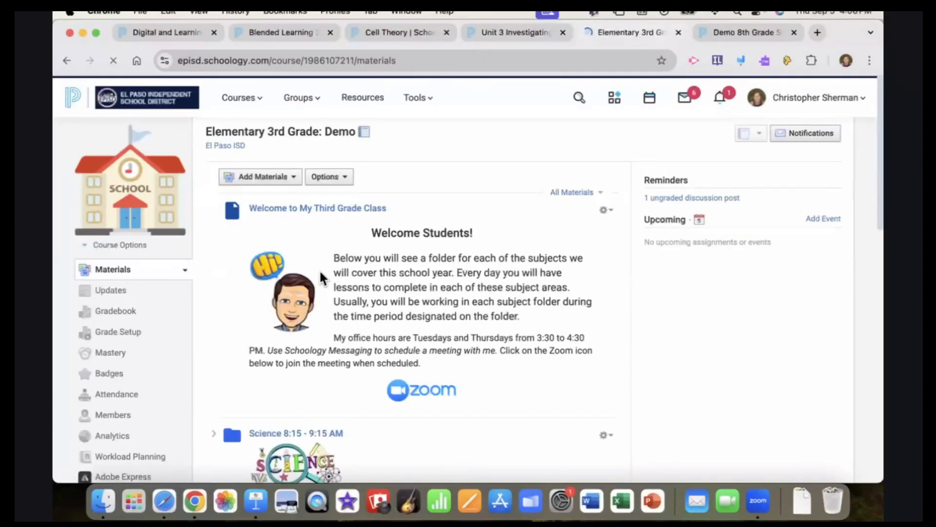
scroll(320, 278, down, 1)
scroll(320, 278, down, 6)
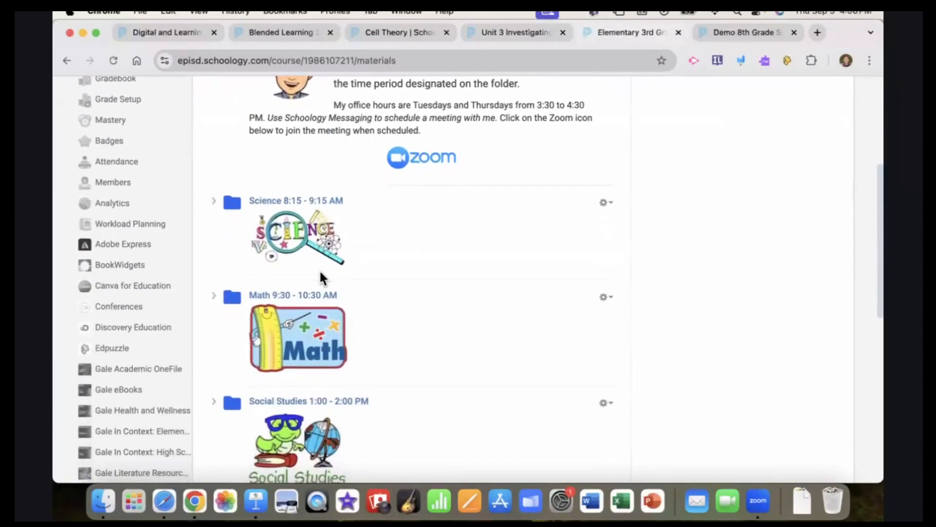
scroll(321, 271, down, 1)
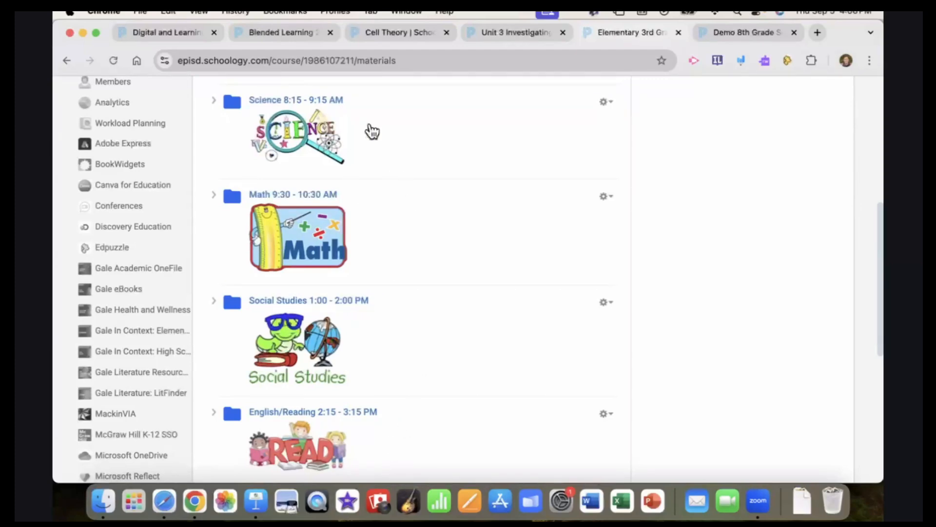
scroll(437, 232, up, 3)
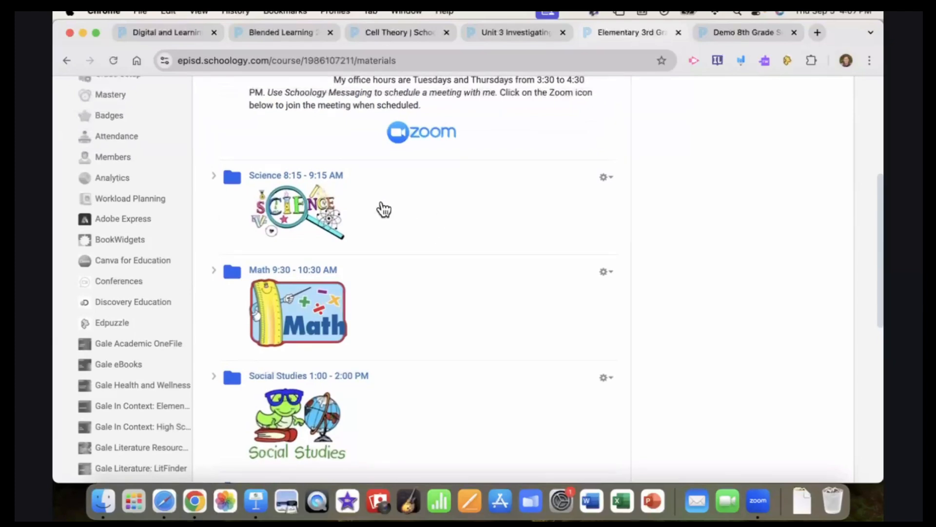
scroll(384, 210, down, 2)
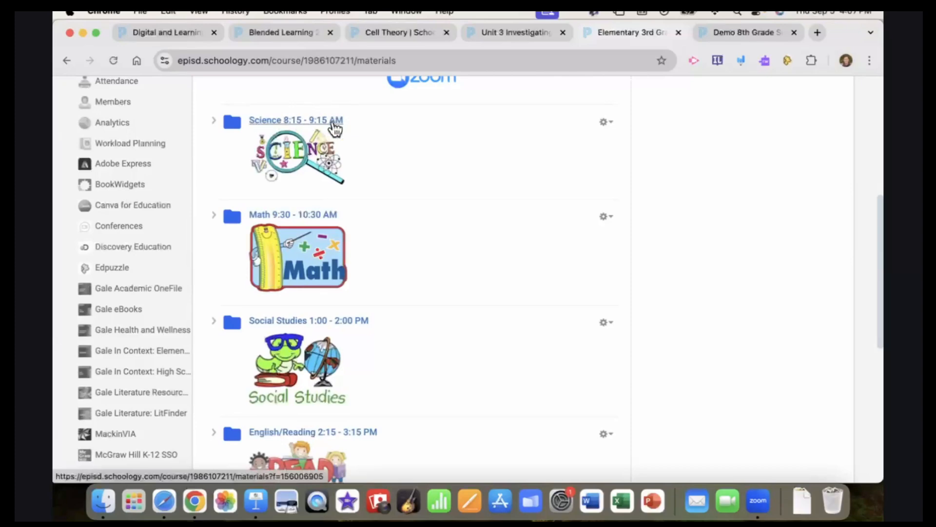
Open the Science 8:15 - 9:15 AM folder and examine its welcome page, color legend and unit folders
click(262, 126)
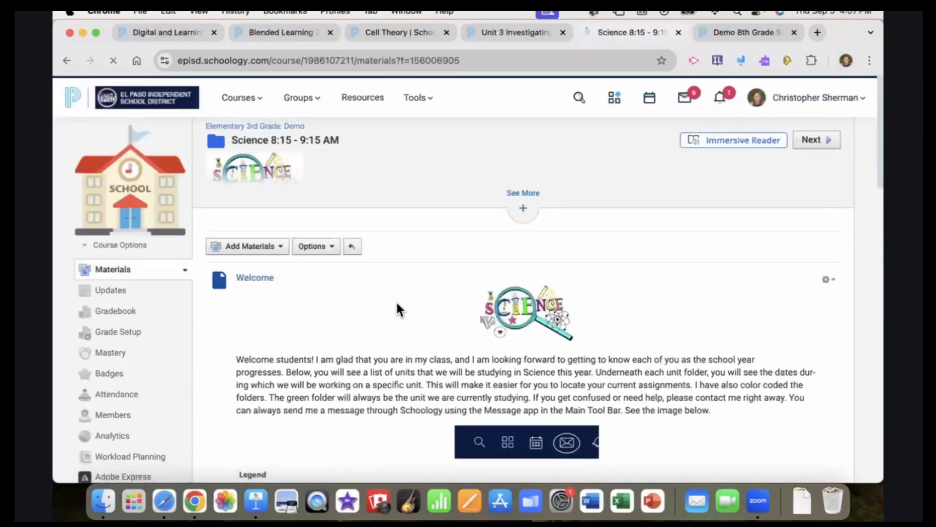
scroll(380, 320, down, 5)
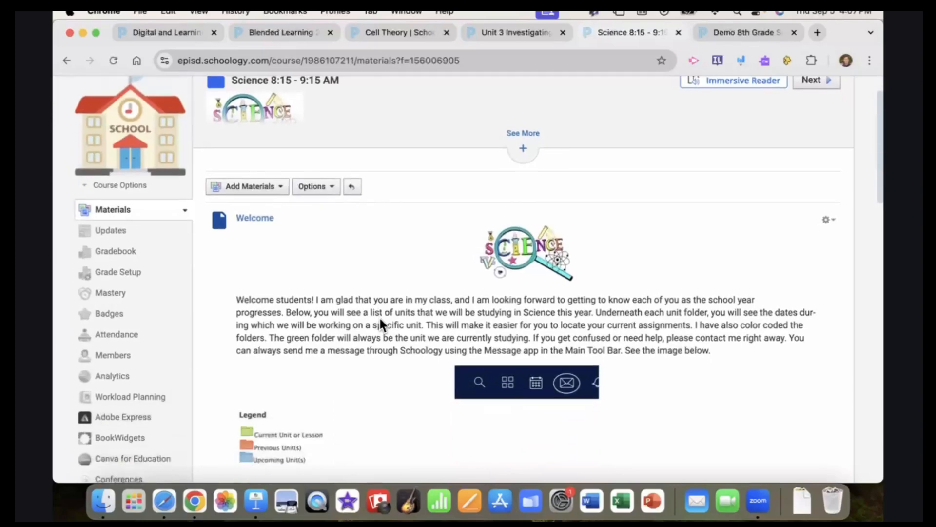
scroll(380, 319, down, 6)
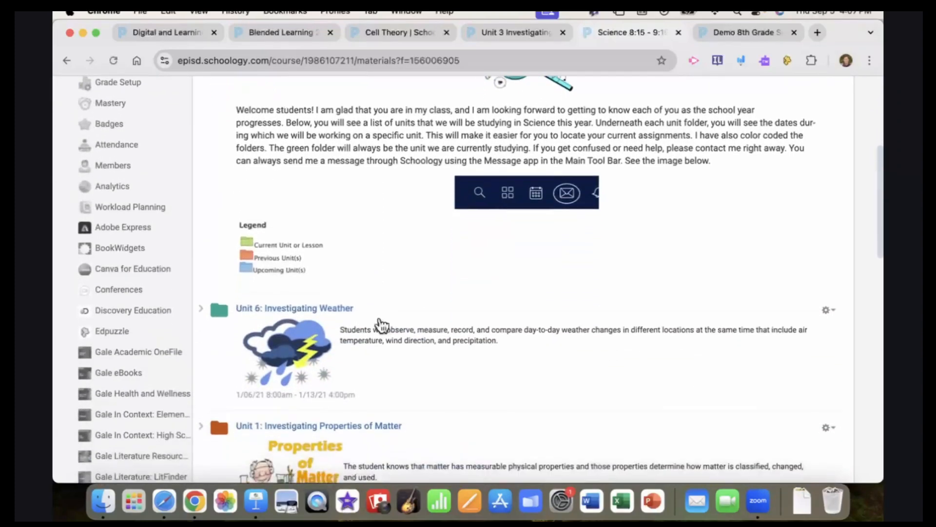
scroll(380, 324, down, 1)
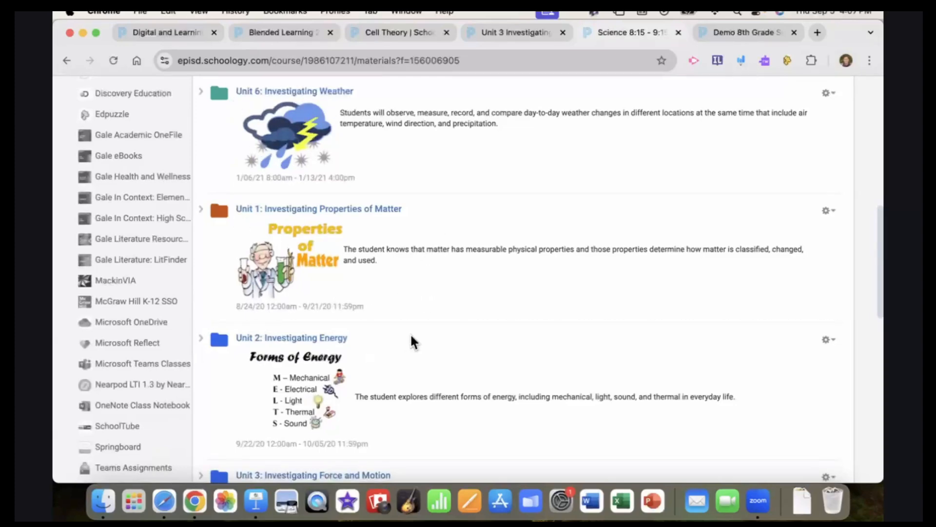
scroll(413, 340, down, 4)
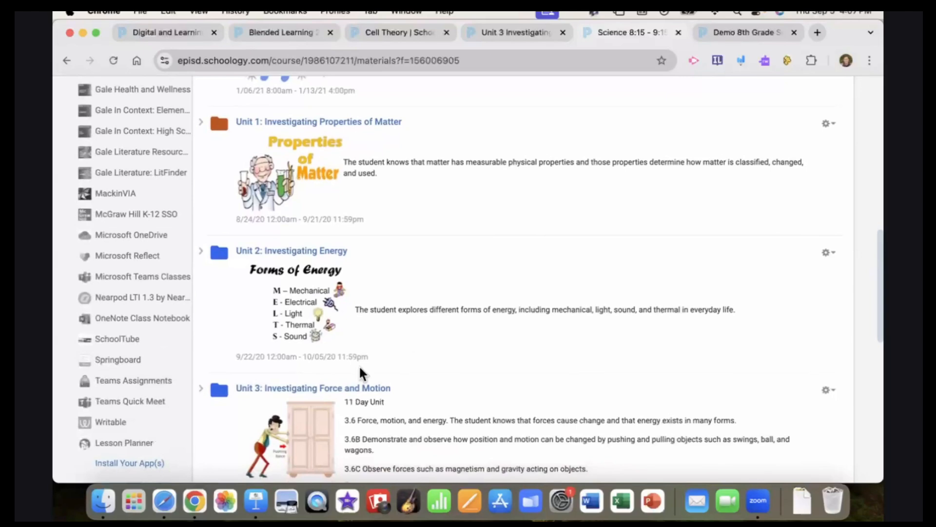
scroll(406, 392, up, 10)
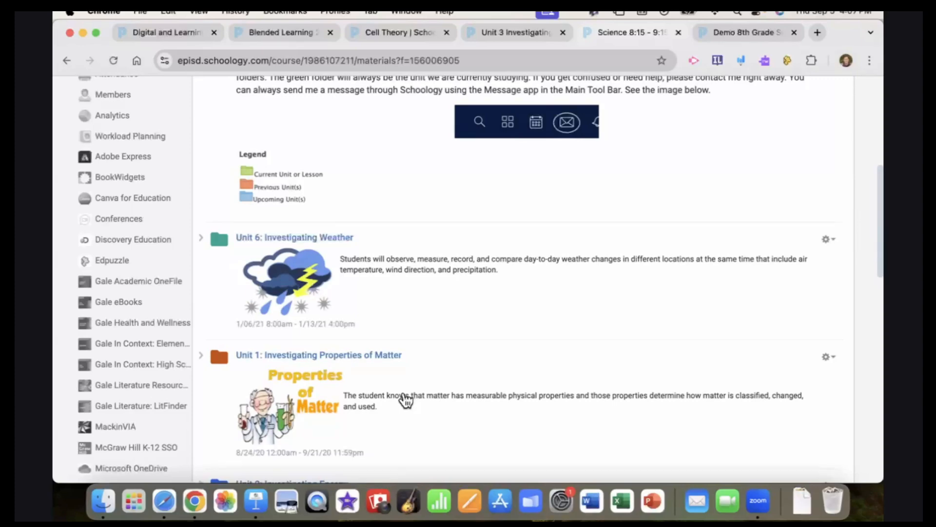
Unpublish the "Unit 1: Investigating Properties of Matter" folder
click(833, 358)
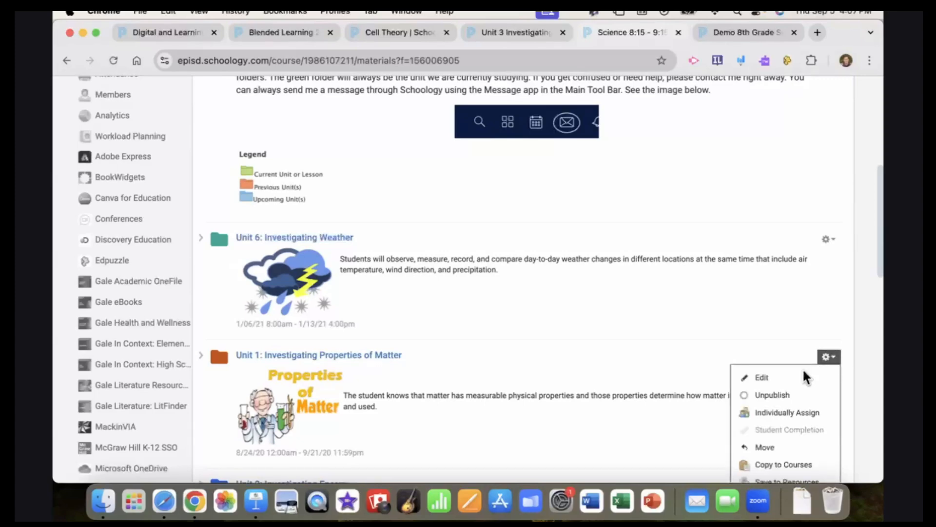
click(773, 395)
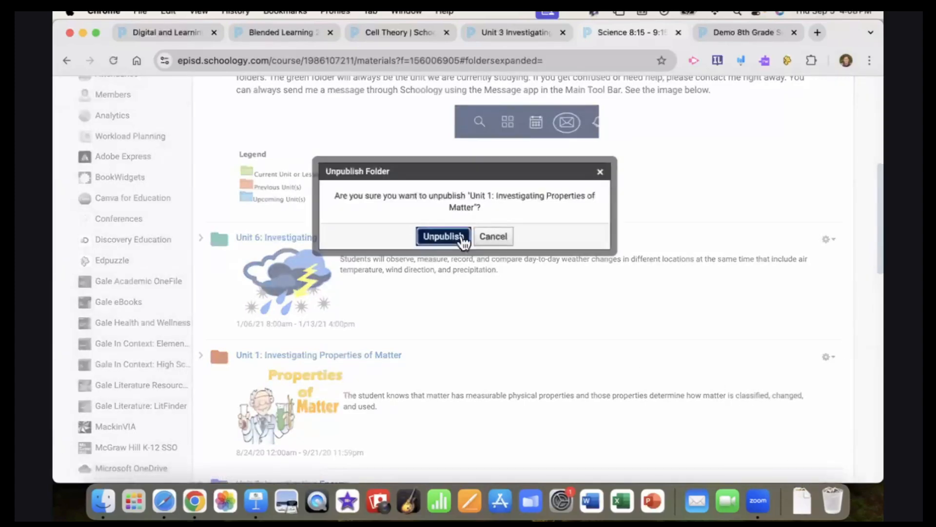
click(444, 236)
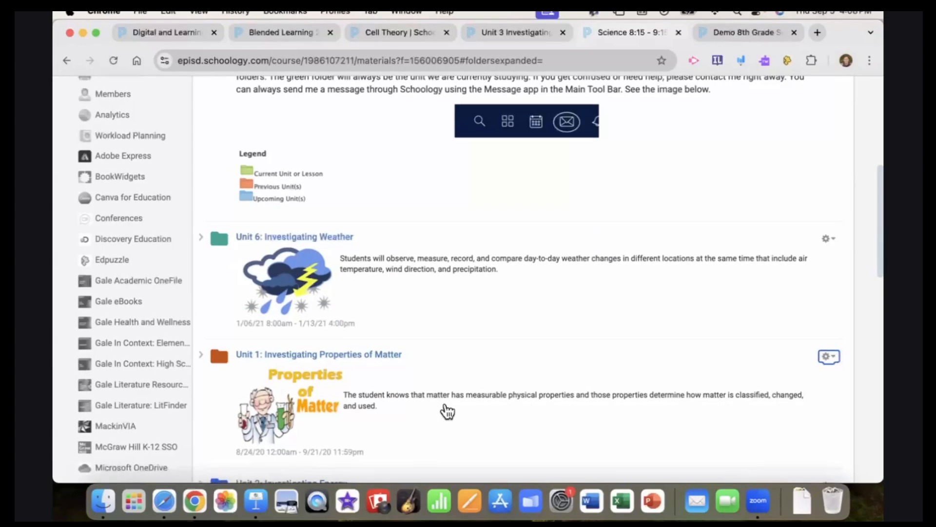
scroll(443, 409, down, 3)
click(830, 264)
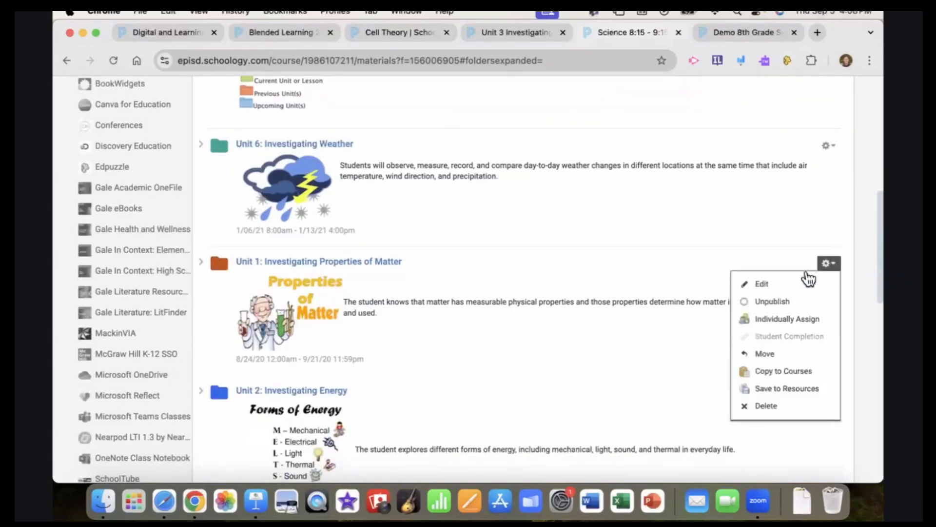
click(777, 301)
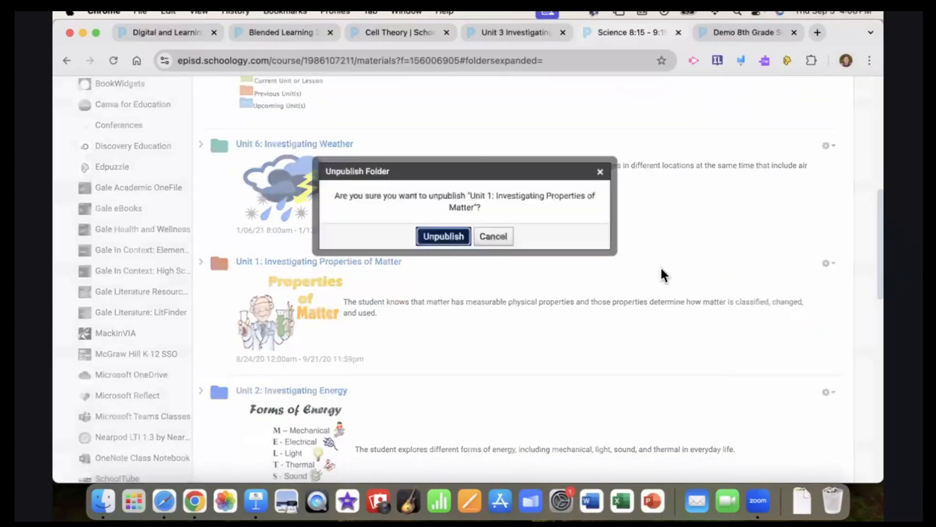
click(444, 236)
Open the "Unit 6: Investigating Weather" folder to view its contents
scroll(404, 350, down, 1)
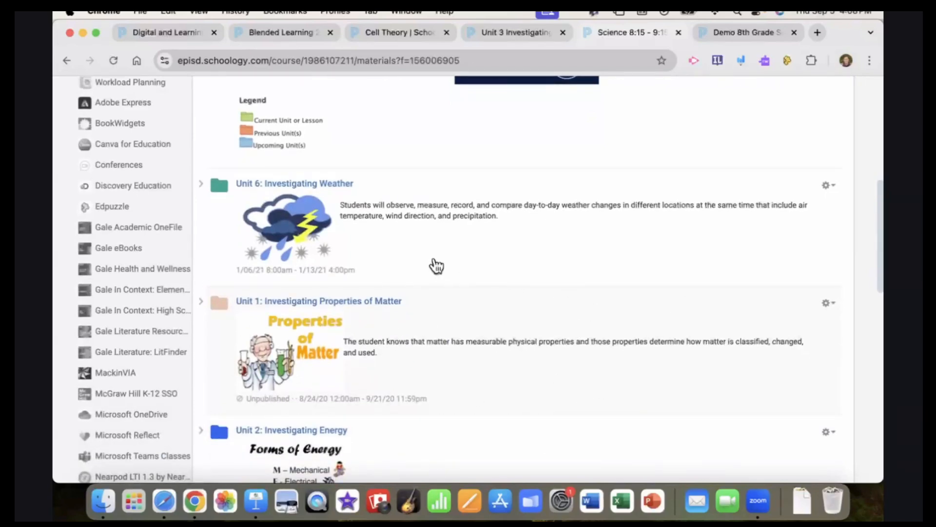
click(301, 185)
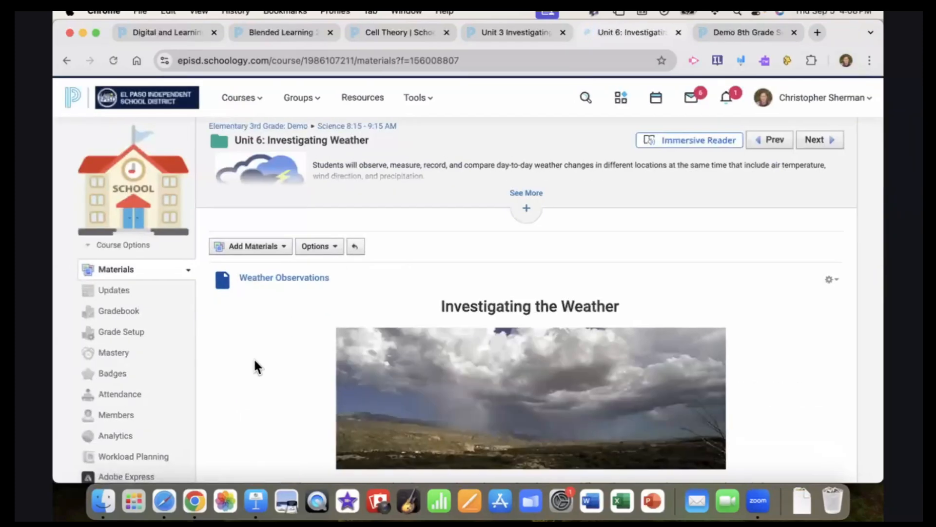
Examine the Weather Observations page and the first activities listed in the Unit 6: Investigating Weather folder
scroll(255, 367, down, 5)
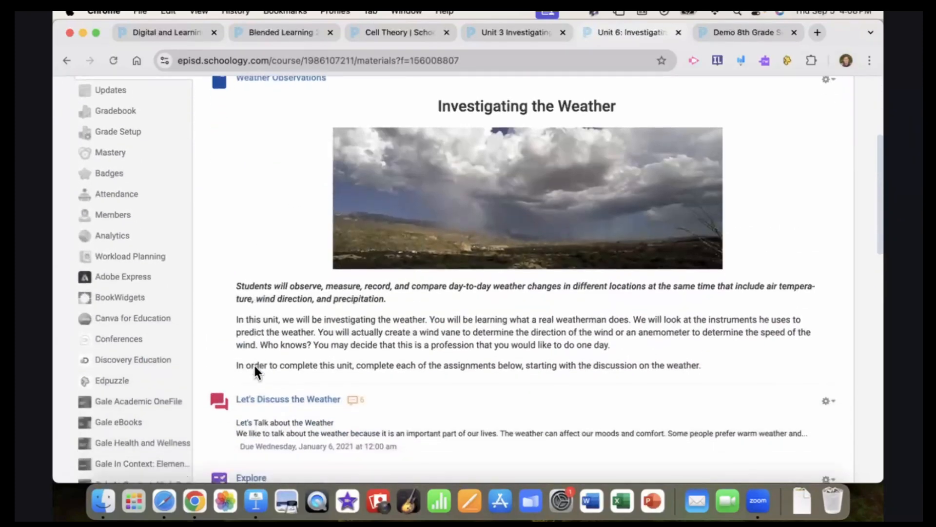
scroll(253, 363, up, 2)
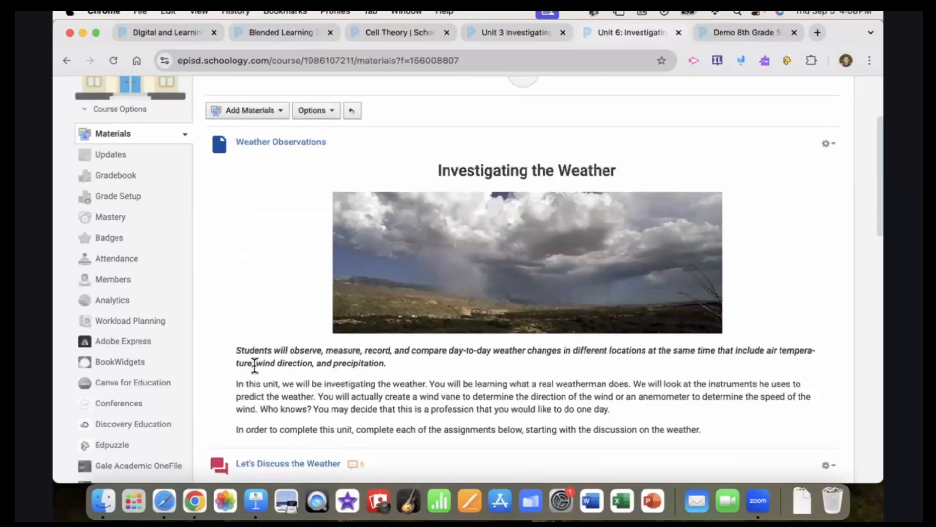
scroll(274, 317, down, 5)
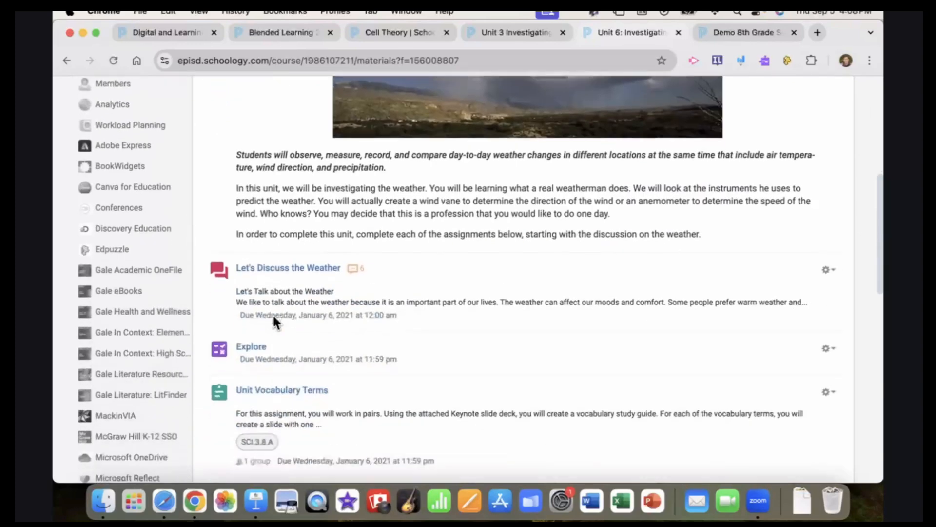
scroll(273, 317, down, 3)
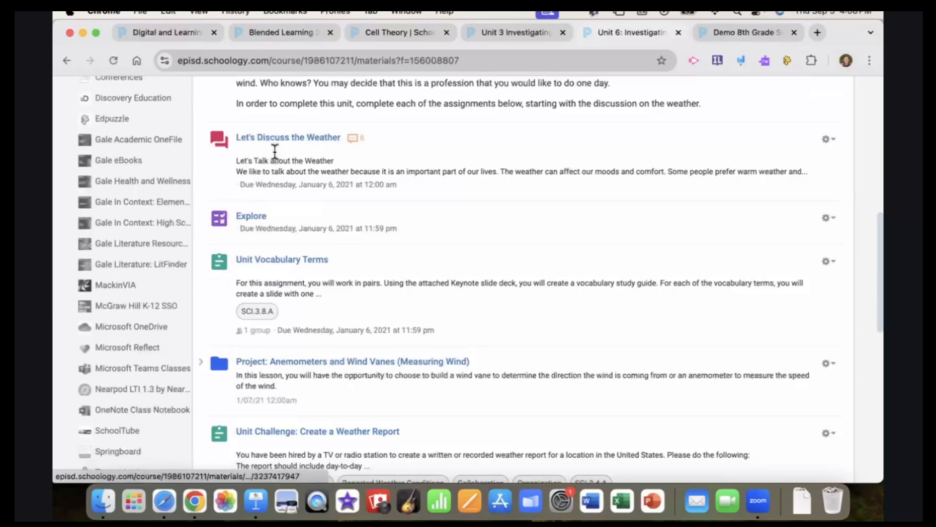
Preview the Explore assessment as a student, starting a new attempt and viewing the video page and question 2
click(252, 218)
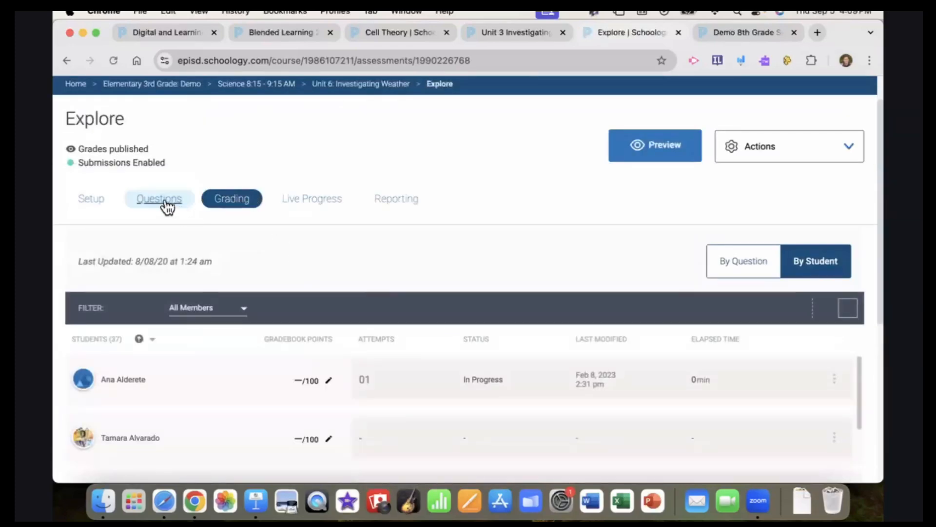
click(661, 151)
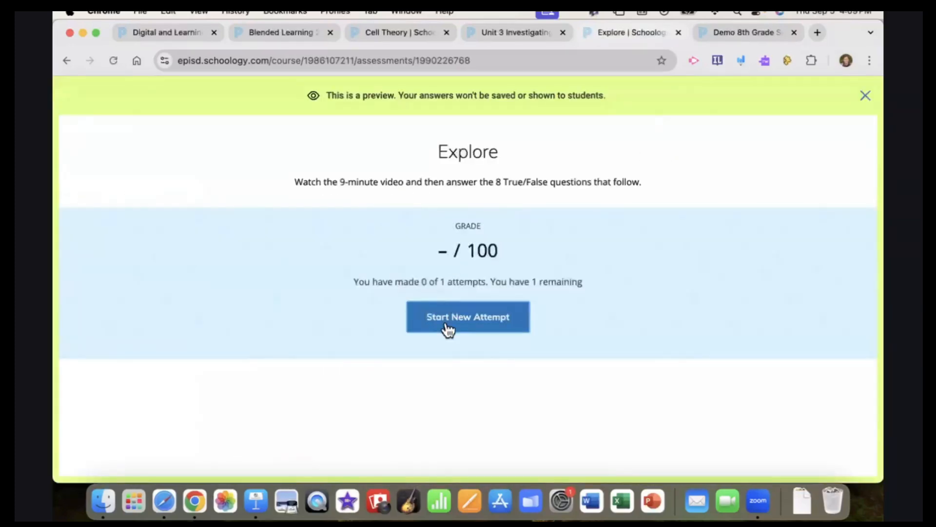
click(446, 321)
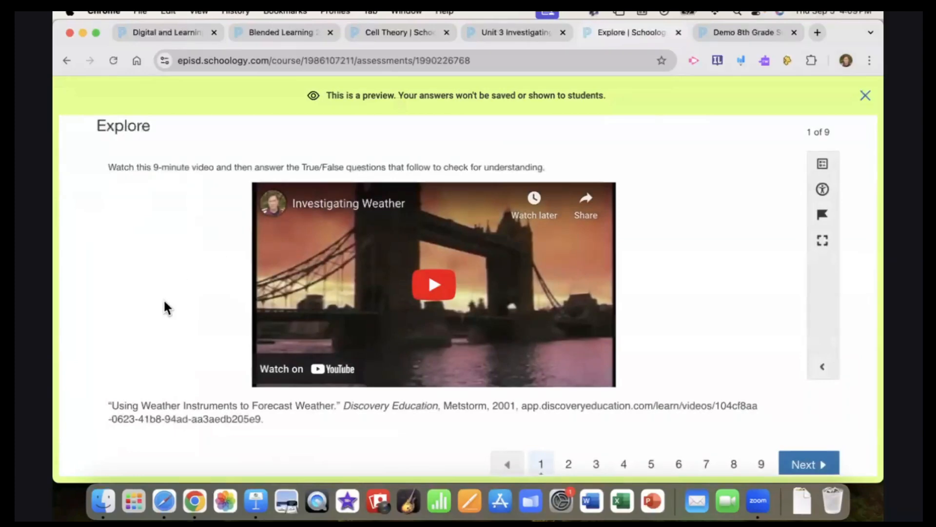
scroll(165, 301, down, 2)
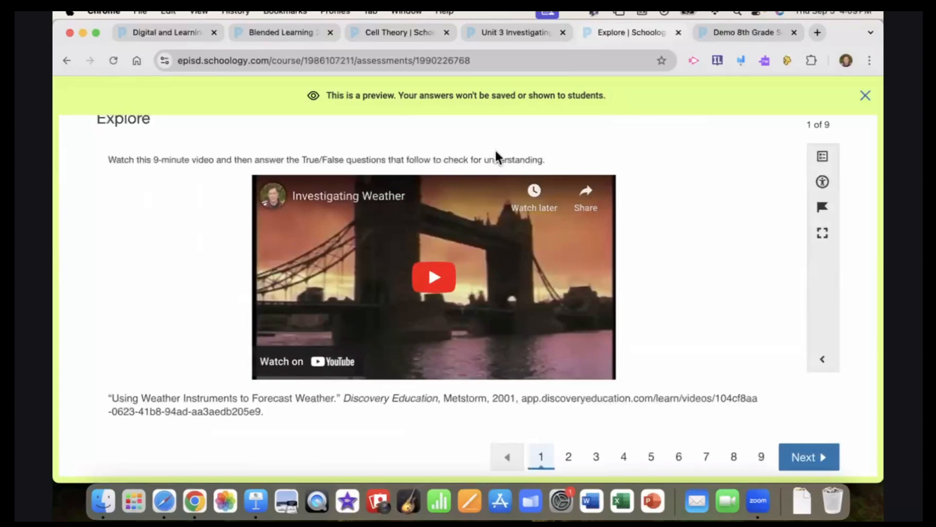
click(568, 460)
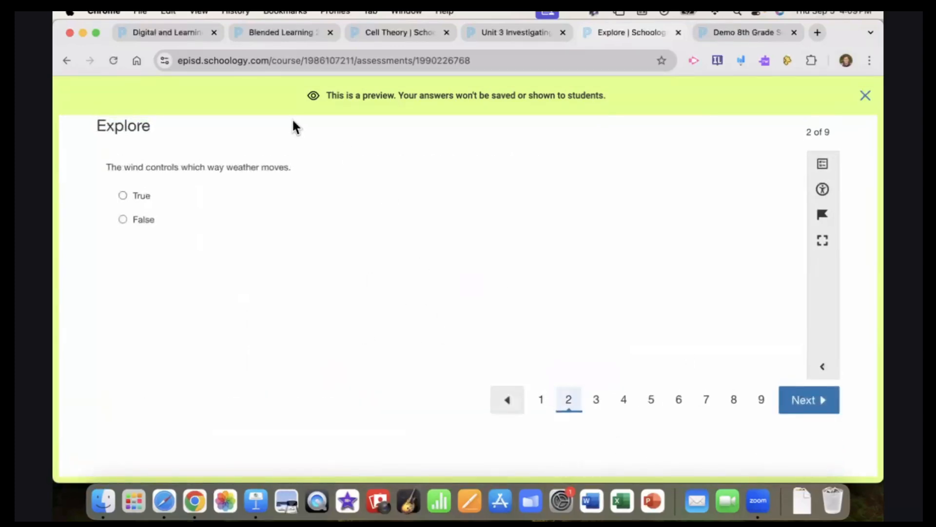
Return to the Unit 6: Investigating Weather folder and examine its project, unit challenge, teacher meeting, assessment and unpublished items
click(65, 58)
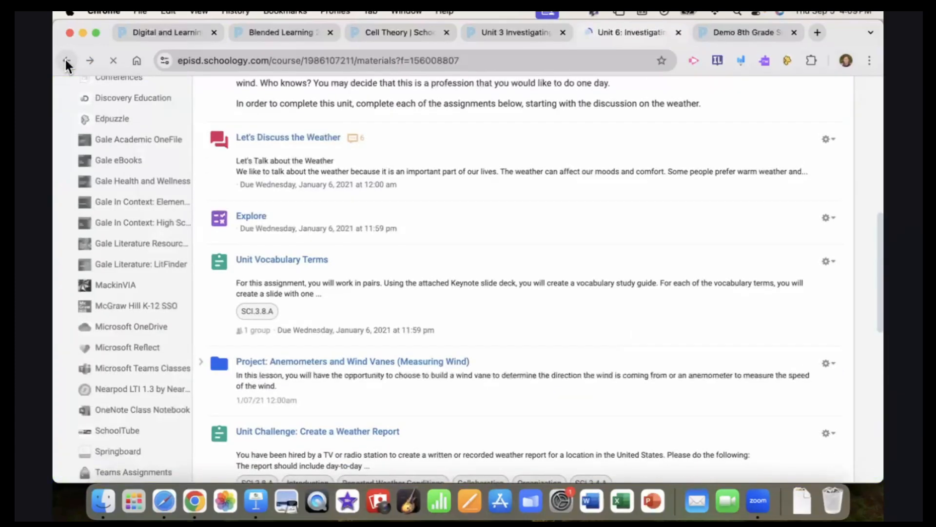
scroll(314, 272, down, 3)
scroll(312, 265, down, 1)
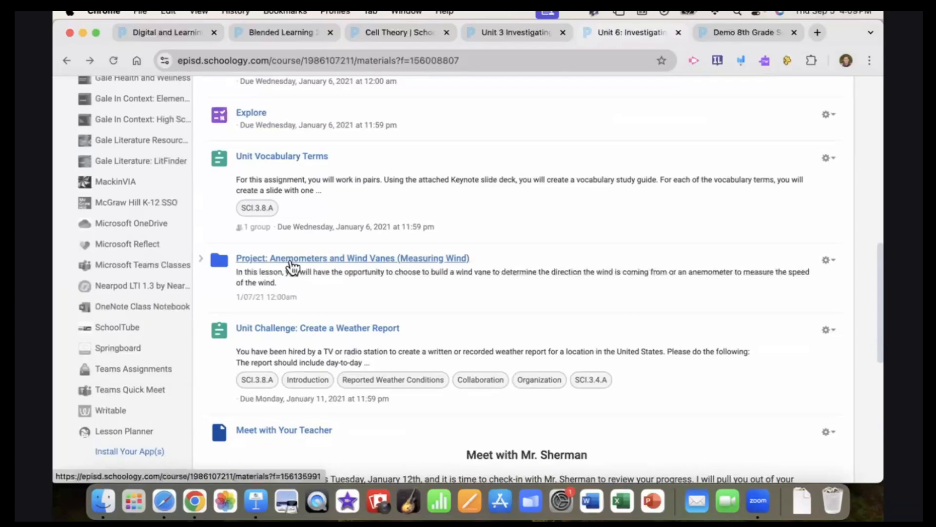
scroll(431, 302, down, 4)
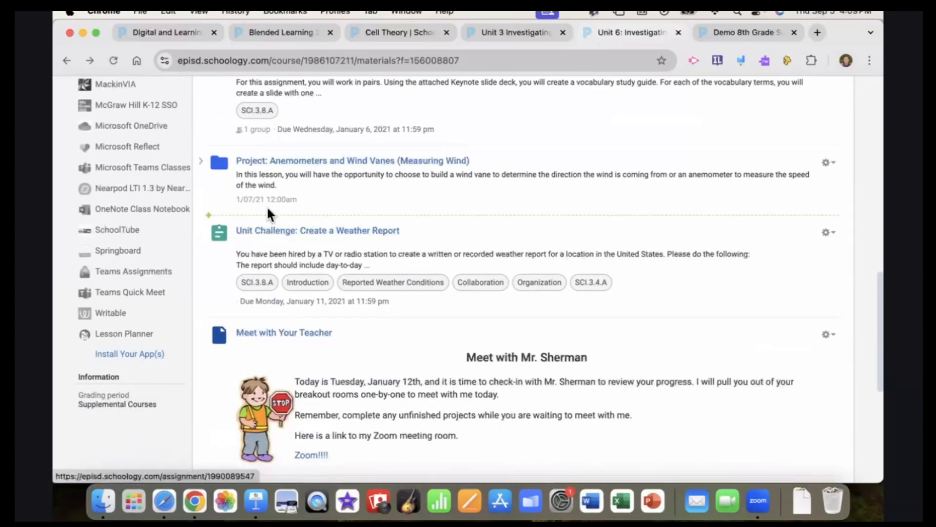
scroll(322, 361, down, 5)
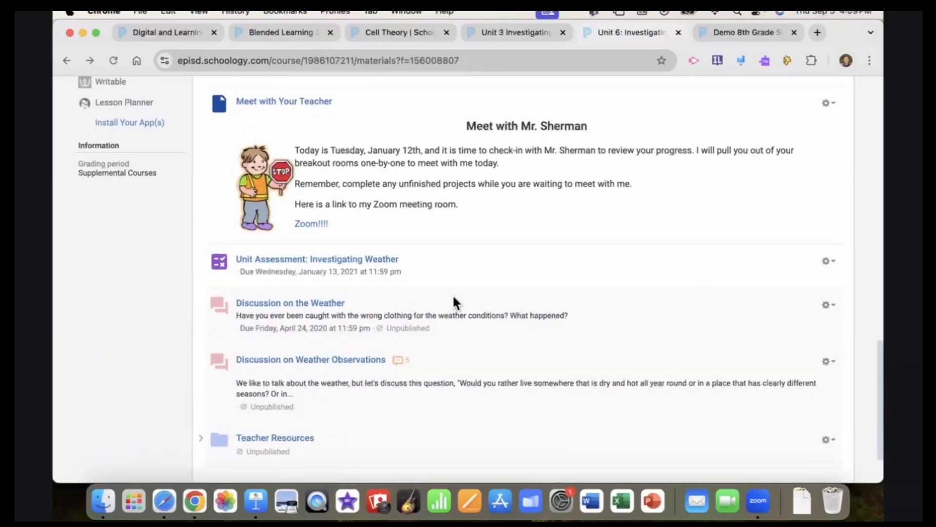
scroll(470, 295, up, 15)
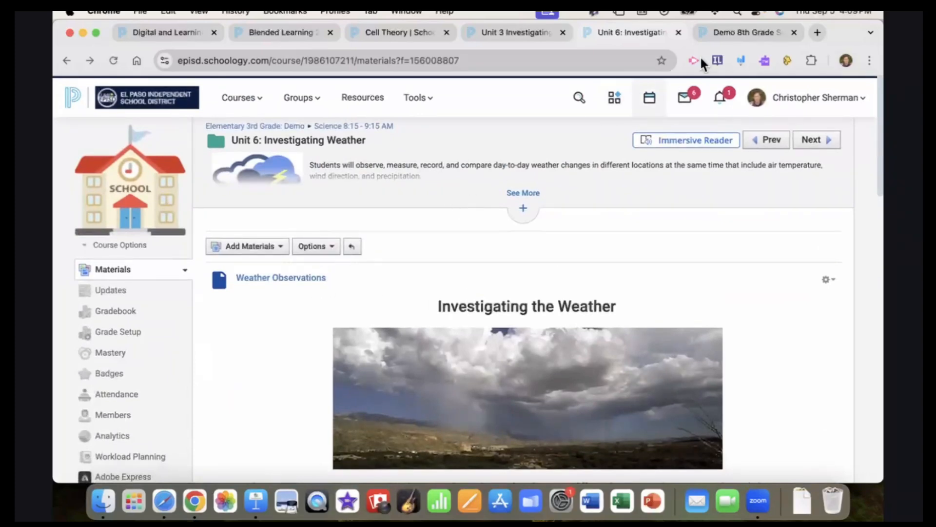
Switch to the Demo 8th Grade Social Studies course and examine its welcome page, color legend and dated unit folders
click(721, 33)
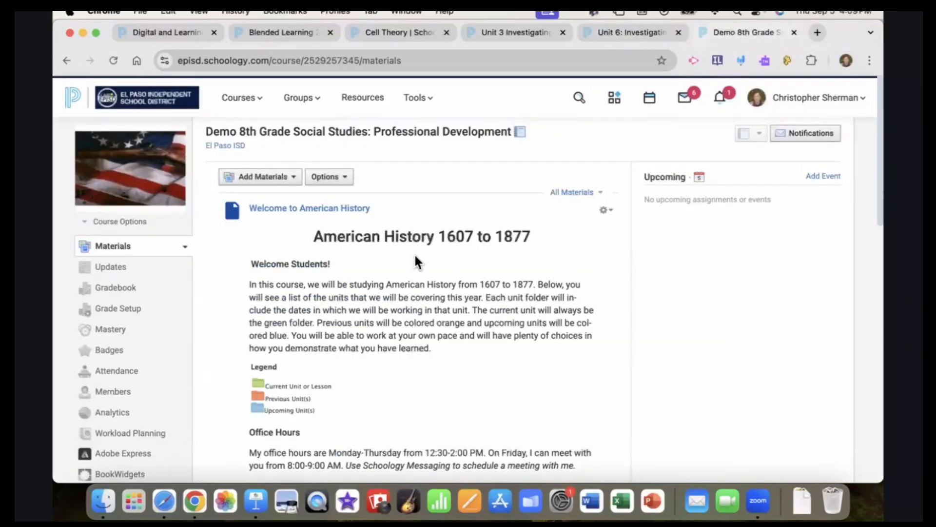
scroll(414, 254, down, 3)
scroll(414, 253, up, 3)
scroll(417, 261, down, 3)
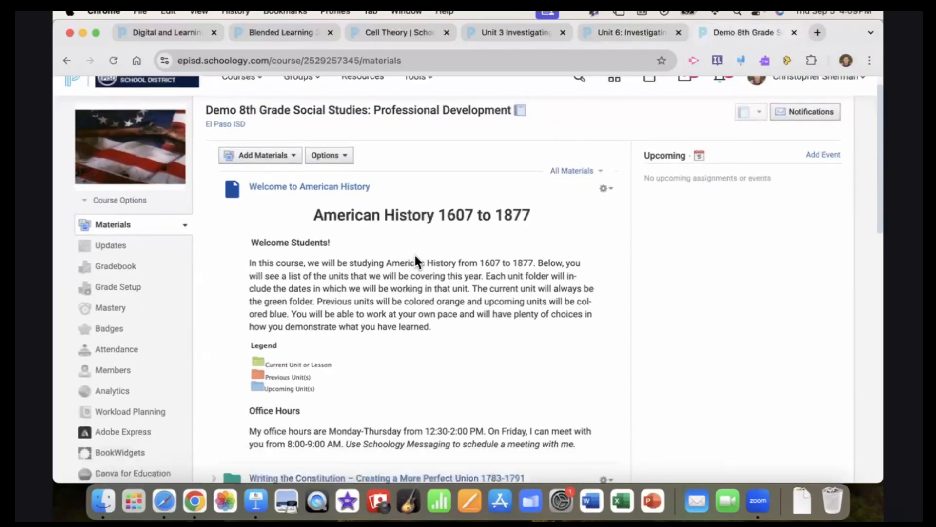
scroll(416, 259, down, 10)
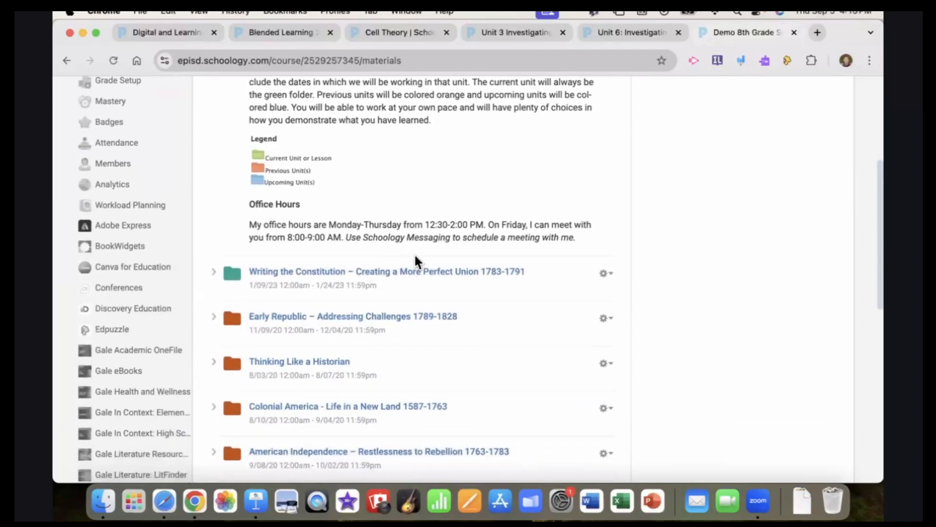
scroll(415, 255, down, 1)
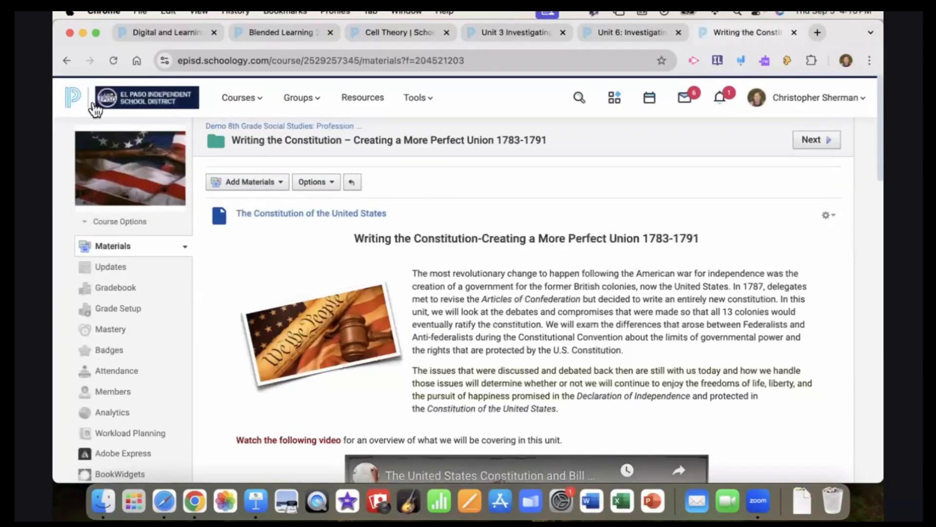
Return to the course materials list and move the Colonial America folder directly below the Writing the Constitution folder
click(67, 61)
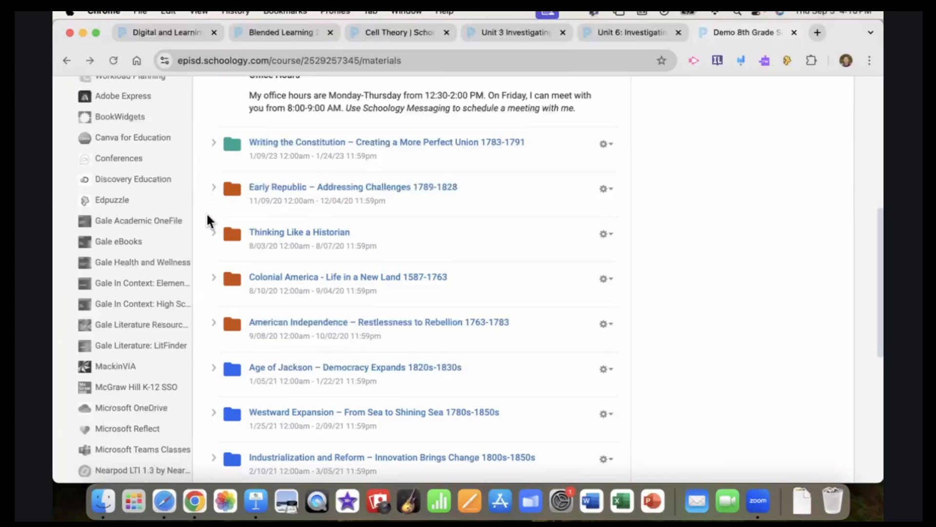
drag(211, 287, 213, 150)
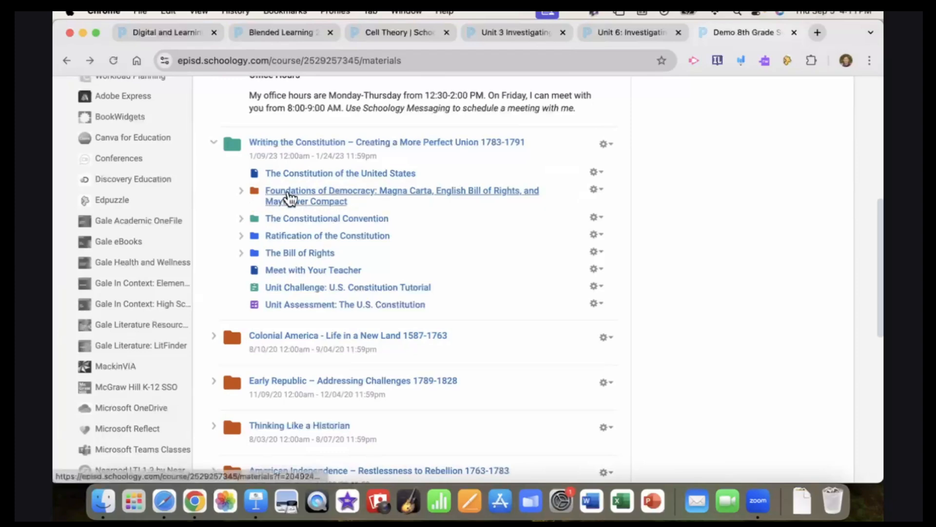
Move the Foundations of Democracy folder out above the Writing the Constitution unit, and move it back down toward the Unit Assessment
drag(265, 218, 227, 136)
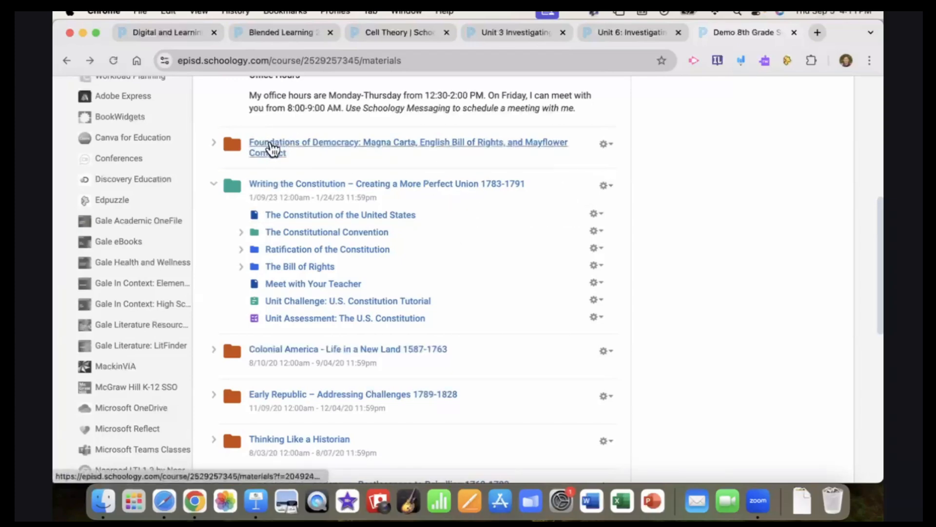
drag(272, 148, 244, 313)
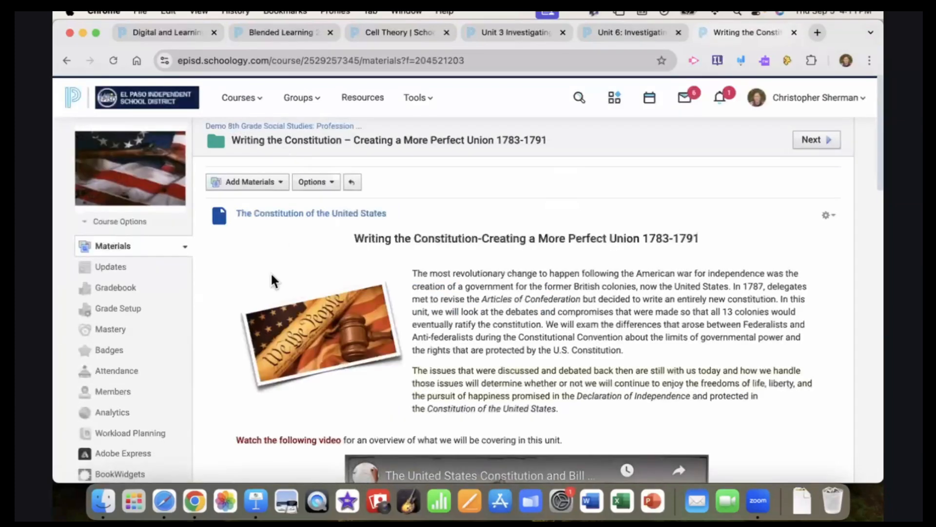
Open the Writing the Constitution folder and examine the introduction text and overview video on its Constitution of the United States page
scroll(271, 272, down, 3)
scroll(271, 274, down, 5)
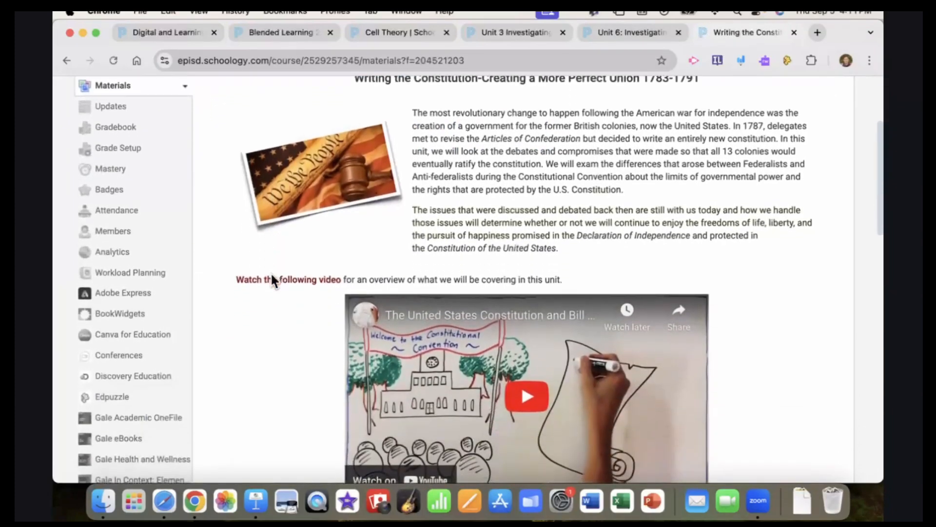
scroll(272, 276, up, 5)
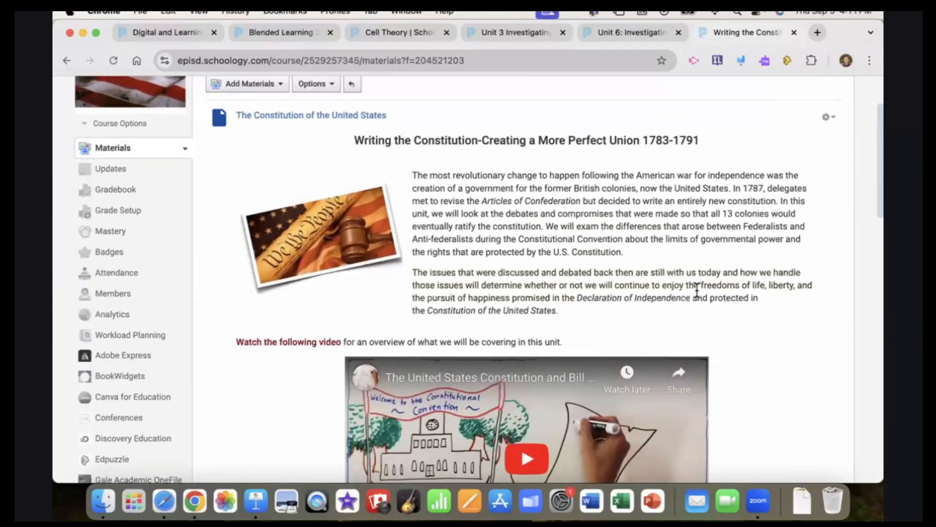
scroll(450, 253, down, 6)
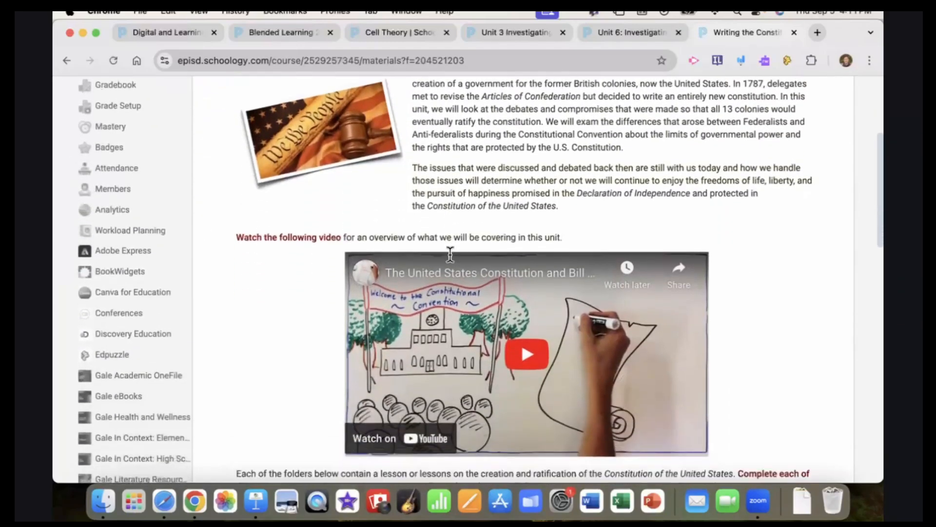
scroll(450, 253, up, 10)
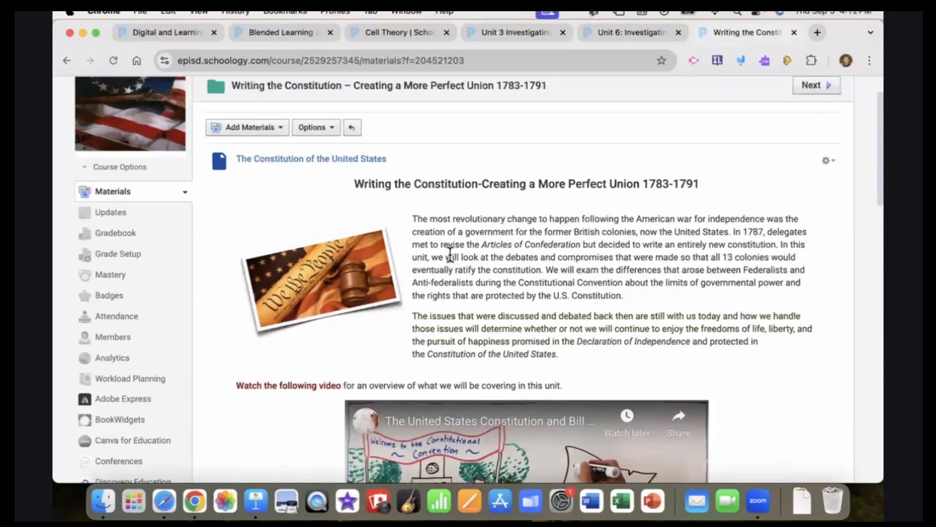
scroll(450, 253, down, 4)
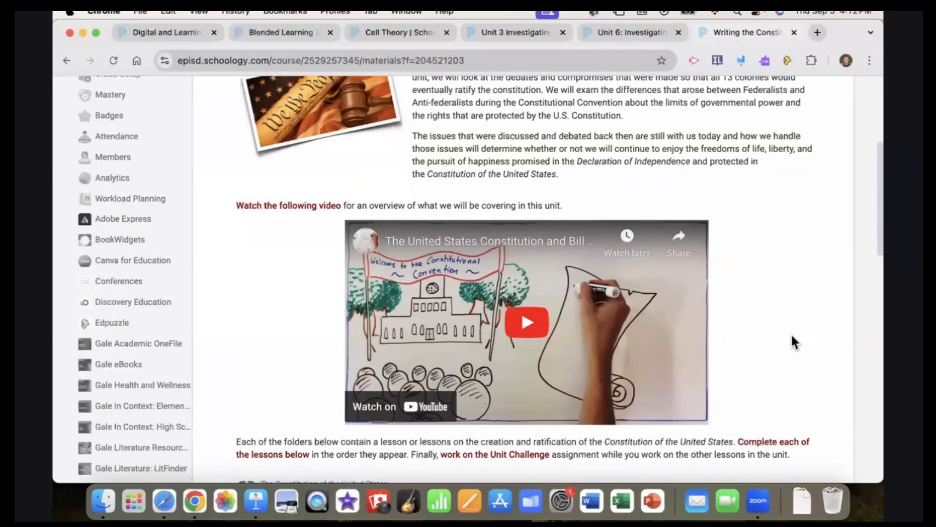
Examine the lesson instructions, the illustrated, dated lesson subfolders and the Meet with Your Teacher page in the Writing the Constitution folder
scroll(792, 336, down, 3)
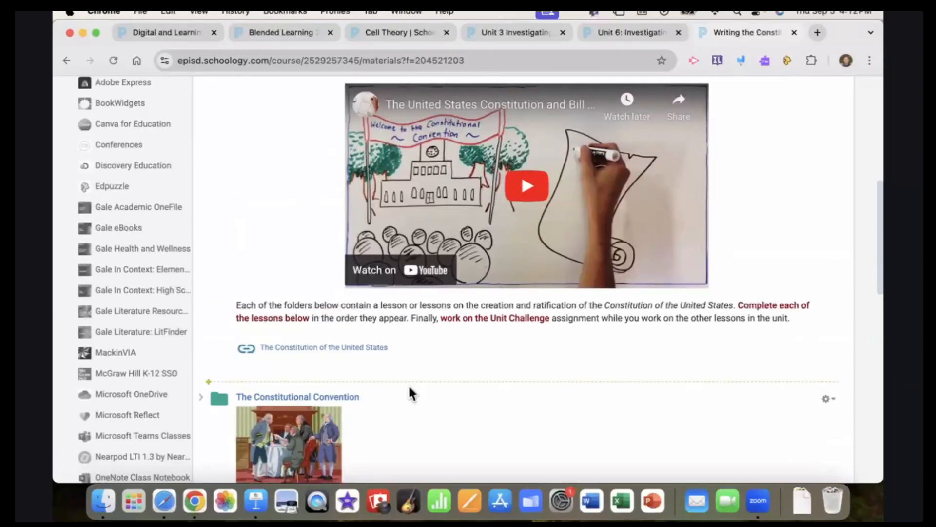
scroll(414, 414, down, 4)
scroll(415, 414, down, 4)
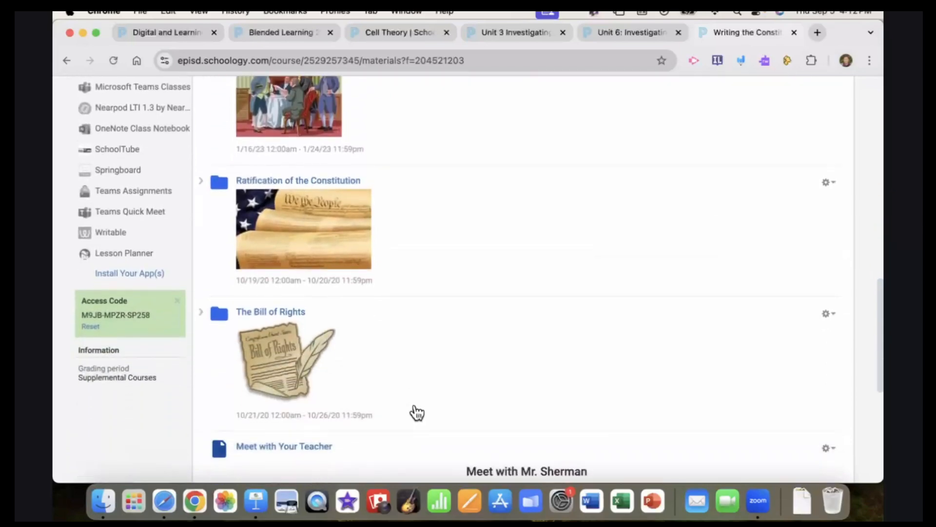
scroll(414, 411, up, 3)
scroll(415, 406, up, 3)
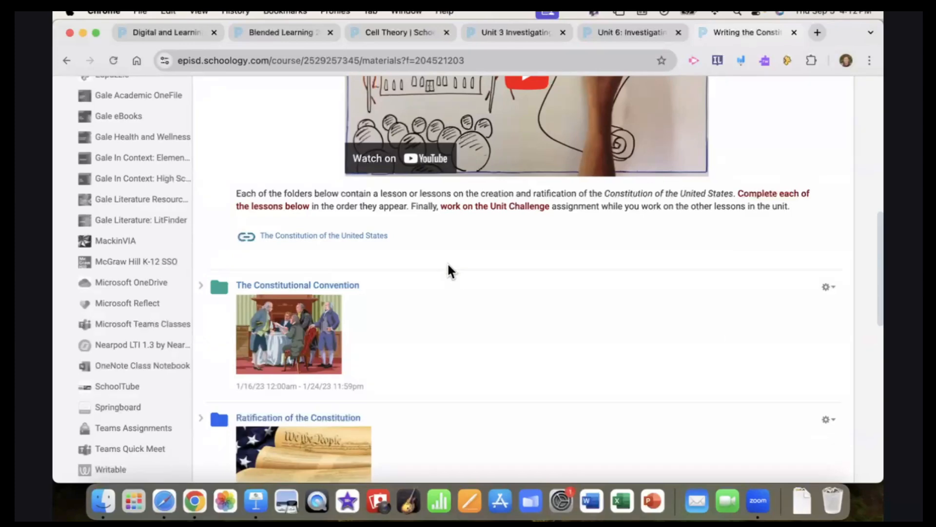
scroll(448, 265, down, 5)
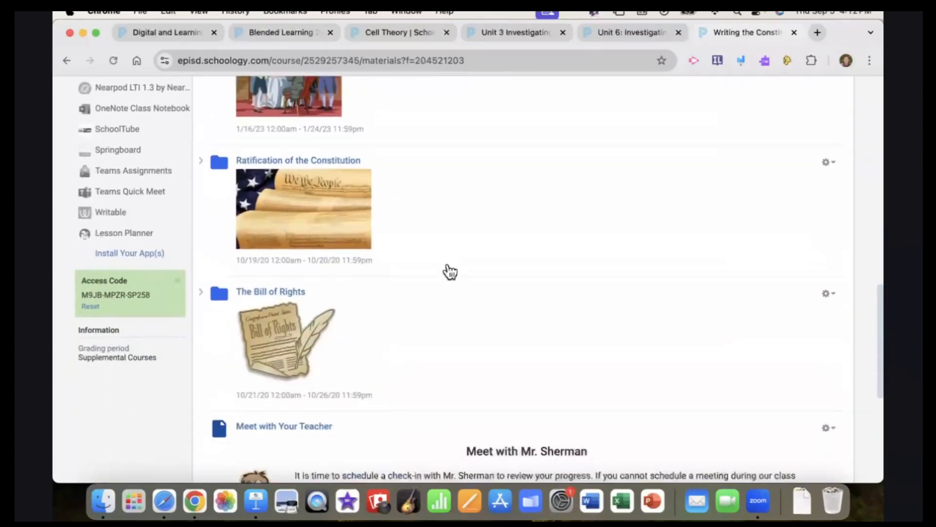
scroll(450, 271, down, 1)
scroll(450, 272, up, 6)
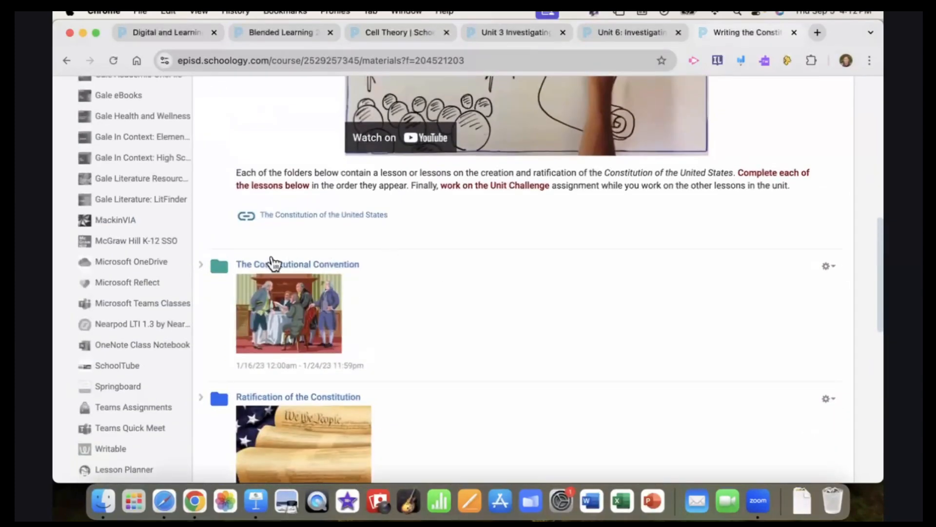
scroll(412, 354, down, 3)
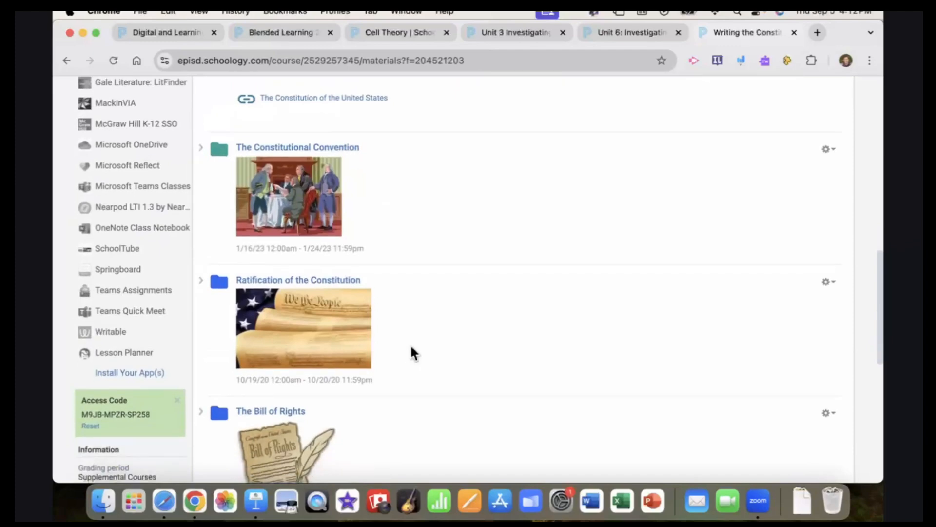
scroll(412, 354, down, 4)
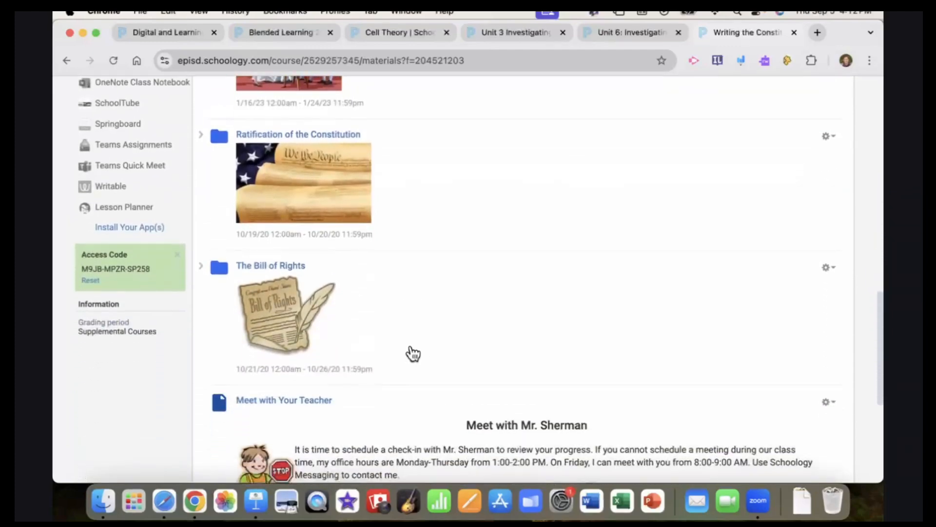
scroll(412, 353, down, 6)
scroll(413, 353, up, 12)
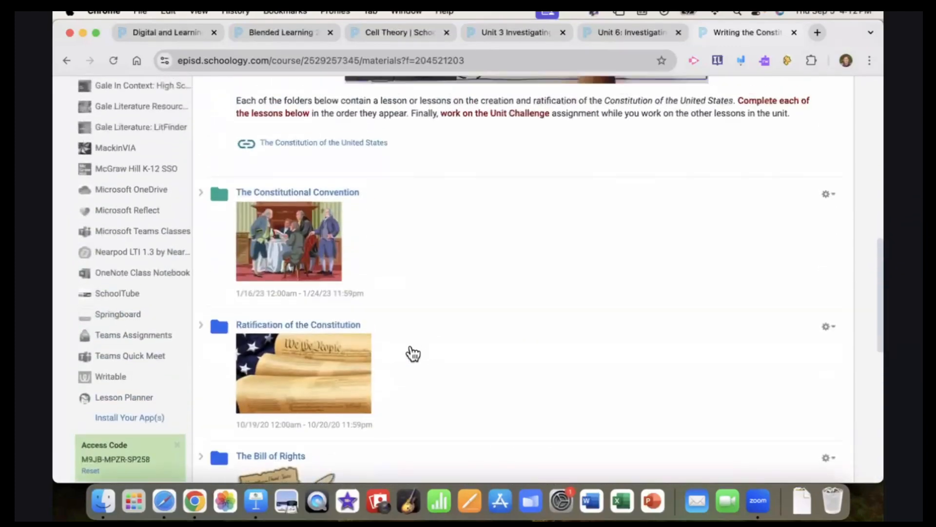
Open The Constitutional Convention lesson folder from the Writing the Constitution unit and read its Steps to Success page
scroll(411, 344, down, 3)
scroll(411, 344, up, 7)
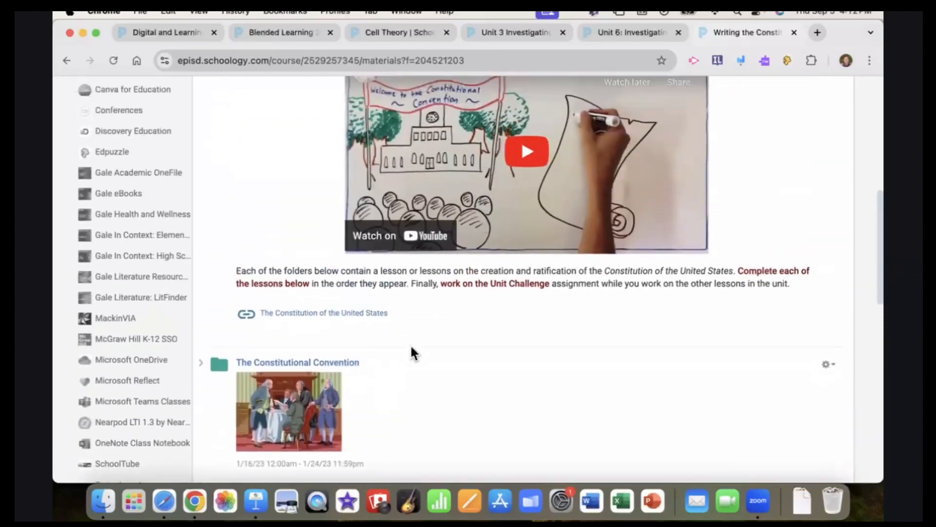
scroll(410, 345, down, 1)
scroll(412, 348, down, 3)
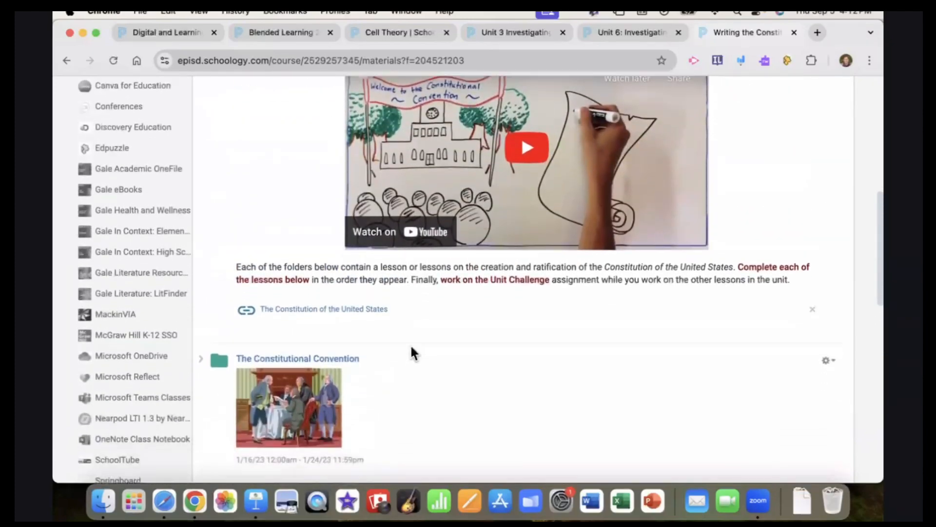
scroll(411, 347, up, 2)
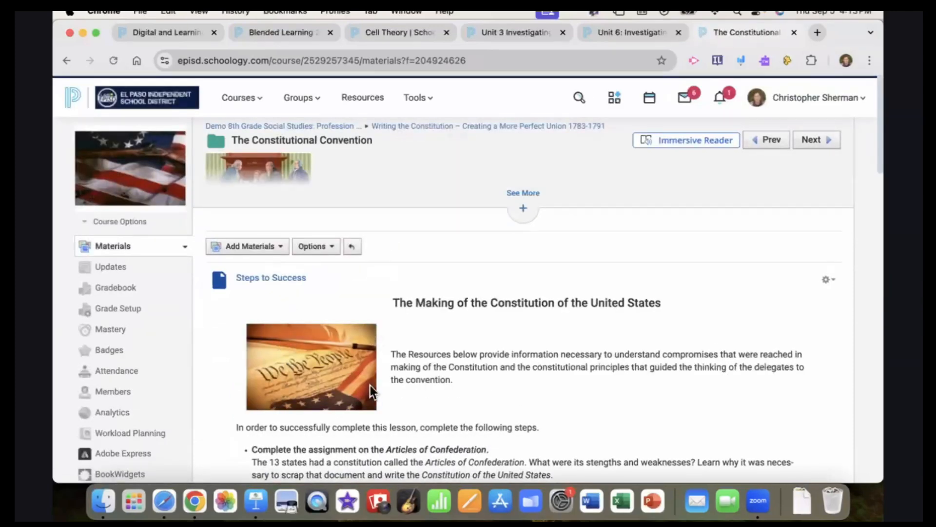
scroll(408, 376, down, 5)
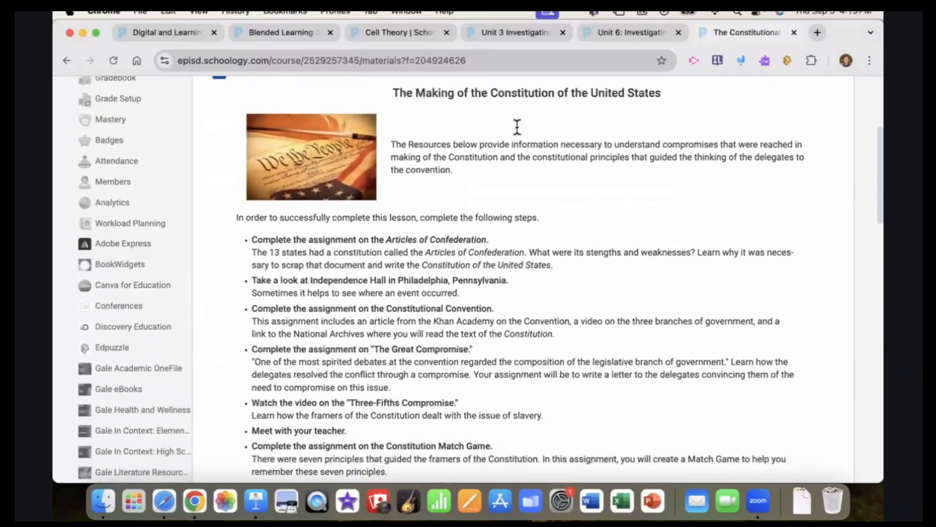
scroll(506, 354, down, 1)
scroll(507, 354, down, 6)
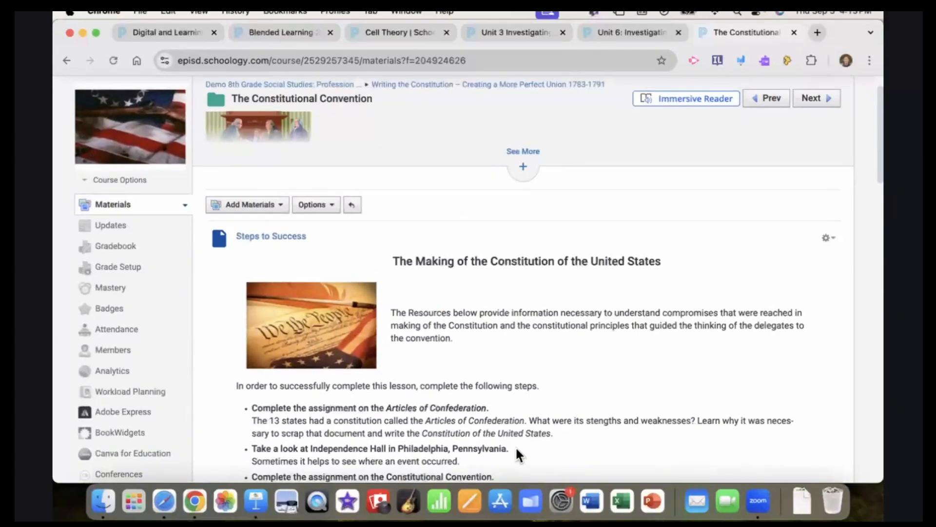
Examine the lesson's assignments, Independence Hall album, Three-Fifths Compromise video page, Stop for Teacher Conference page, match game and test
scroll(516, 446, down, 10)
scroll(516, 446, down, 2)
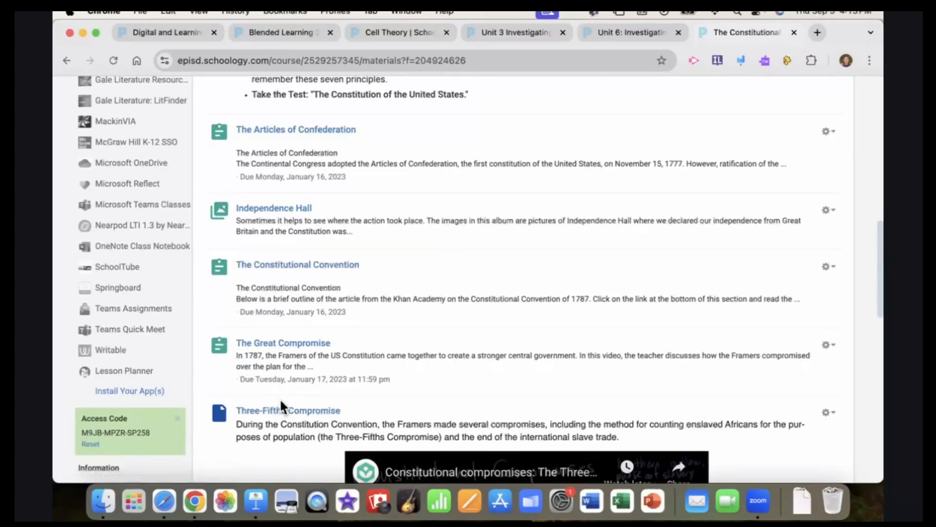
scroll(300, 400, down, 5)
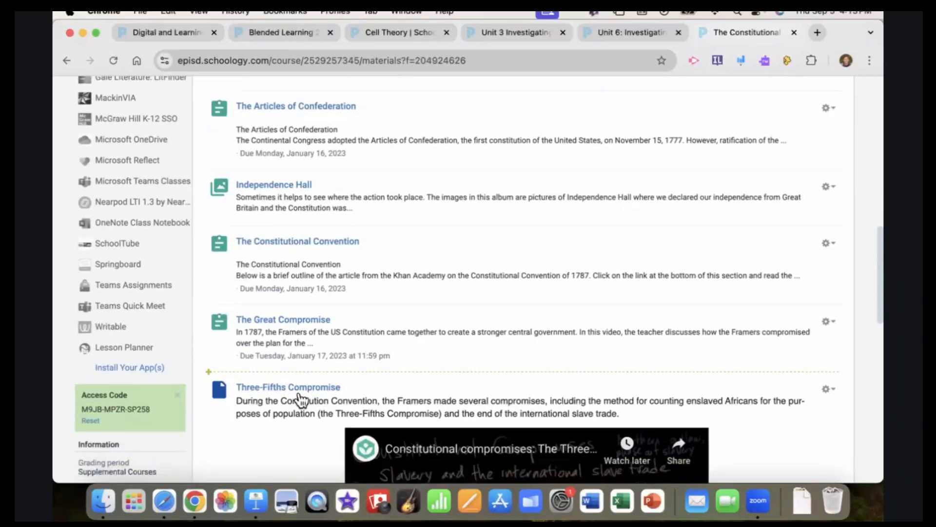
scroll(302, 400, down, 2)
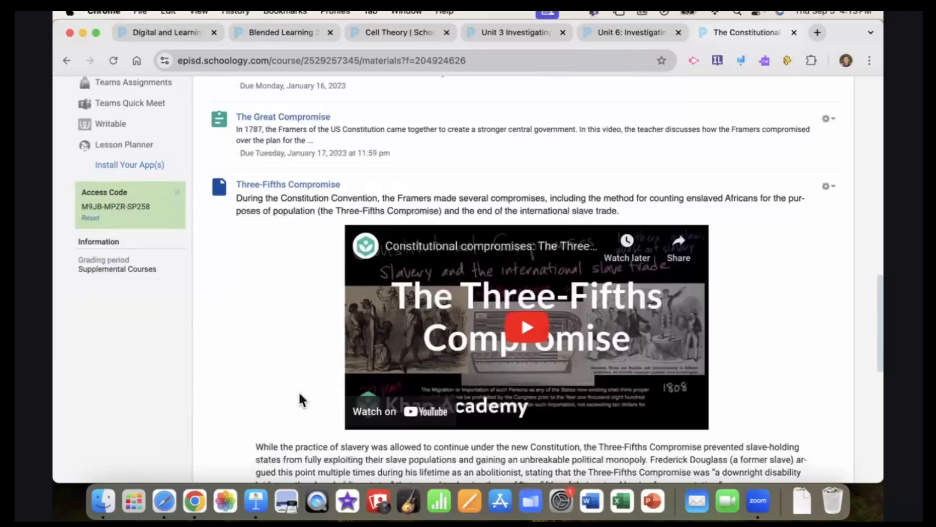
scroll(300, 394, down, 2)
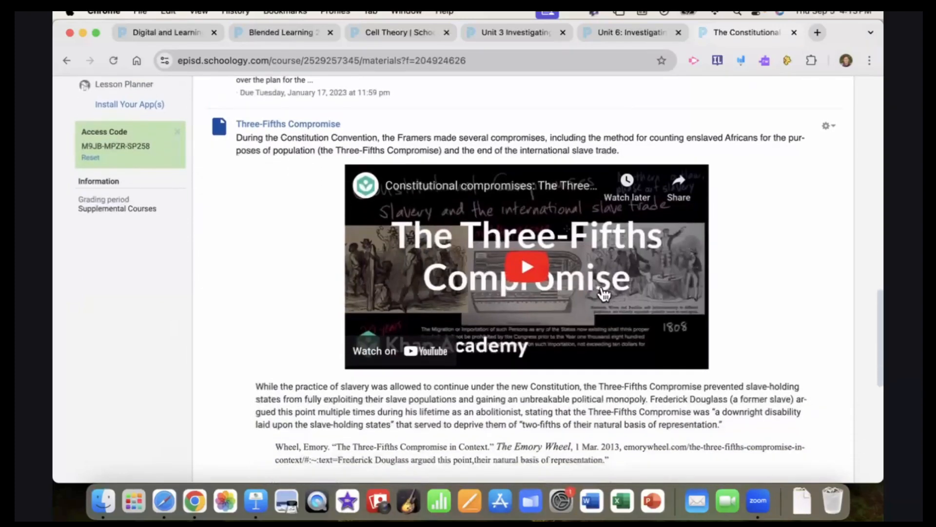
scroll(250, 318, down, 8)
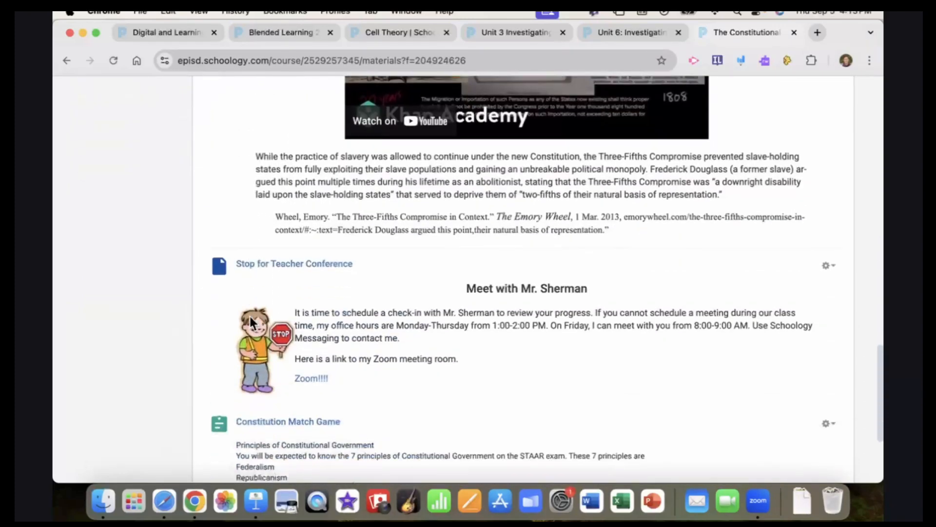
scroll(250, 322, down, 2)
scroll(250, 322, up, 10)
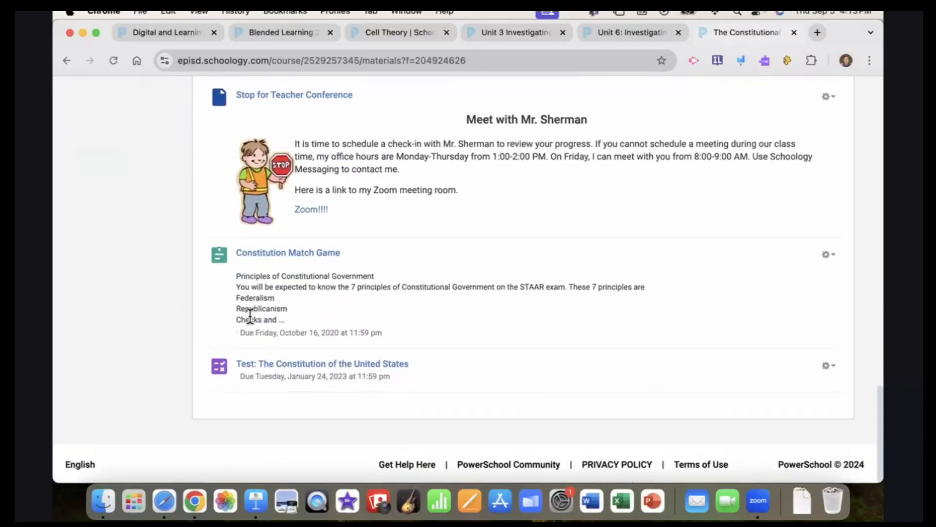
scroll(250, 318, up, 12)
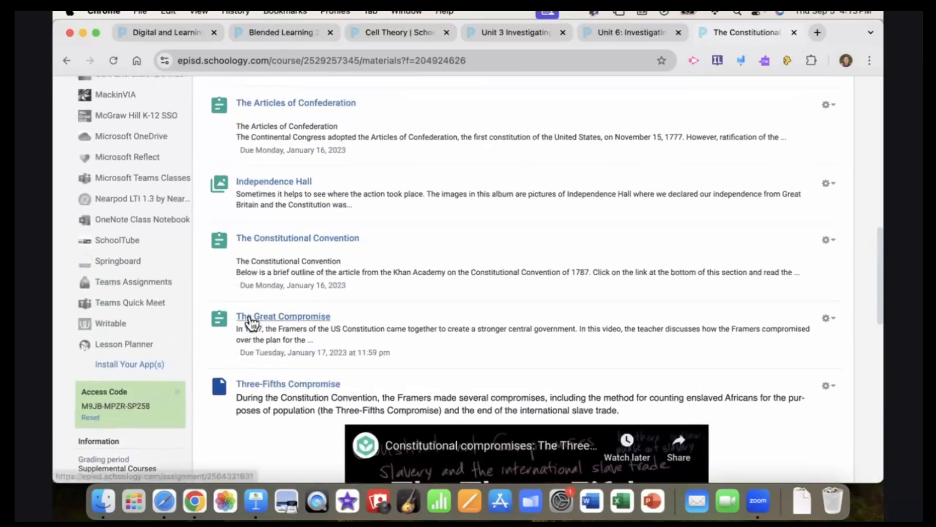
scroll(250, 322, up, 5)
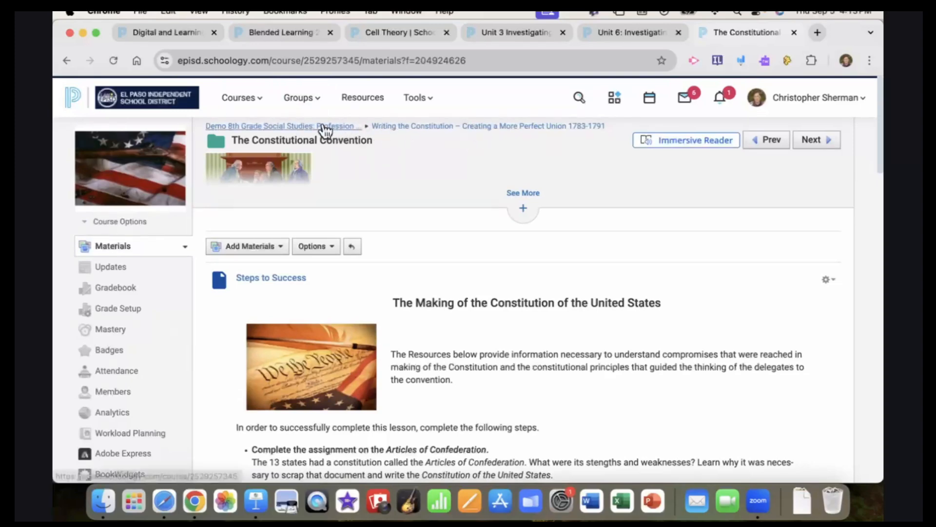
Return to the course's main materials list and expand the Writing the Constitution folder and its Constitutional Convention subfolder to view their contents
click(399, 127)
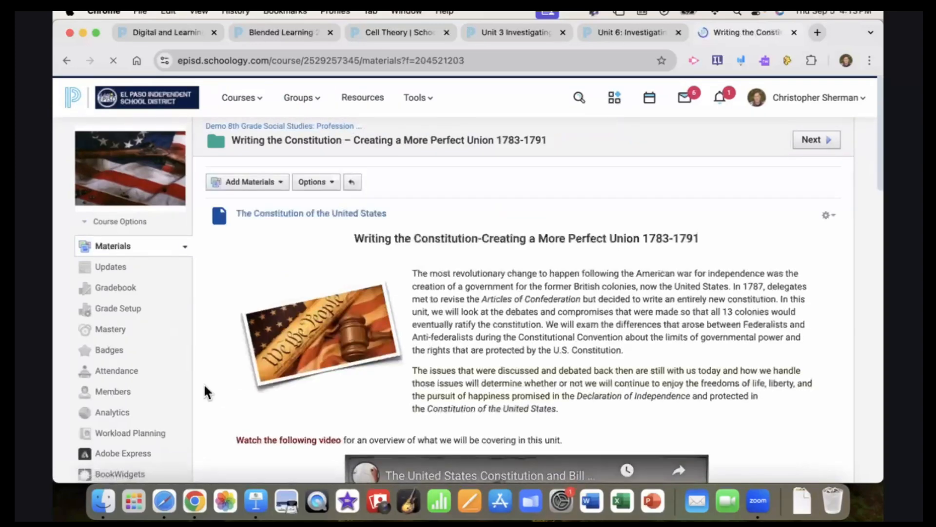
click(295, 128)
scroll(209, 361, down, 5)
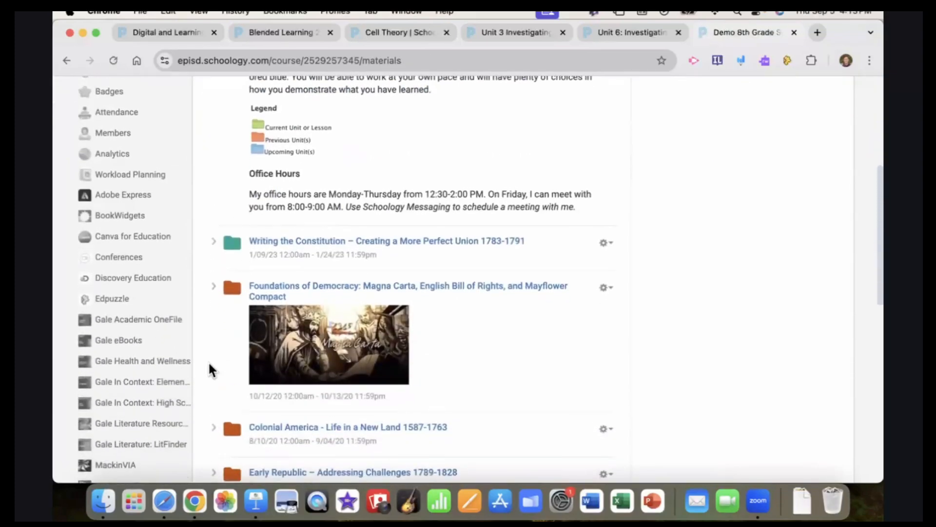
click(214, 240)
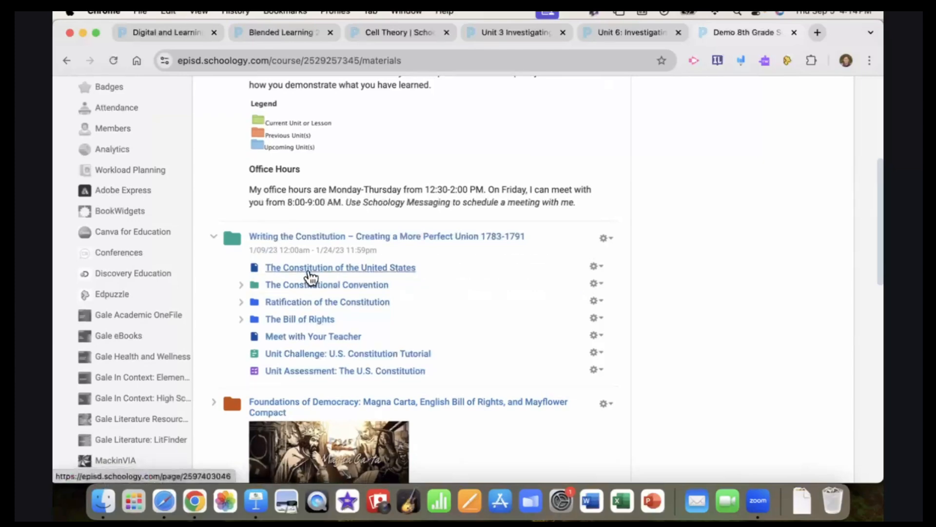
scroll(311, 277, down, 2)
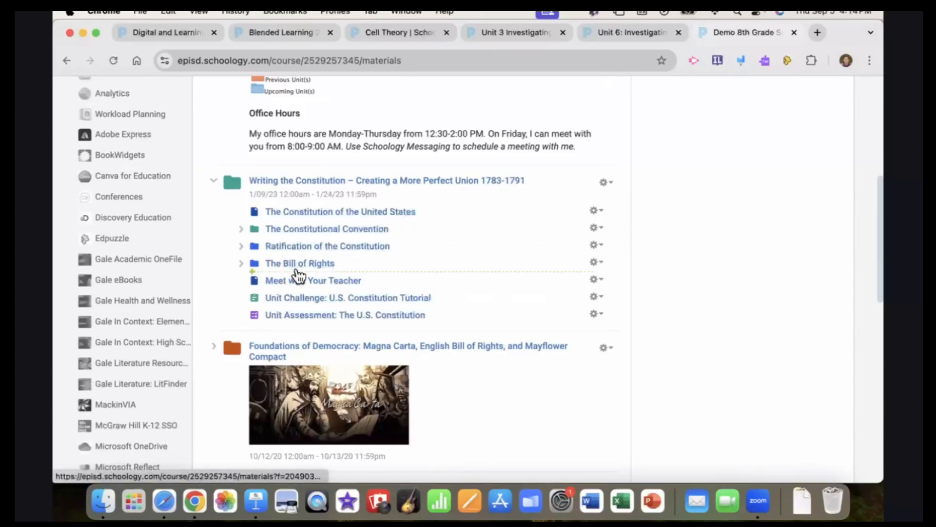
mouse_move(303, 235)
mouse_down()
mouse_move(302, 282)
mouse_move(307, 241)
mouse_up()
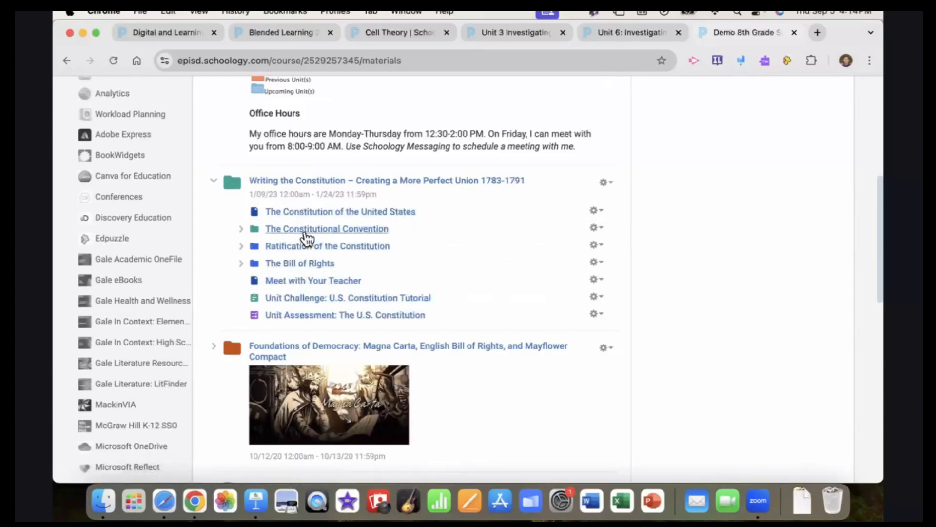
click(242, 230)
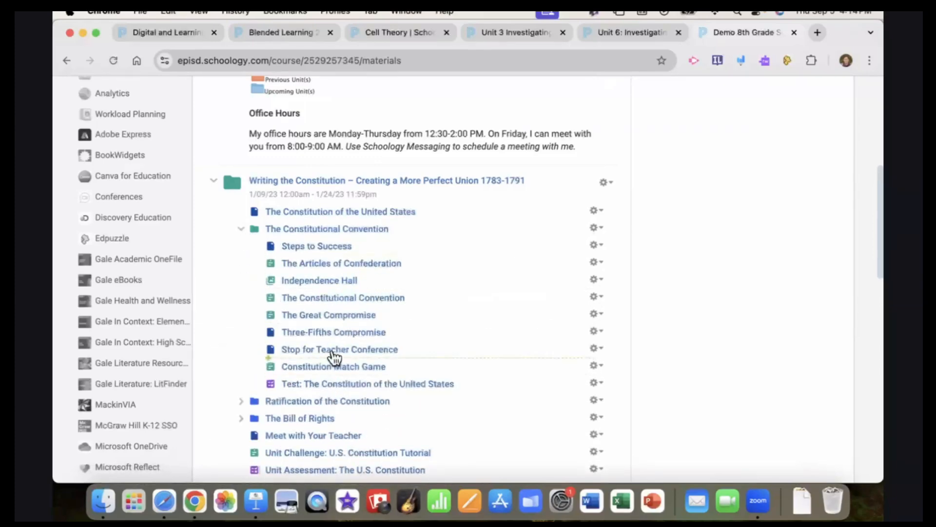
drag(331, 280, 491, 345)
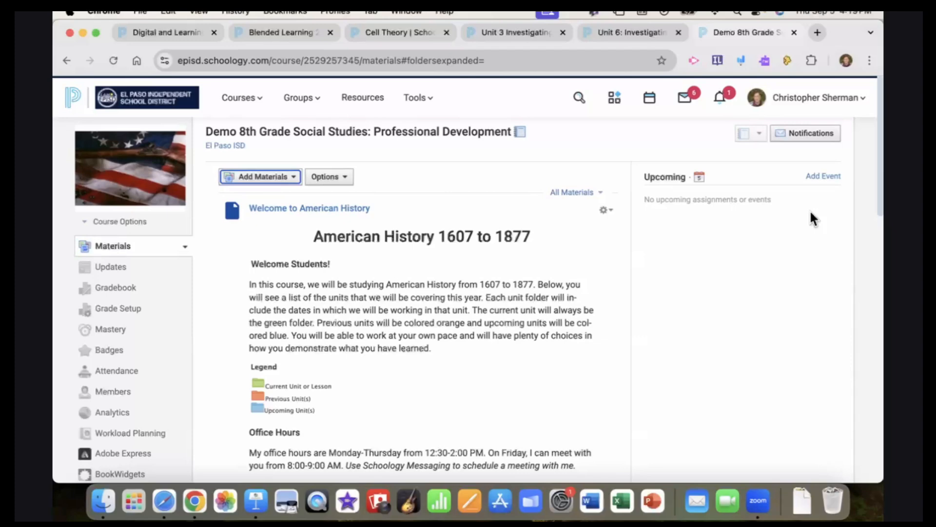
Start a new course from the full My Courses list and name it with the owner's possessive first name followed by "Sandbox 111"
click(237, 99)
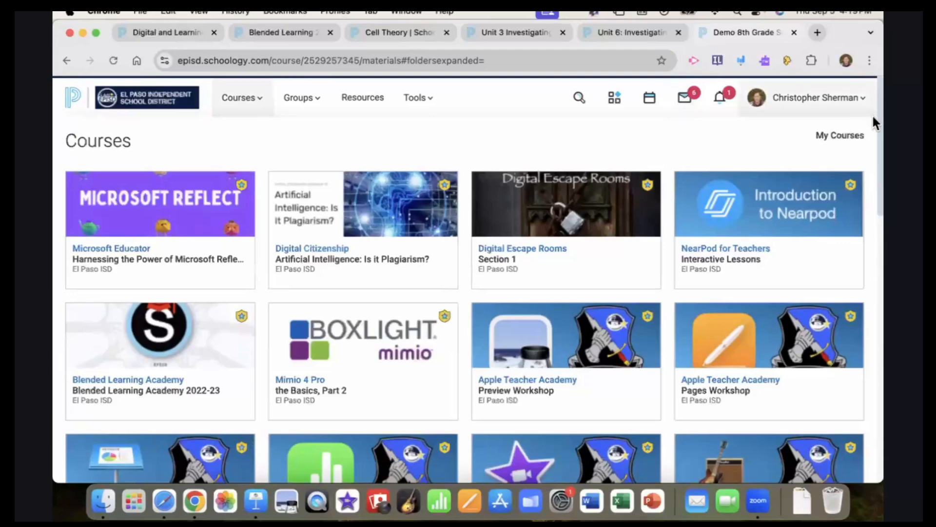
click(836, 139)
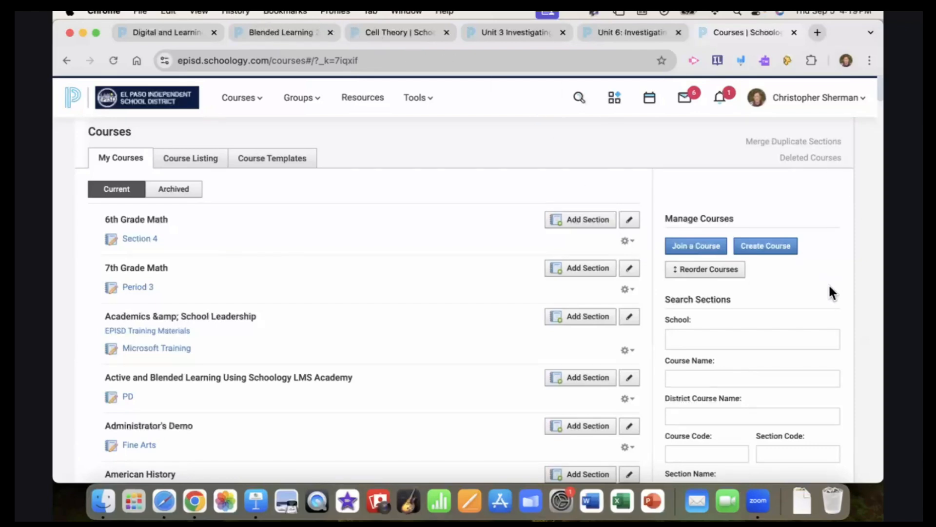
click(762, 248)
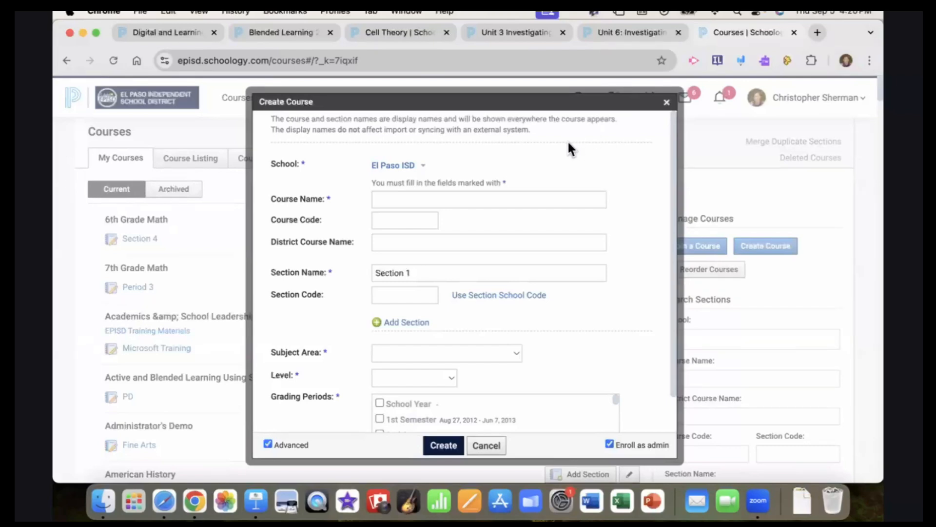
click(392, 202)
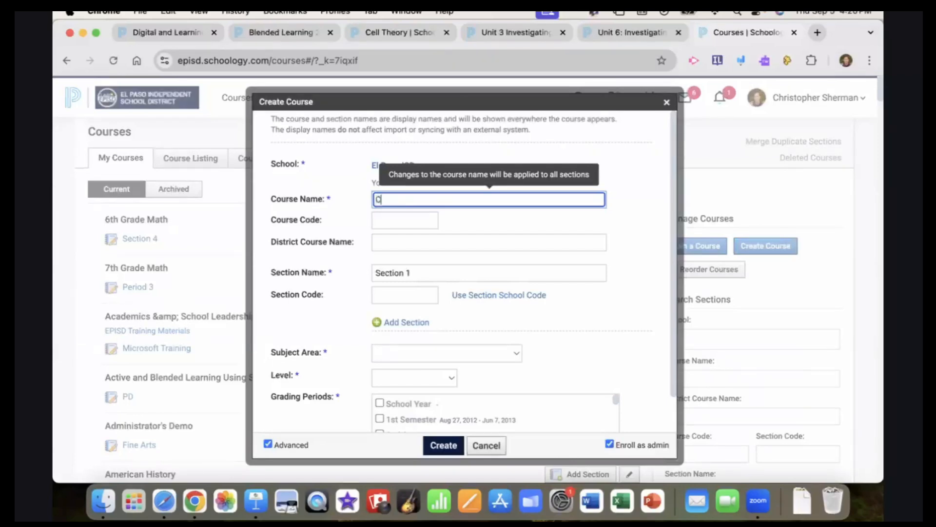
text(Chris)
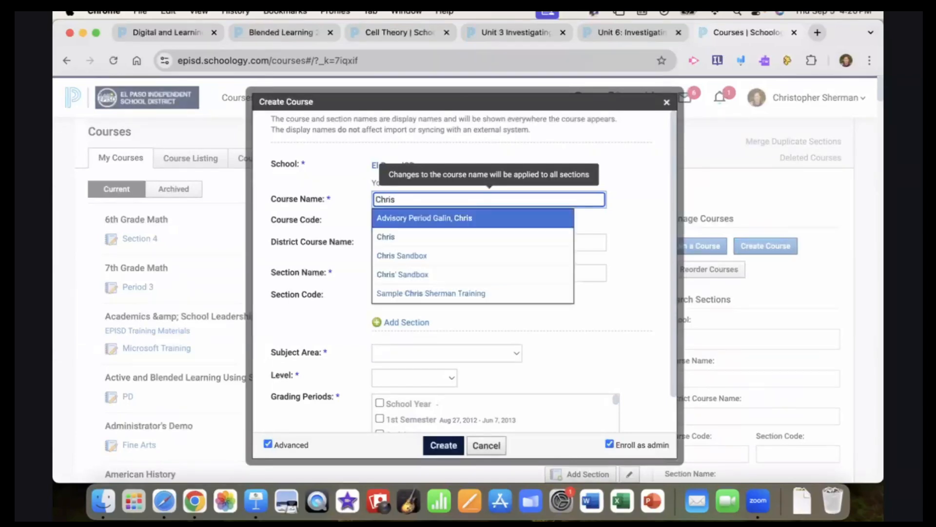
text('s )
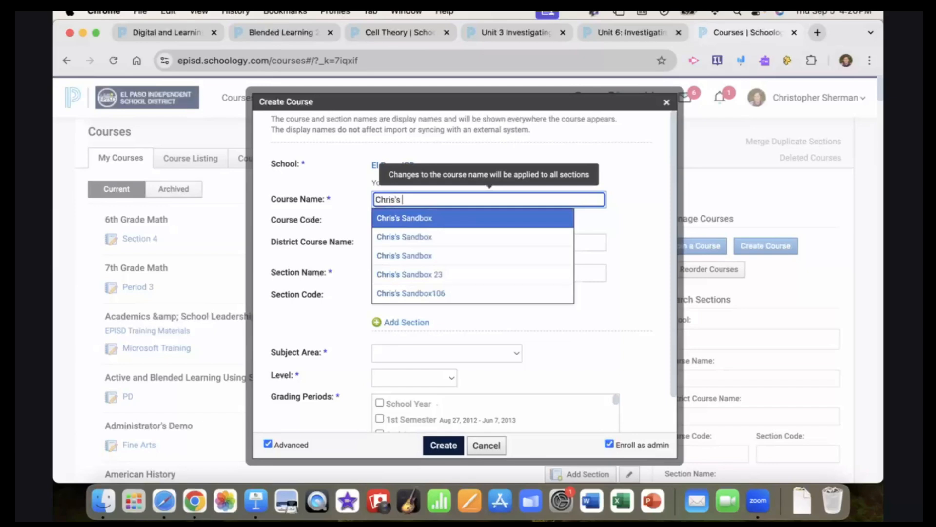
text(Sandbox)
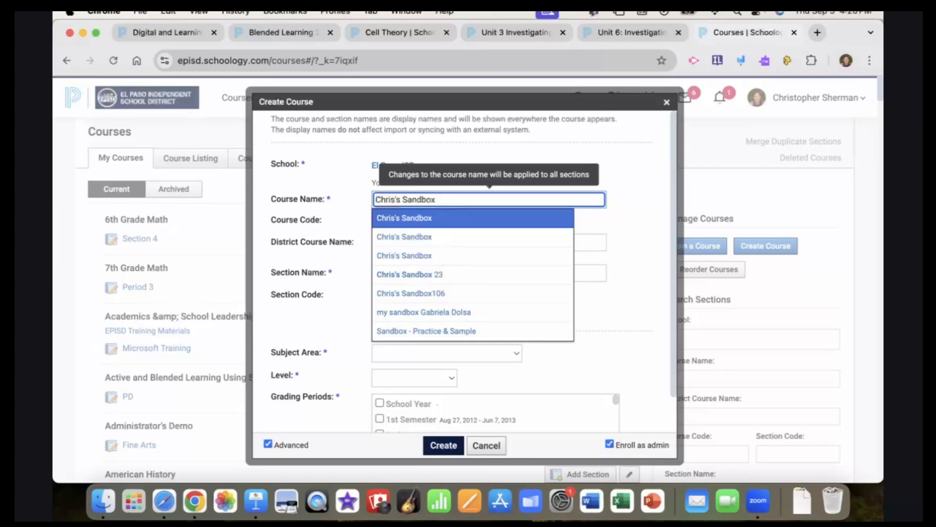
text(111)
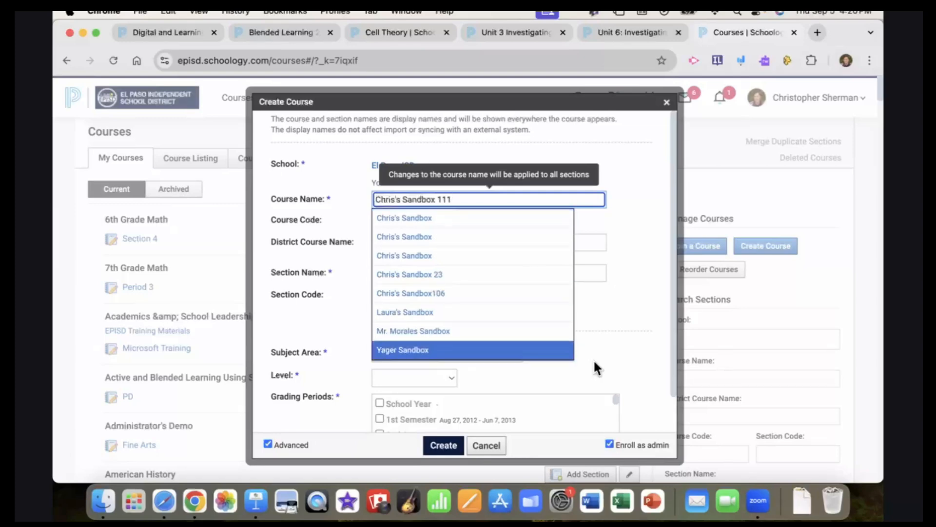
click(658, 260)
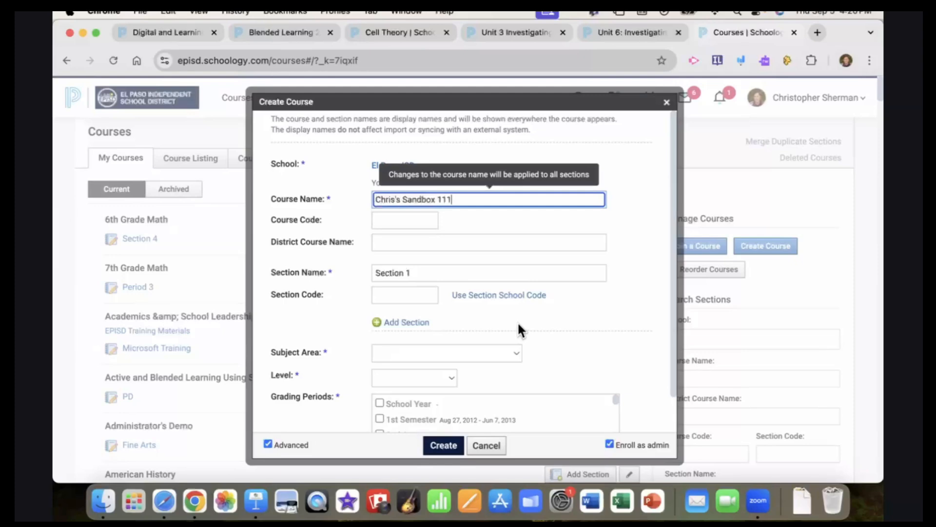
Set the new course's subject area to Other and its level to 1
scroll(518, 322, down, 2)
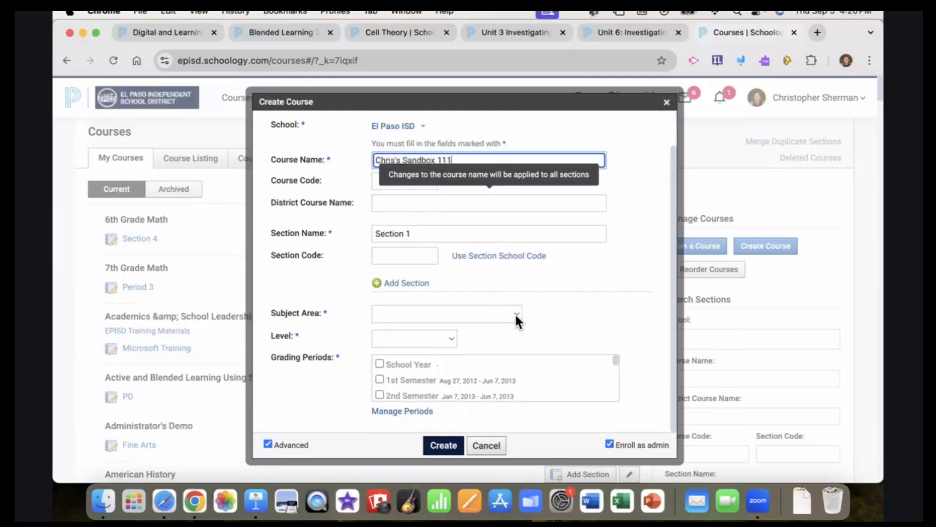
click(514, 312)
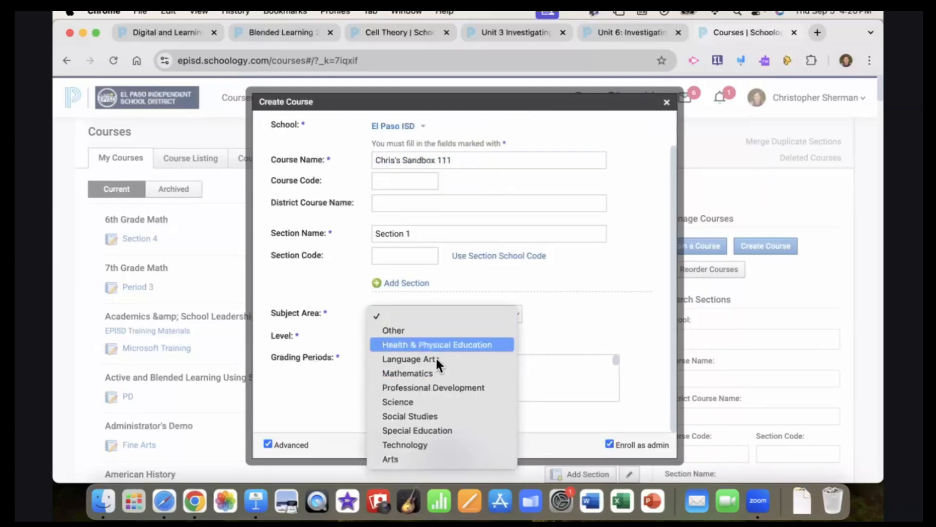
click(392, 330)
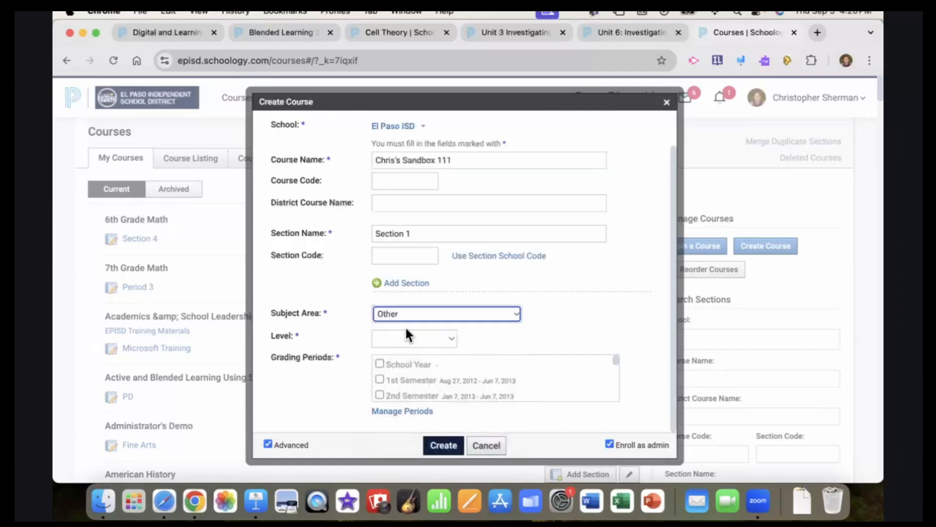
scroll(564, 326, down, 3)
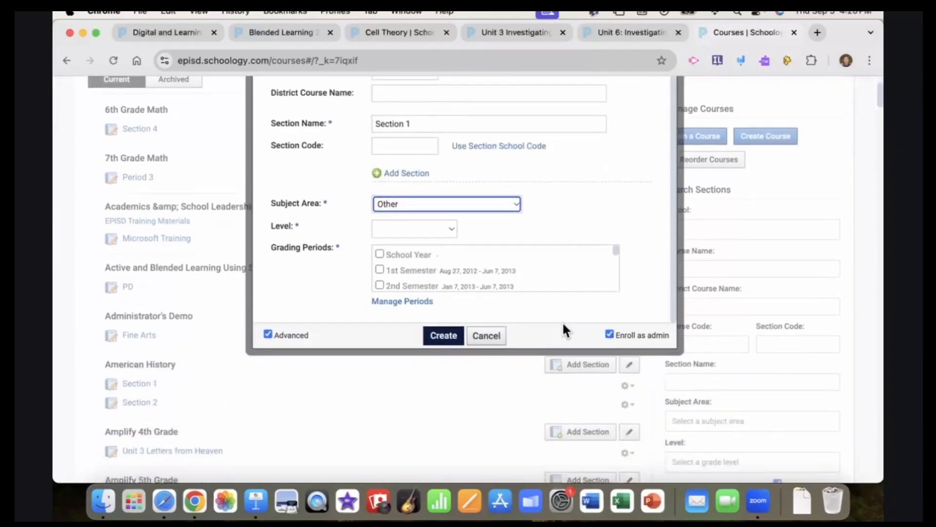
click(448, 230)
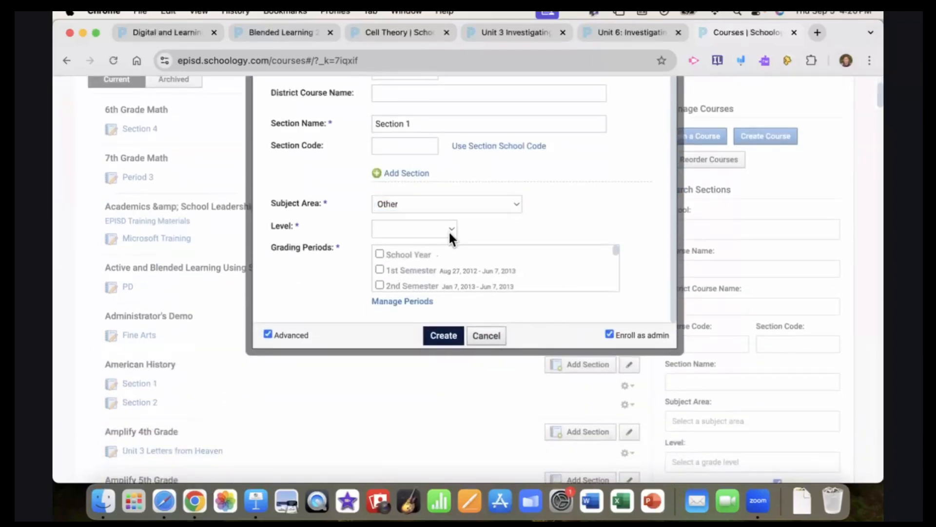
click(396, 302)
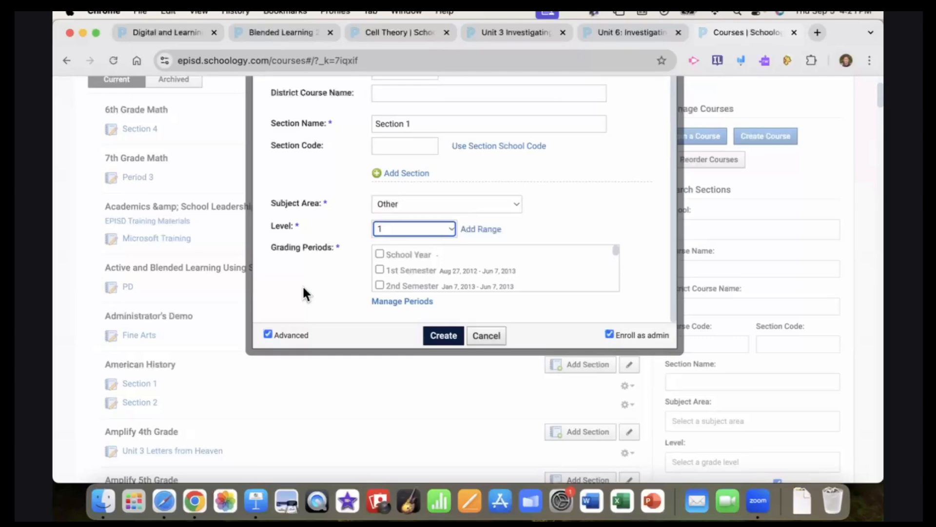
Find the Supplemental Courses grading period, assign it to the new course, and create the course
key(super+f)
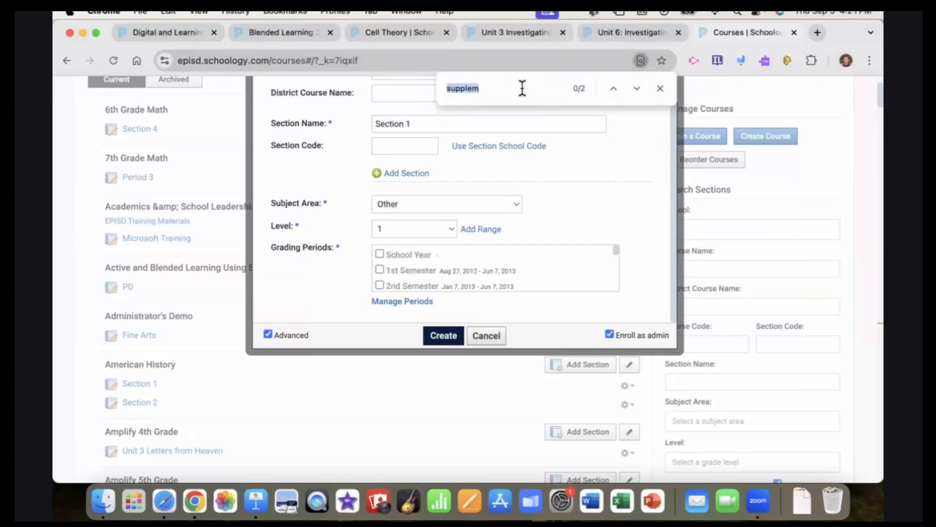
click(639, 88)
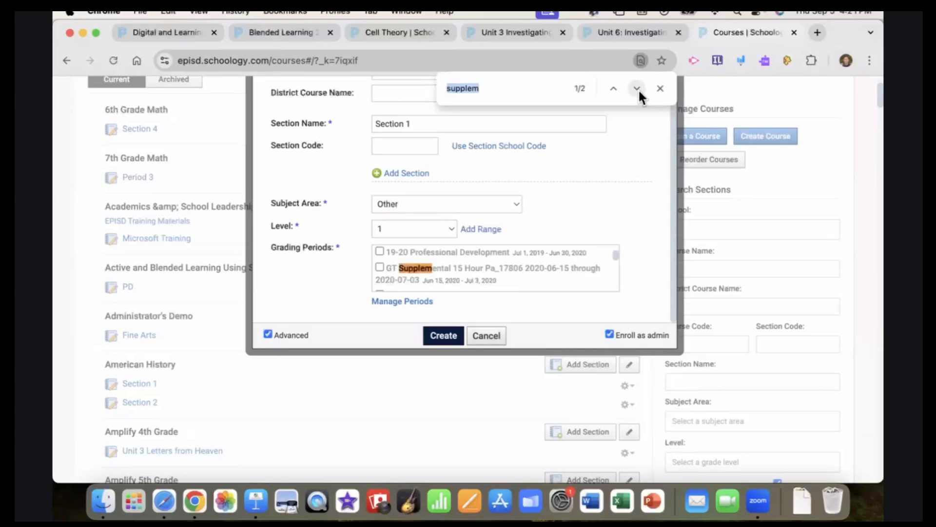
click(637, 88)
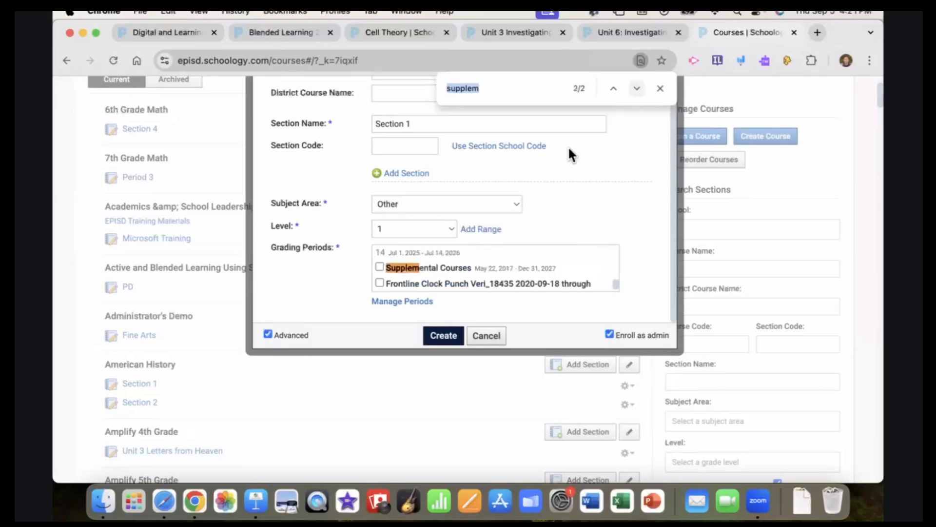
click(380, 268)
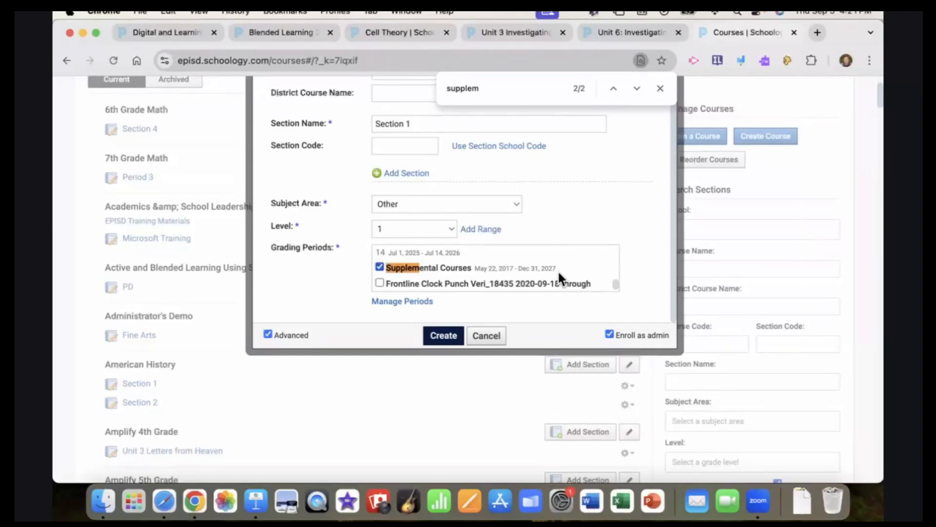
click(450, 337)
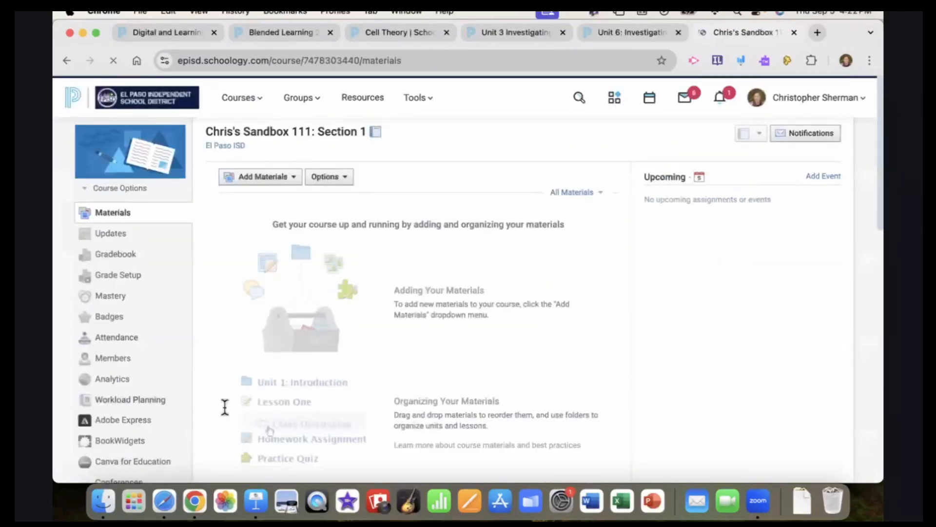
Examine the material types and integrated apps that can be added to the new sandbox course
scroll(389, 346, down, 1)
scroll(388, 347, up, 1)
click(290, 182)
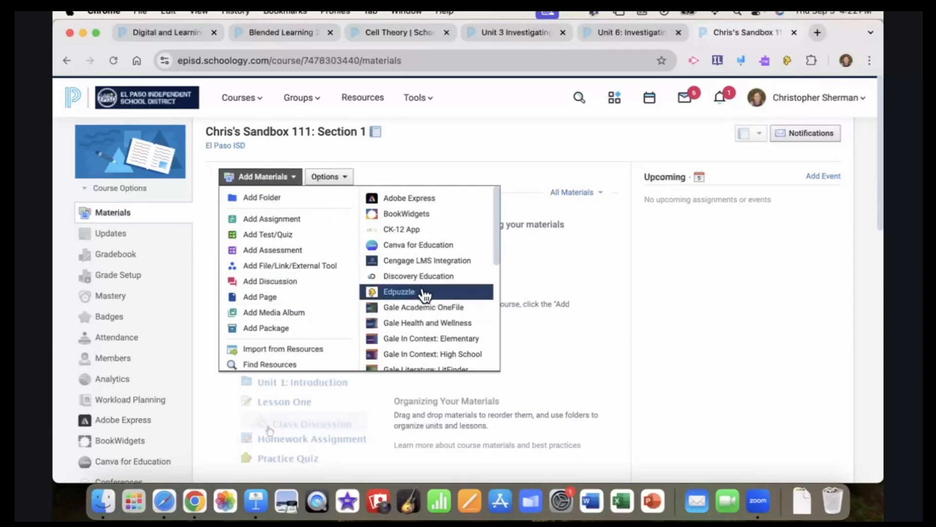
scroll(425, 295, down, 10)
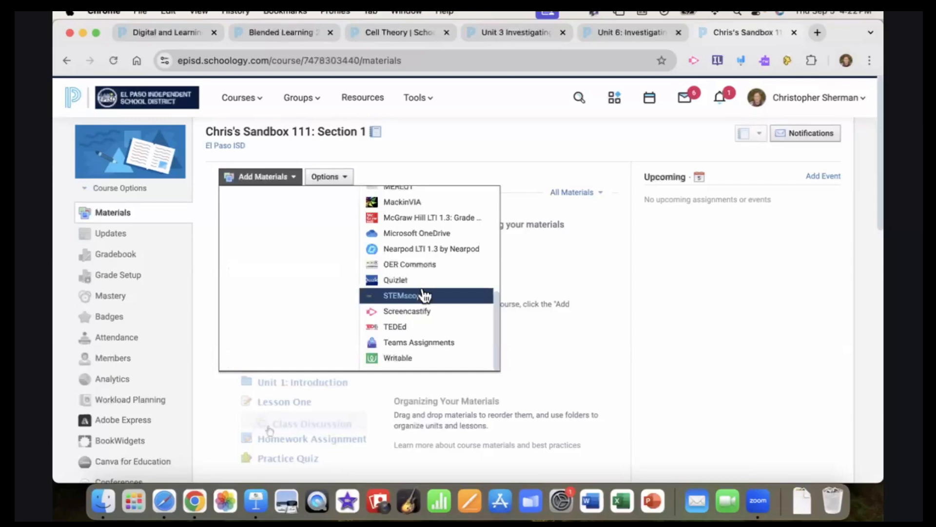
scroll(425, 292, up, 10)
click(465, 166)
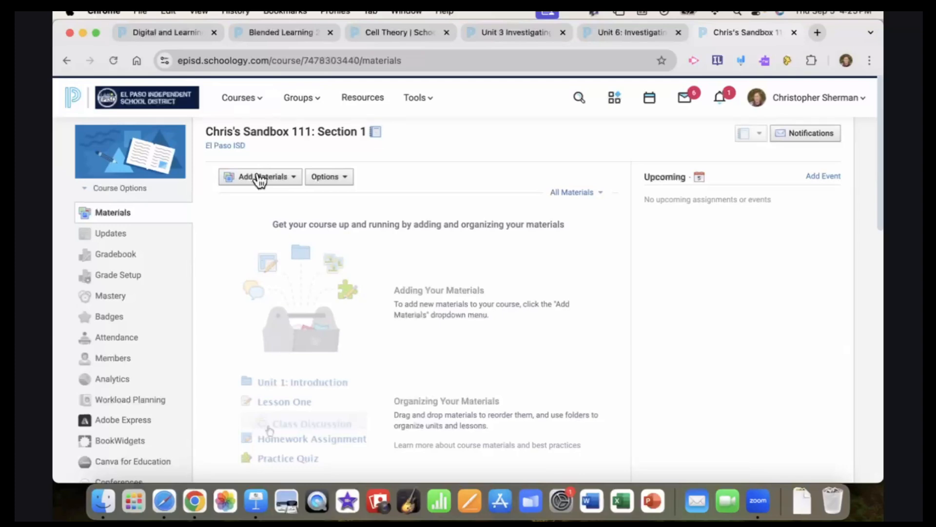
Start an Annotations Assignment with Cell.png as the file students annotate, and review the assignment's remaining settings
click(260, 180)
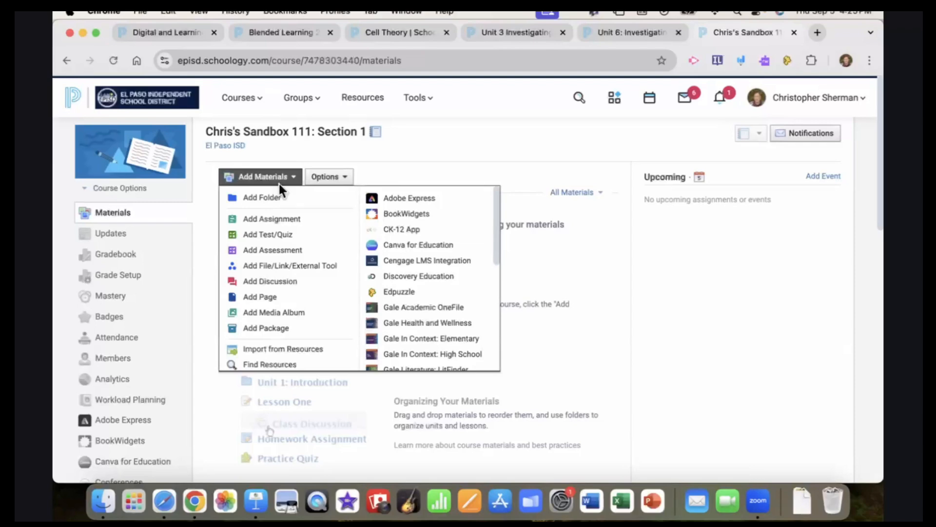
click(277, 220)
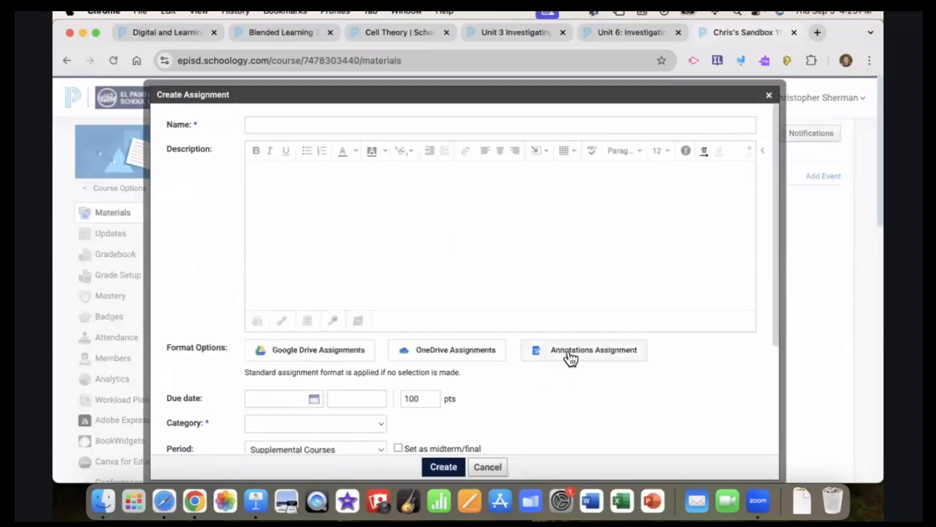
mouse_move(569, 360)
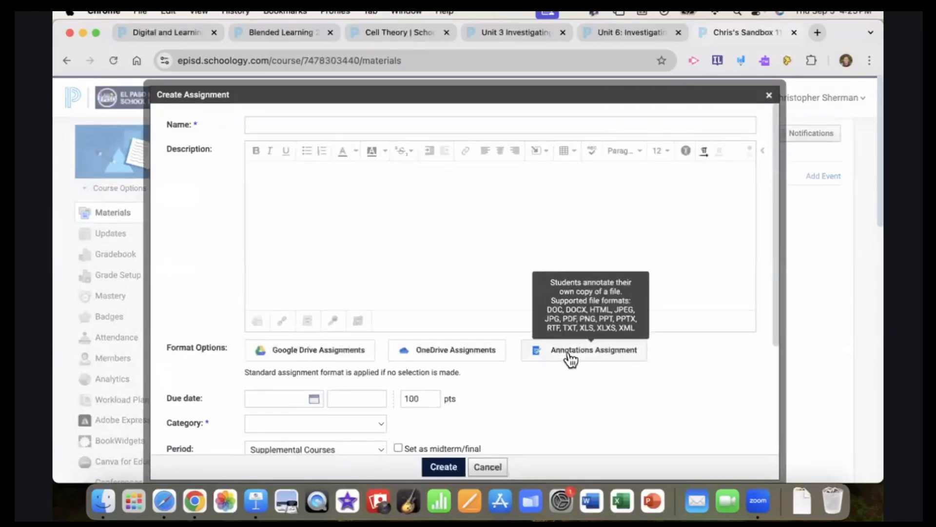
click(570, 357)
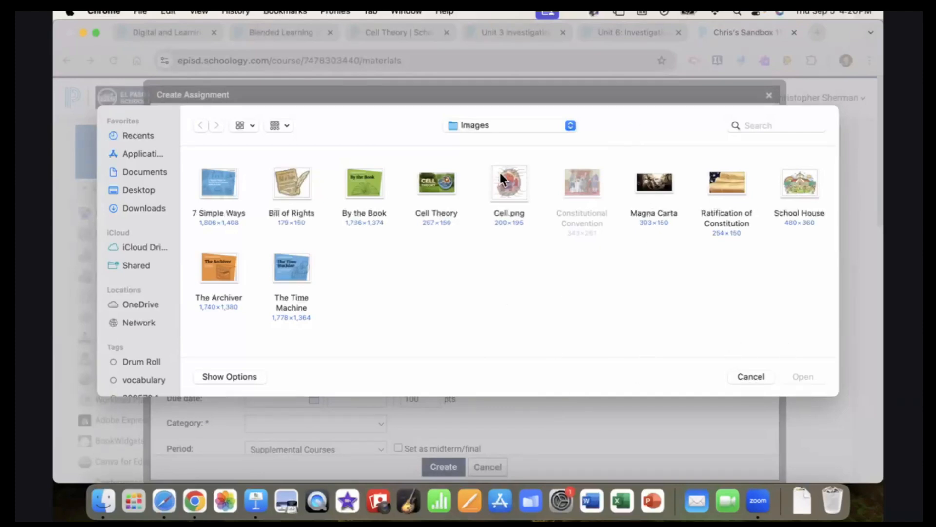
click(510, 184)
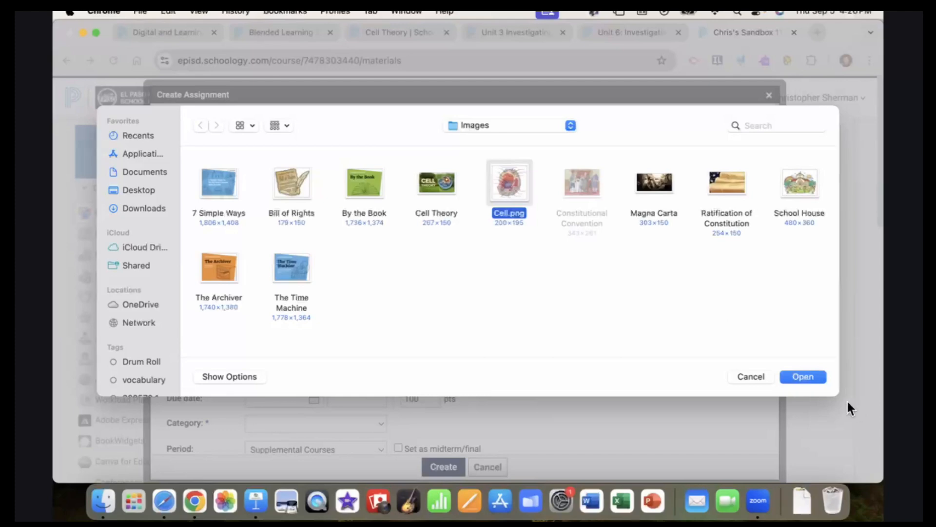
click(806, 375)
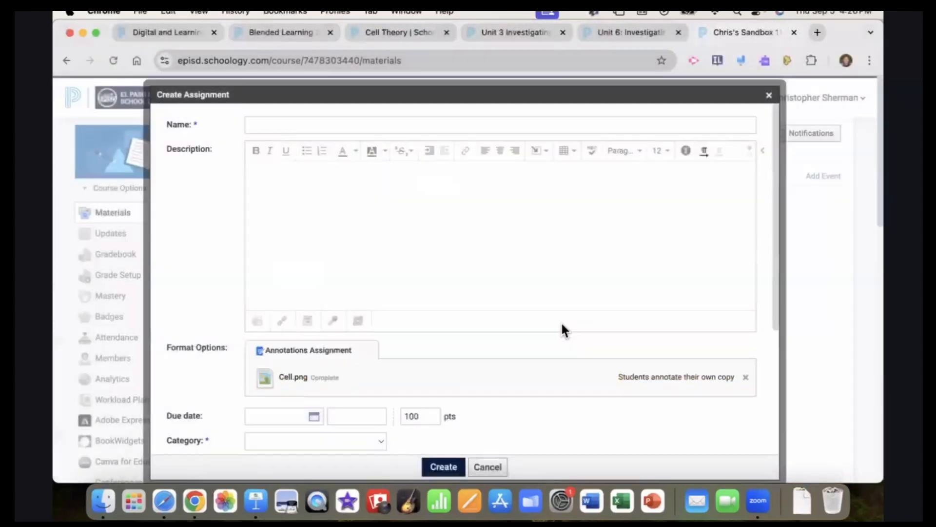
scroll(482, 299, down, 2)
scroll(482, 298, up, 2)
scroll(581, 383, down, 2)
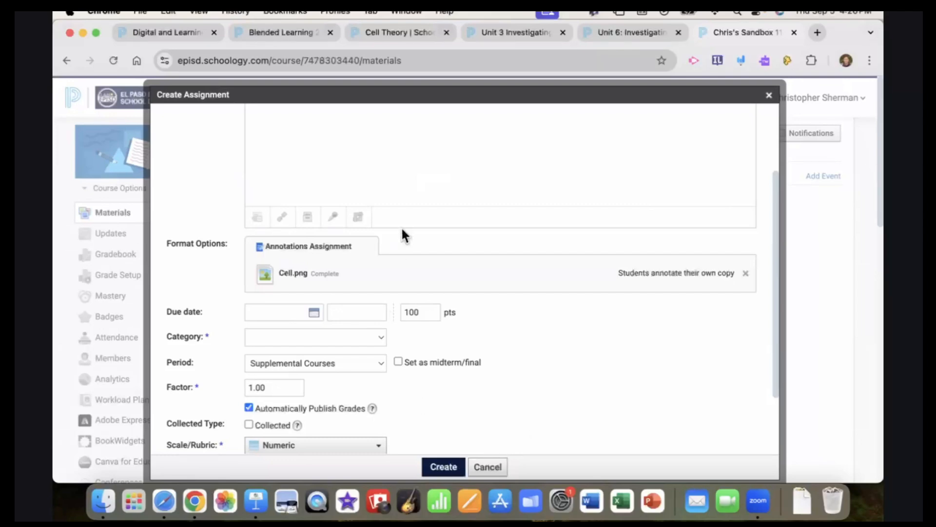
scroll(401, 225, up, 4)
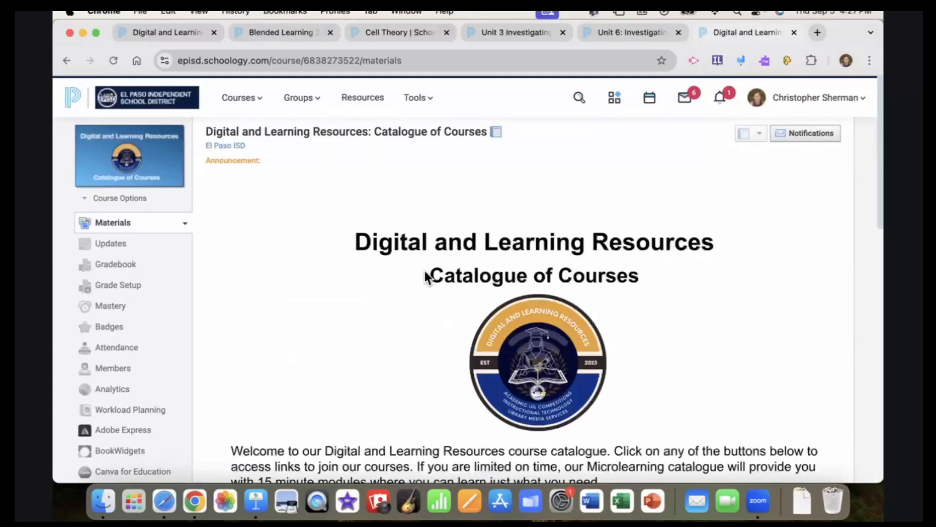
Look through the Digital and Learning Resources Catalogue of Courses and open Blended Learning Using Schoology
scroll(425, 276, down, 3)
scroll(425, 276, up, 3)
scroll(345, 271, down, 3)
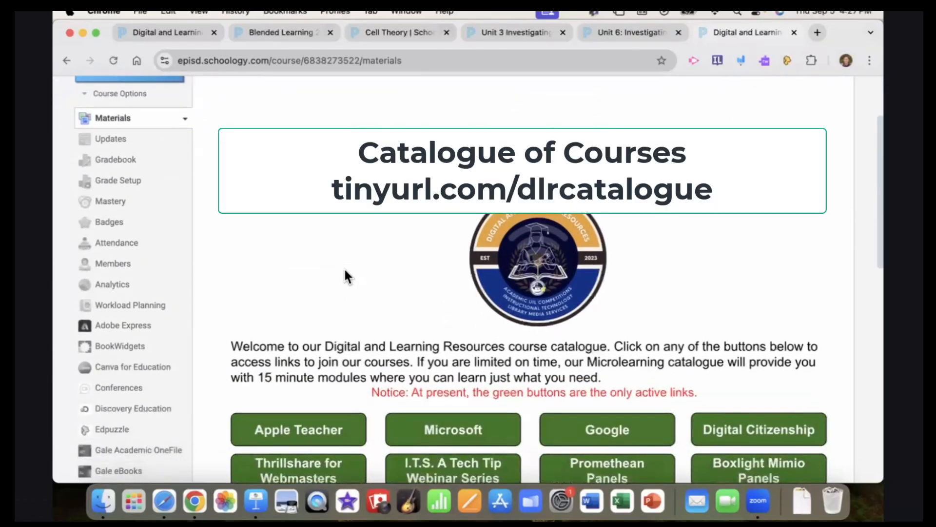
scroll(344, 271, down, 5)
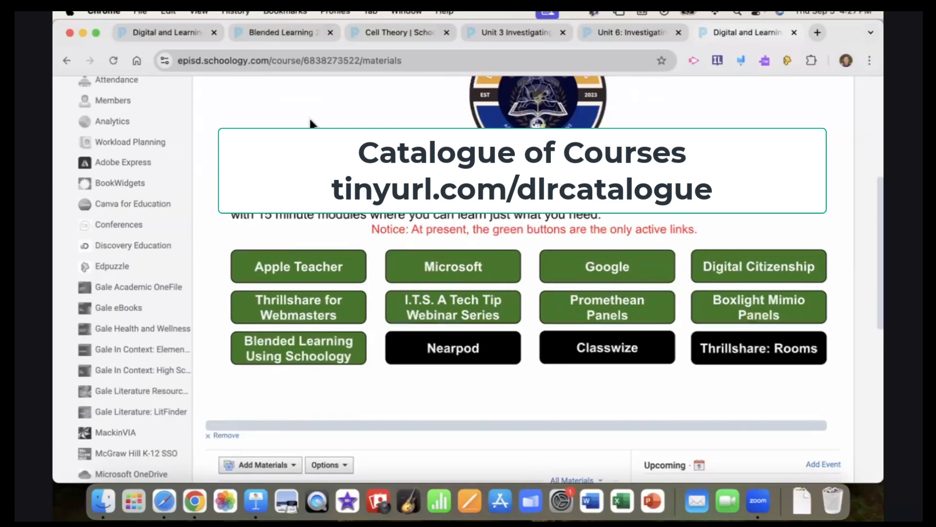
click(286, 351)
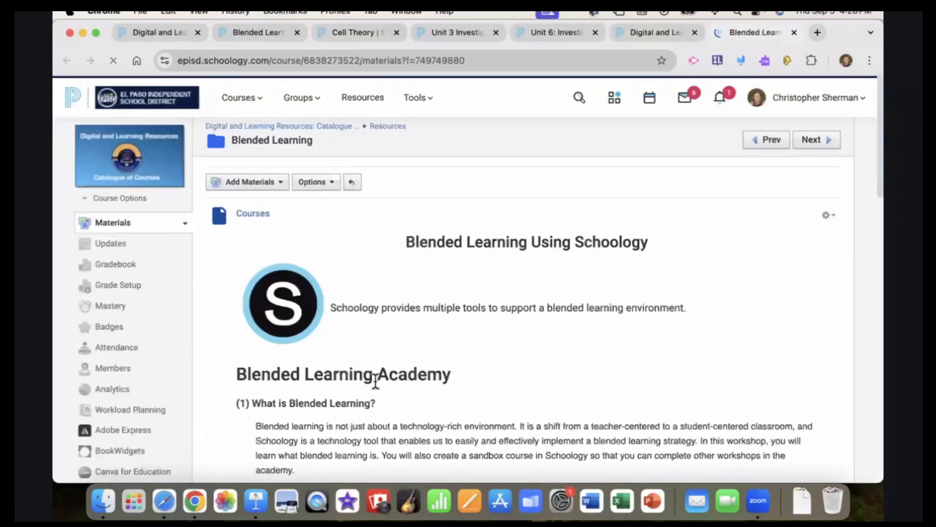
Examine the Blended Learning Academy workshops, their descriptions and registration links, and the More Courses section below them
scroll(375, 382, down, 5)
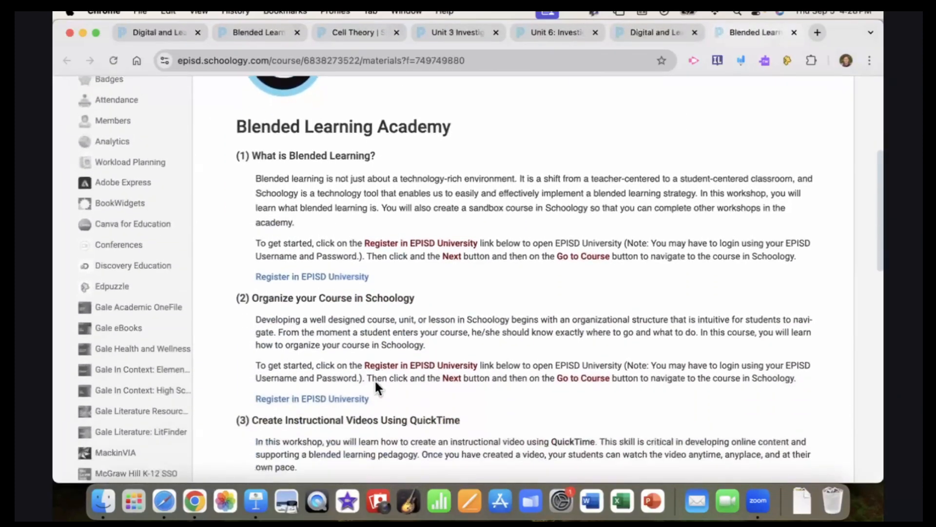
scroll(375, 378, down, 1)
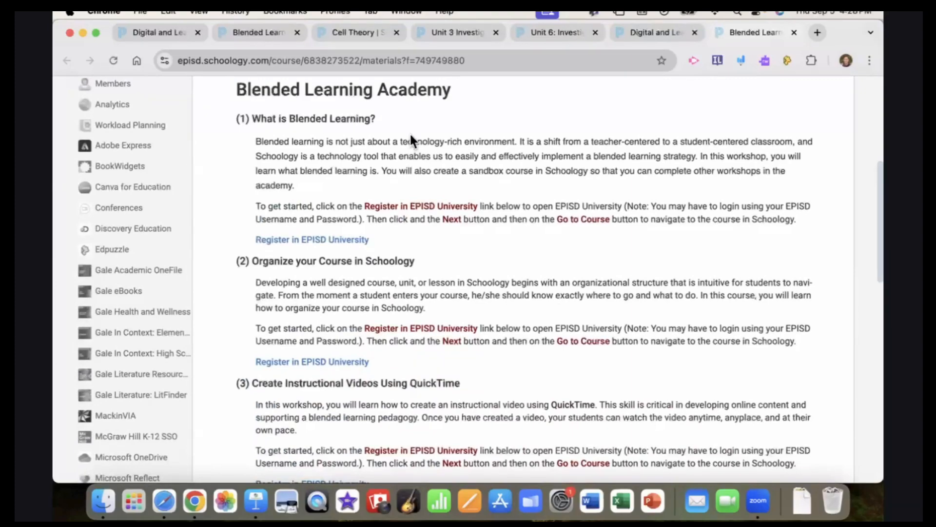
scroll(438, 179, down, 1)
scroll(437, 179, up, 1)
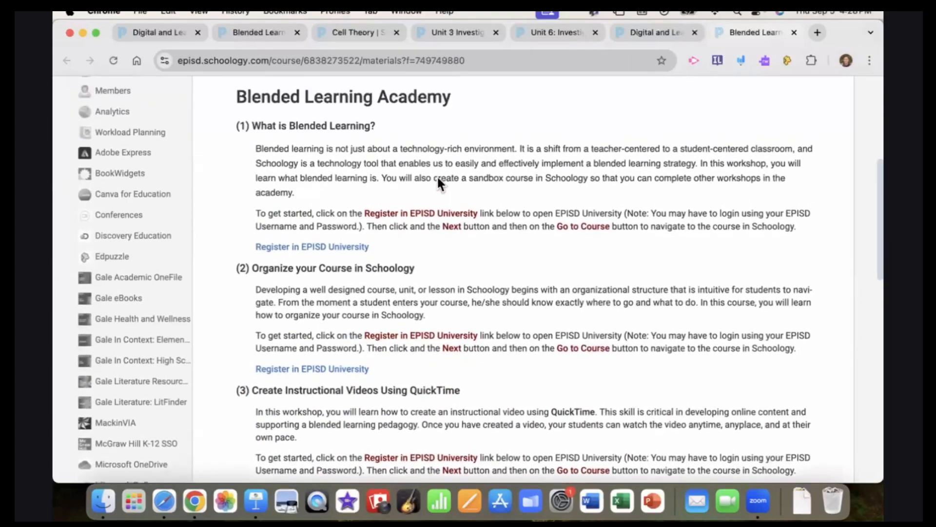
scroll(438, 178, down, 8)
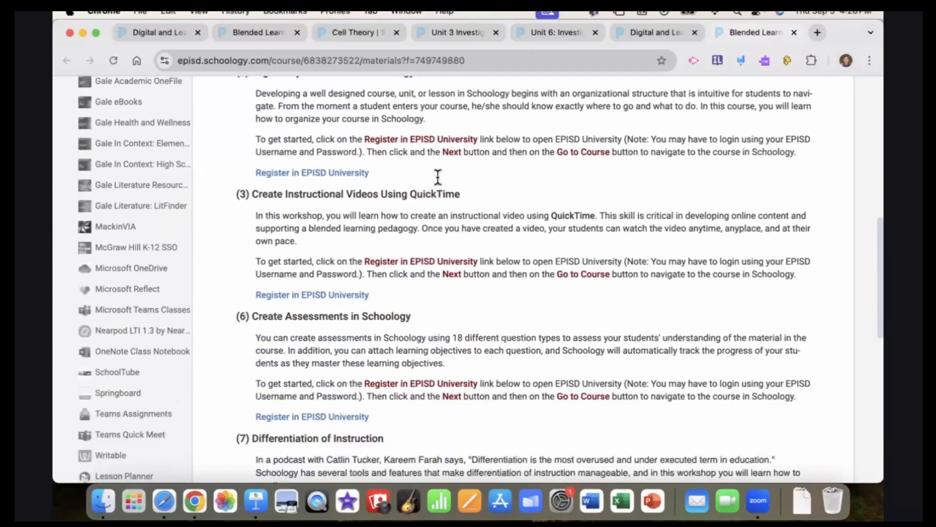
scroll(437, 178, up, 3)
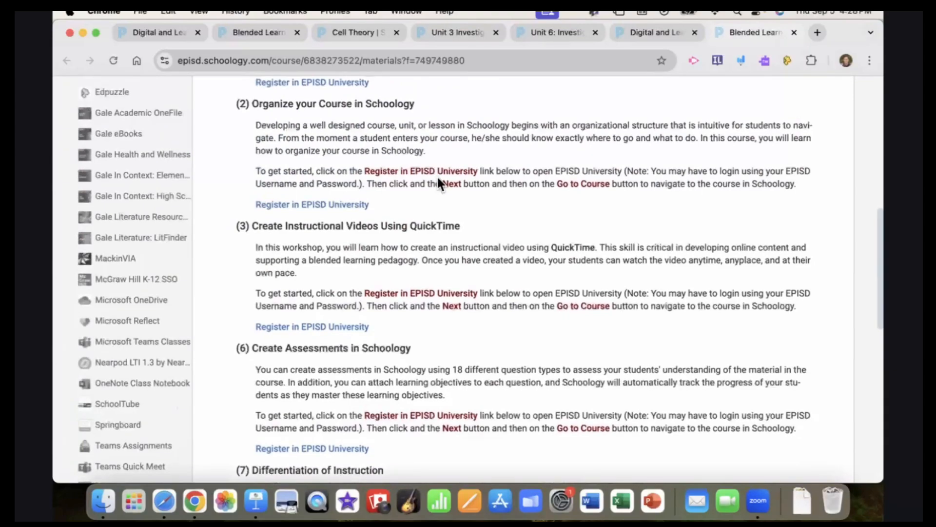
scroll(553, 305, down, 3)
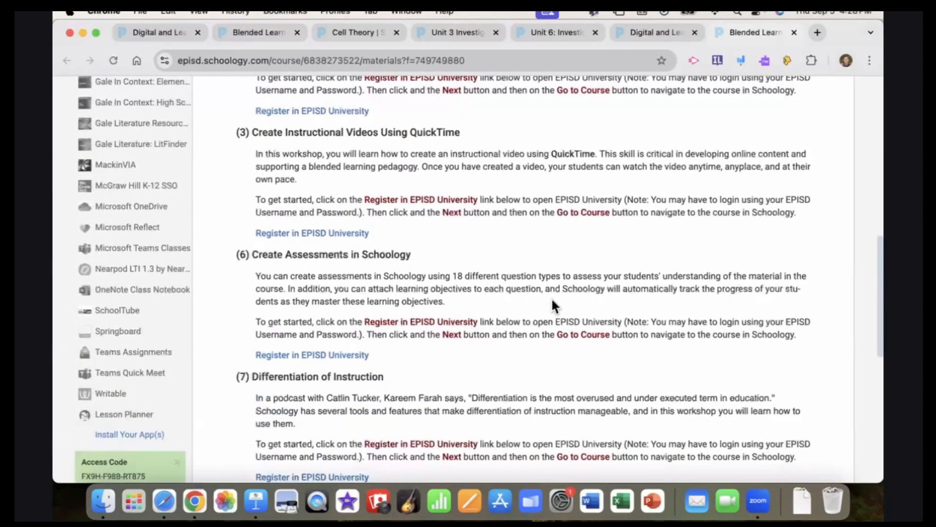
scroll(529, 366, down, 10)
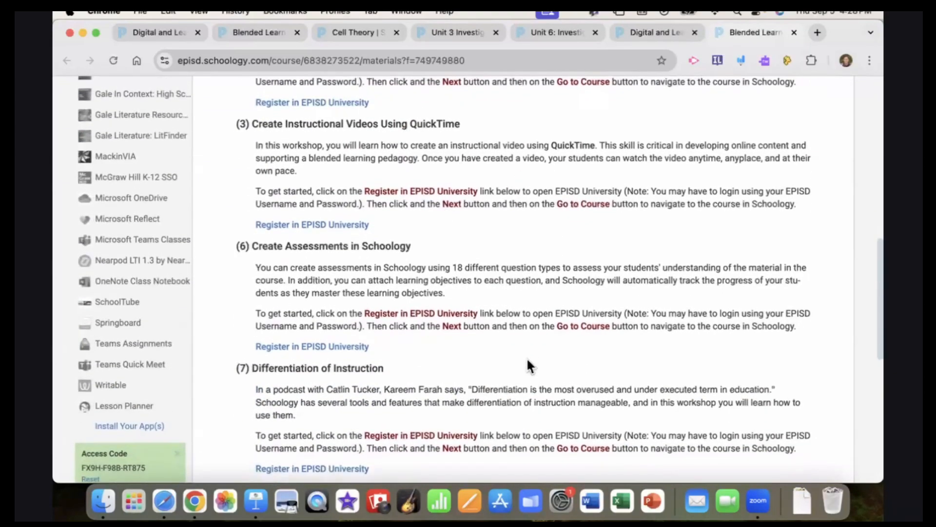
scroll(528, 359, up, 4)
scroll(528, 359, up, 2)
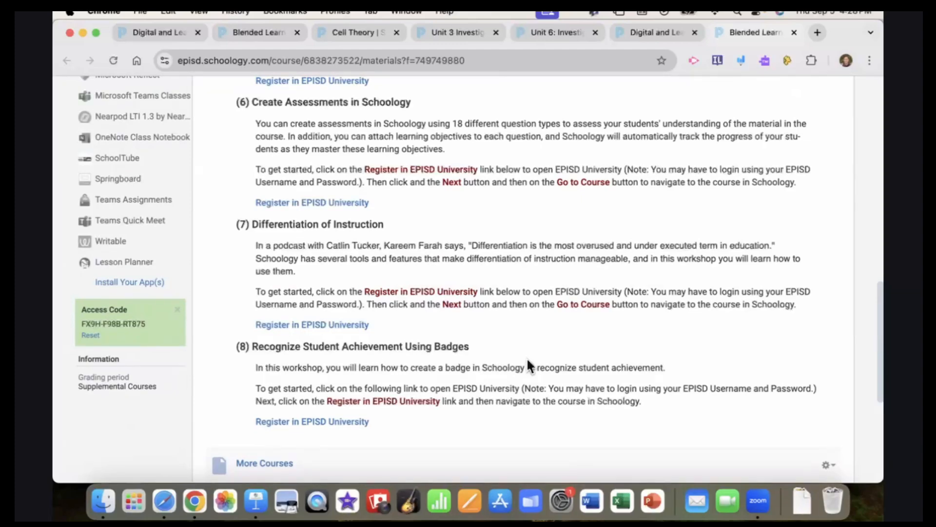
scroll(528, 363, down, 10)
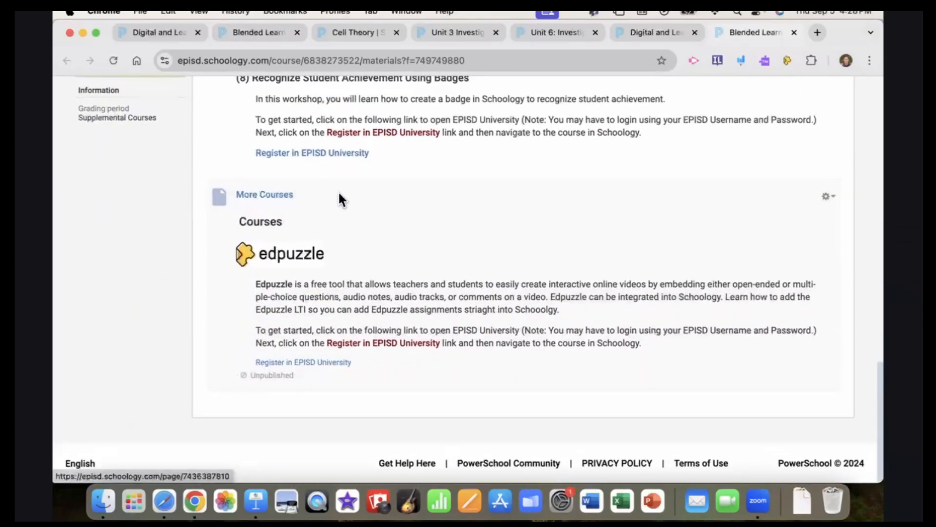
scroll(430, 237, up, 20)
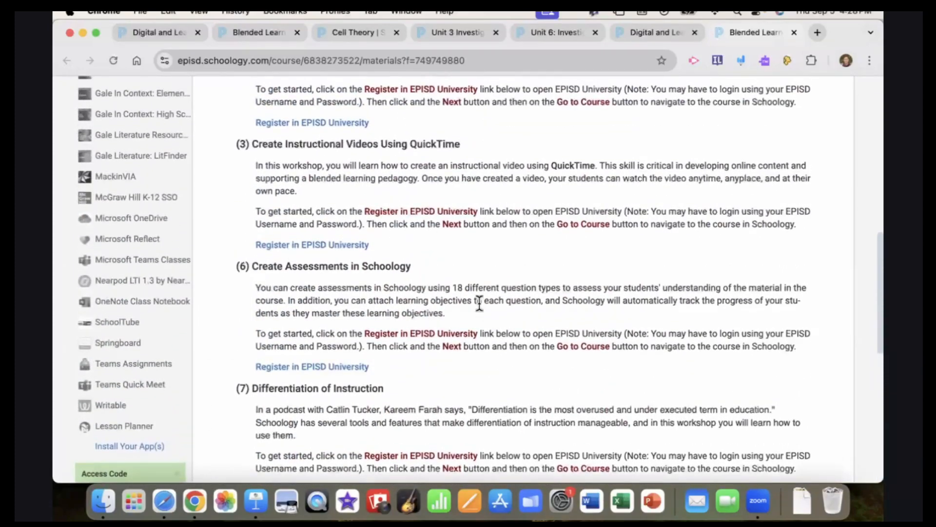
scroll(456, 241, up, 10)
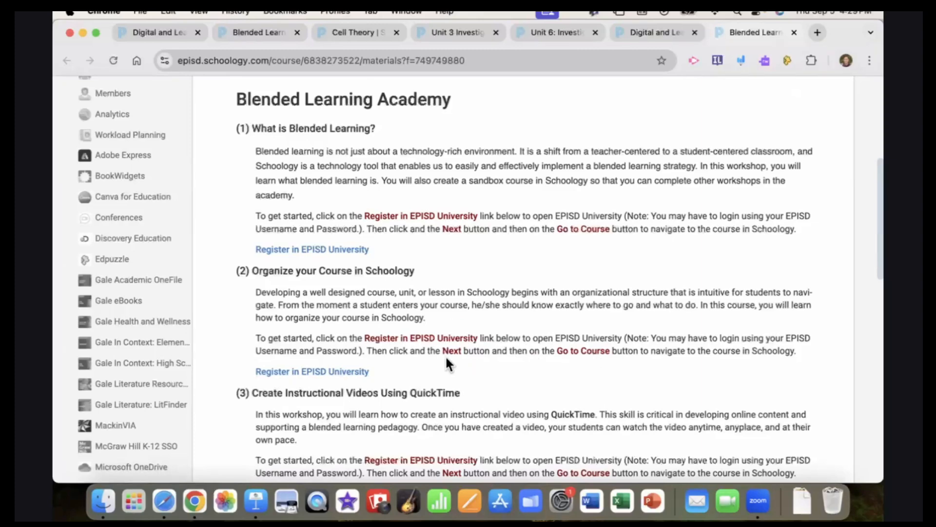
scroll(447, 358, up, 6)
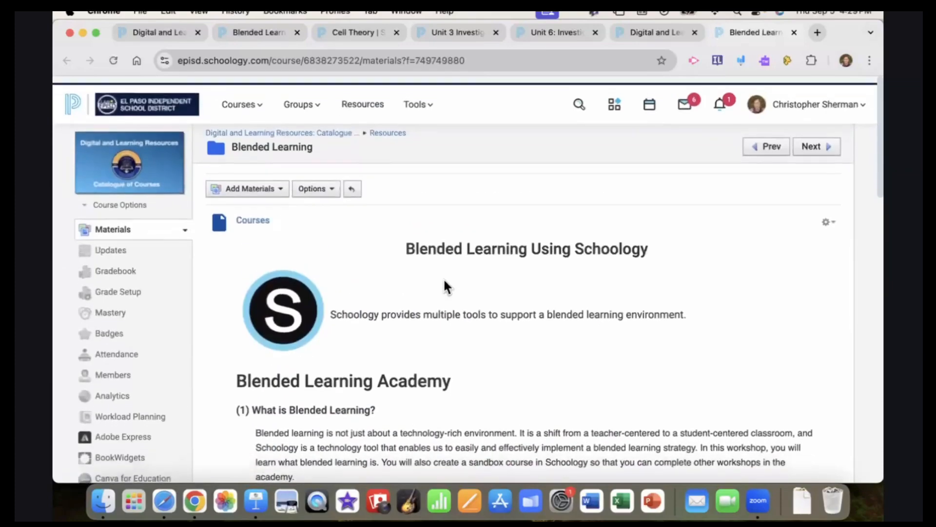
scroll(443, 277, down, 1)
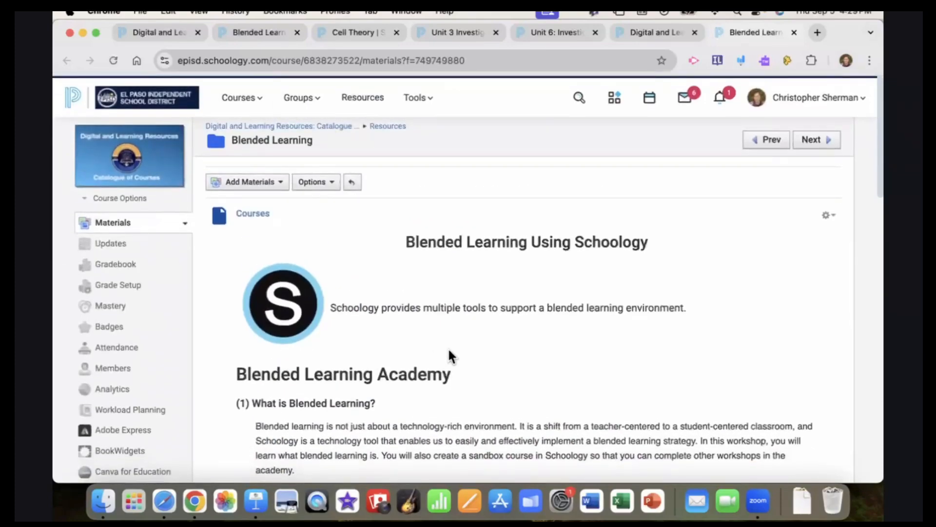
scroll(449, 353, down, 10)
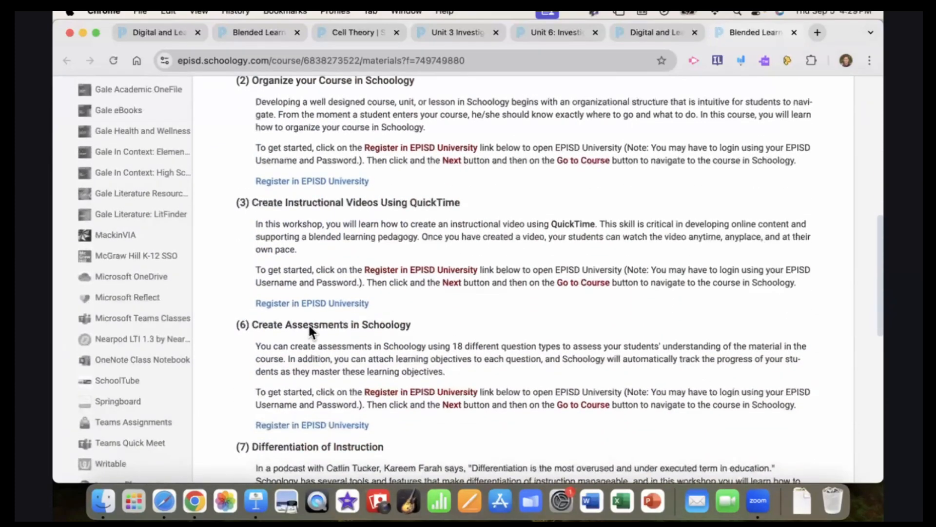
scroll(406, 382, up, 2)
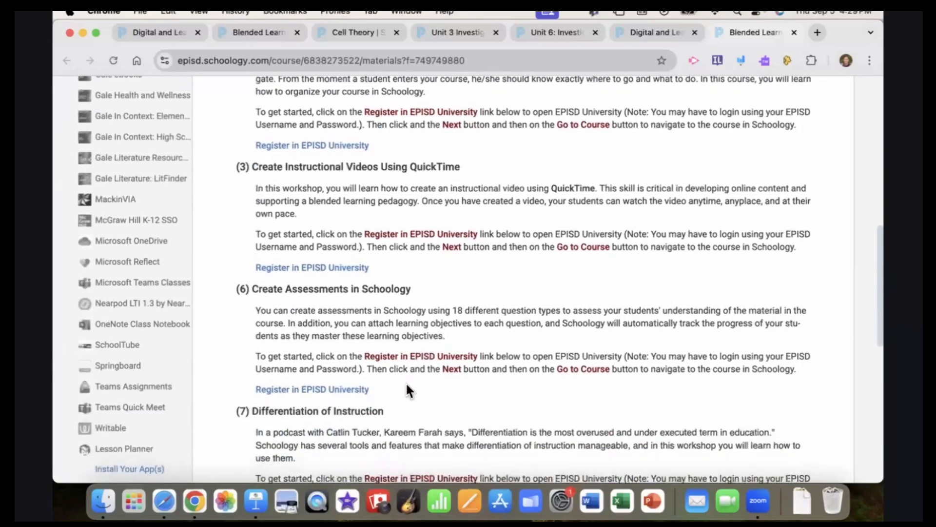
scroll(400, 208, up, 9)
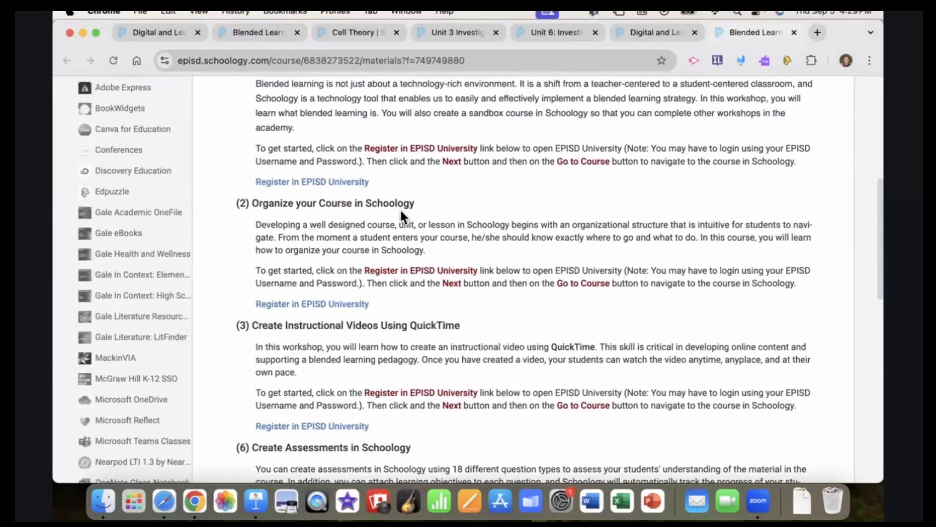
Review the Organize Your Schoology Course workshop's materials, from the Warm Up video through Steps to Success to its lesson folders
click(255, 33)
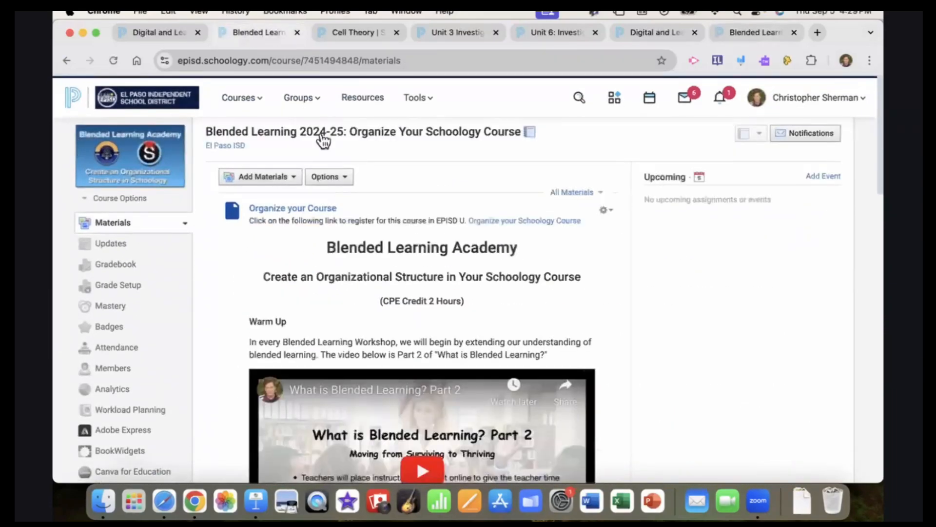
scroll(361, 305, down, 5)
scroll(361, 305, up, 5)
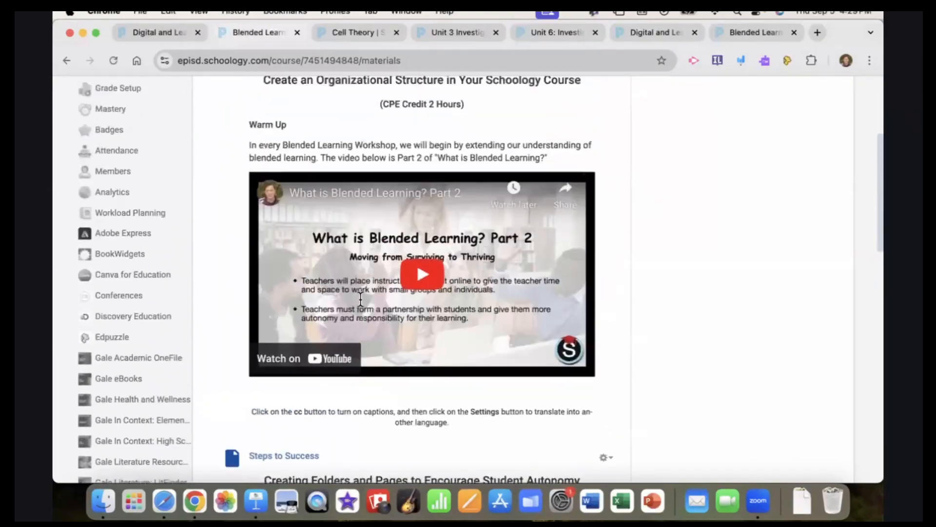
scroll(369, 310, down, 7)
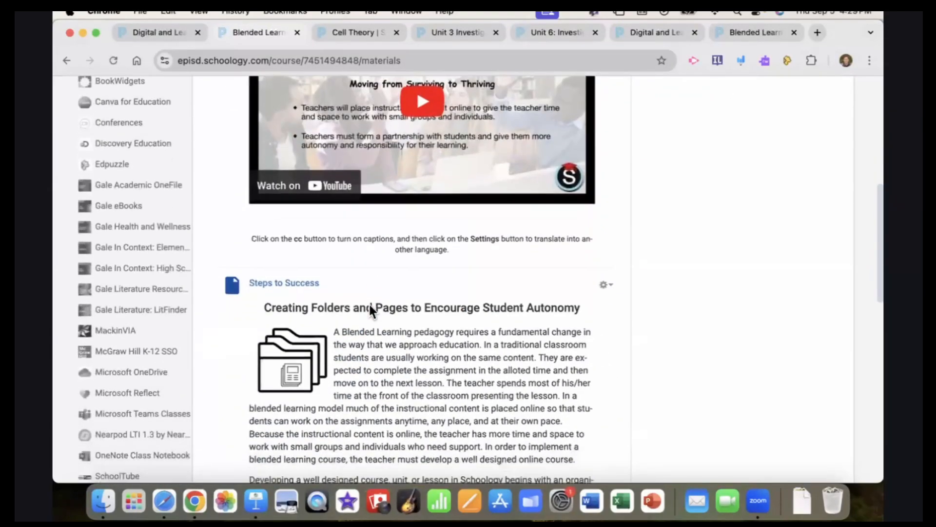
scroll(382, 340, up, 4)
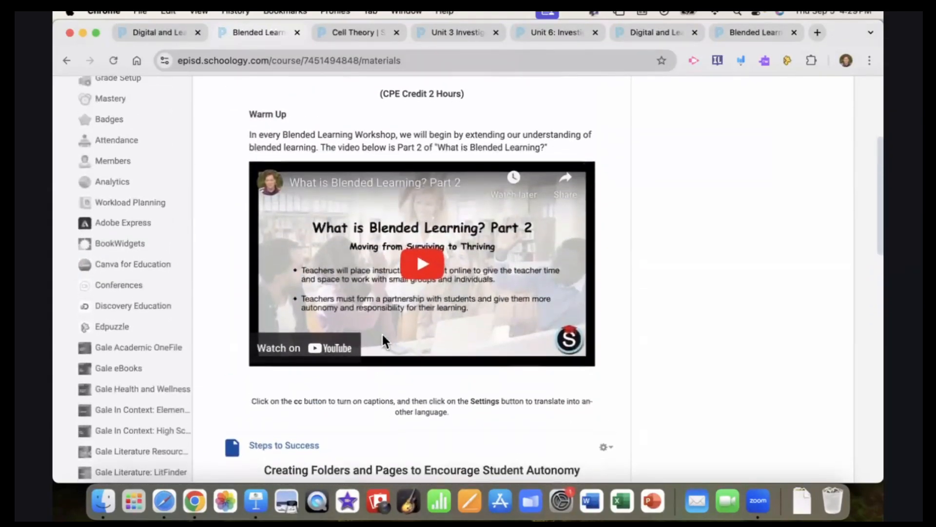
scroll(383, 335, down, 8)
scroll(382, 335, down, 5)
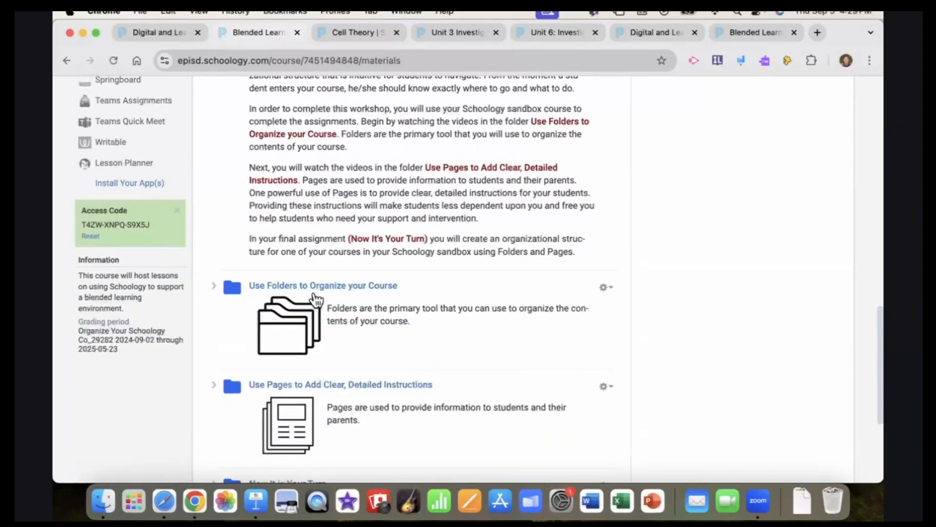
Open the Use Folders to Organize your Course folder and look through its introduction and instructional videos
click(314, 286)
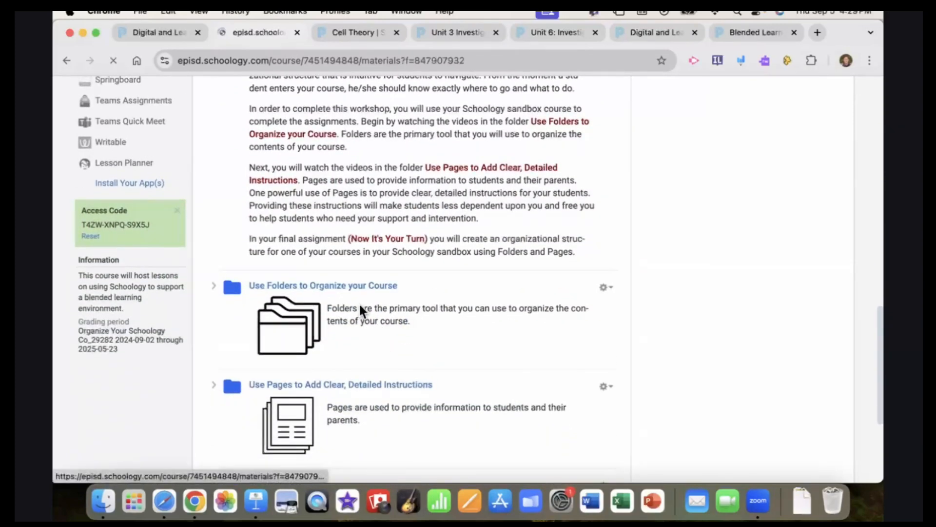
scroll(446, 331, down, 6)
scroll(446, 332, down, 3)
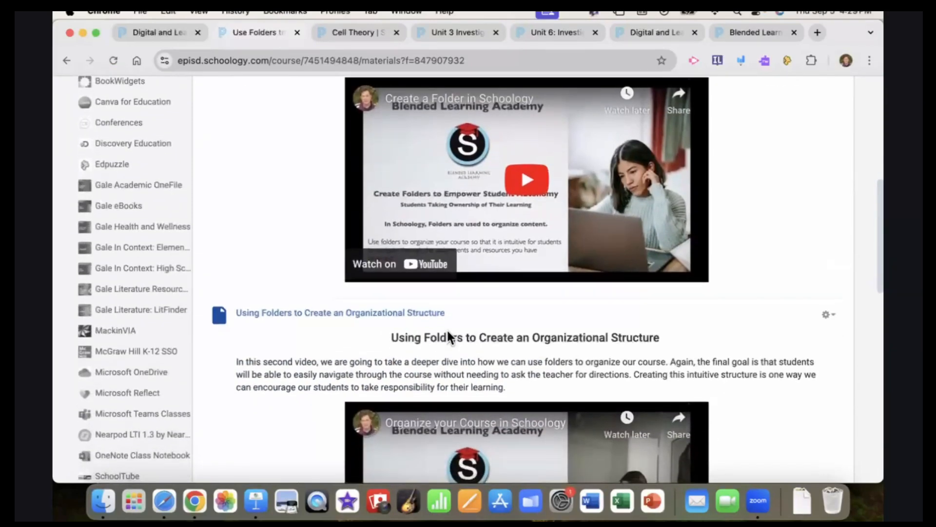
scroll(446, 332, up, 2)
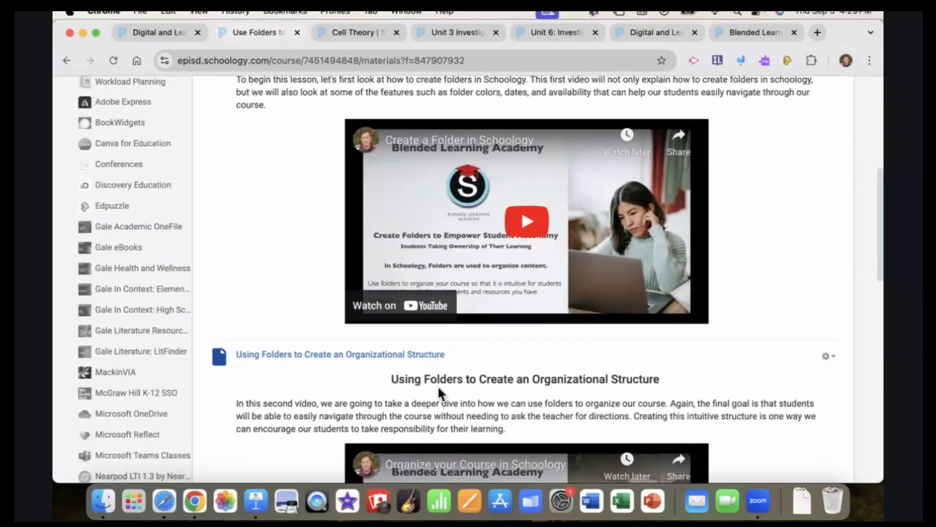
scroll(438, 385, down, 8)
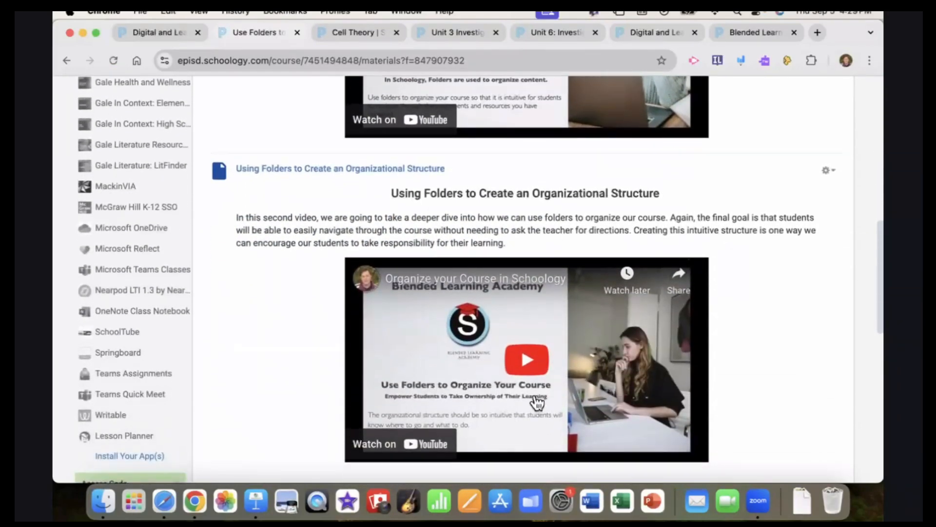
scroll(259, 289, up, 1)
scroll(257, 286, up, 15)
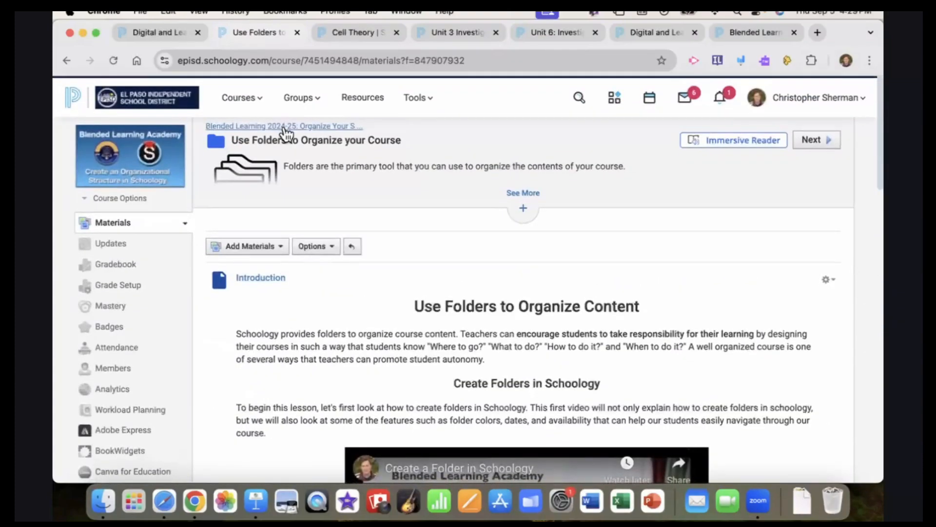
Return to the workshop's main materials, open the Use Pages to Add Clear, Detailed Instructions folder, and look through its videos
click(286, 126)
scroll(286, 406, down, 20)
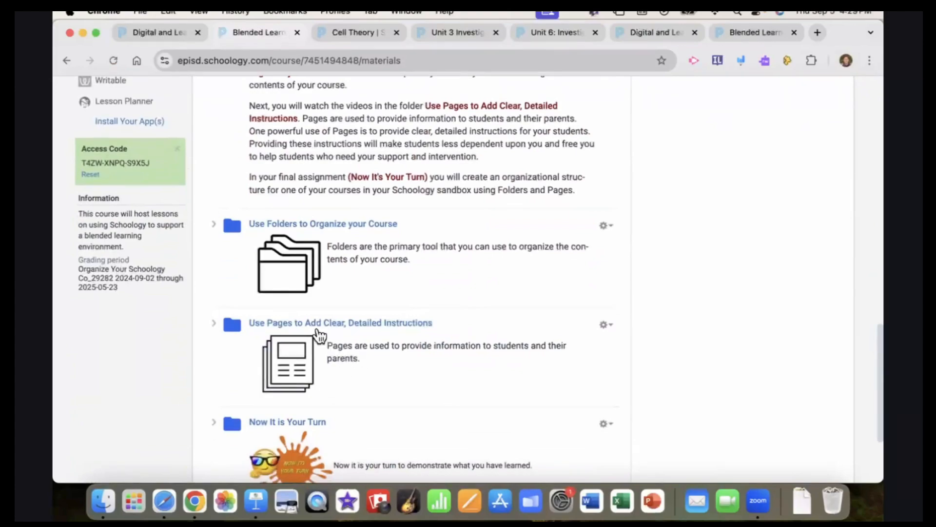
click(376, 324)
scroll(394, 351, down, 15)
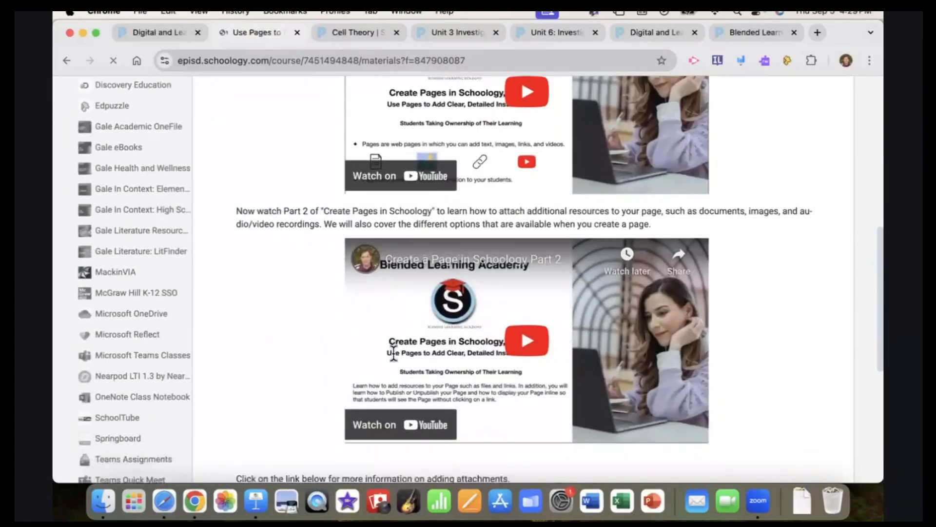
scroll(393, 351, up, 10)
scroll(393, 353, up, 7)
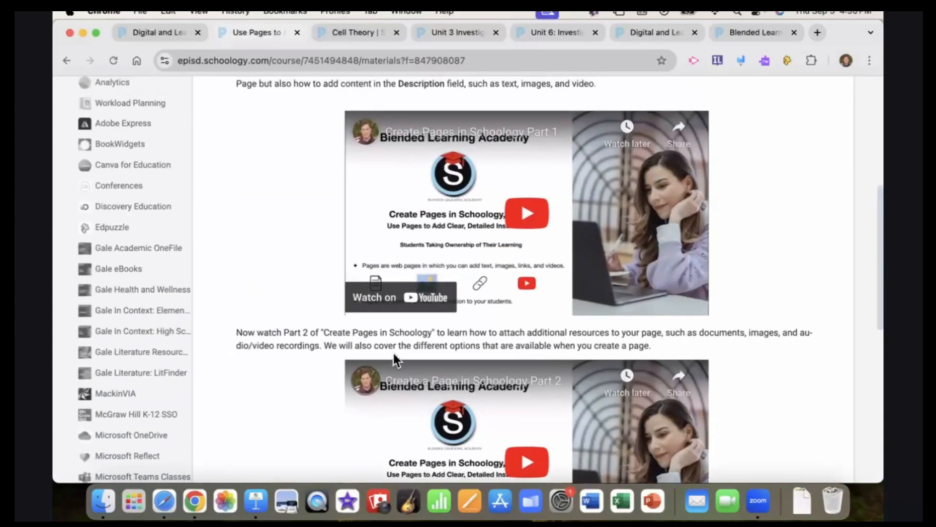